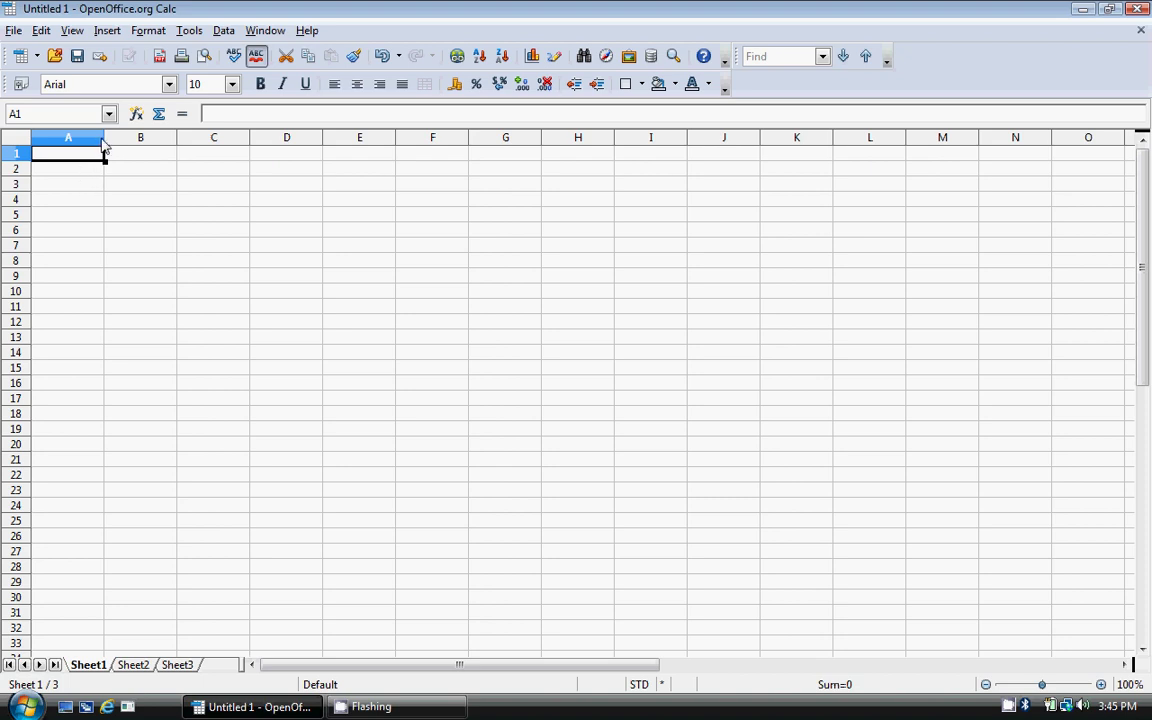
Step: Widen column A to about twice its width and enter the bold title "Household Budget" in cell A1
{"action": "left_click_drag", "start_coordinate": [104, 138], "coordinate": [185, 138]}
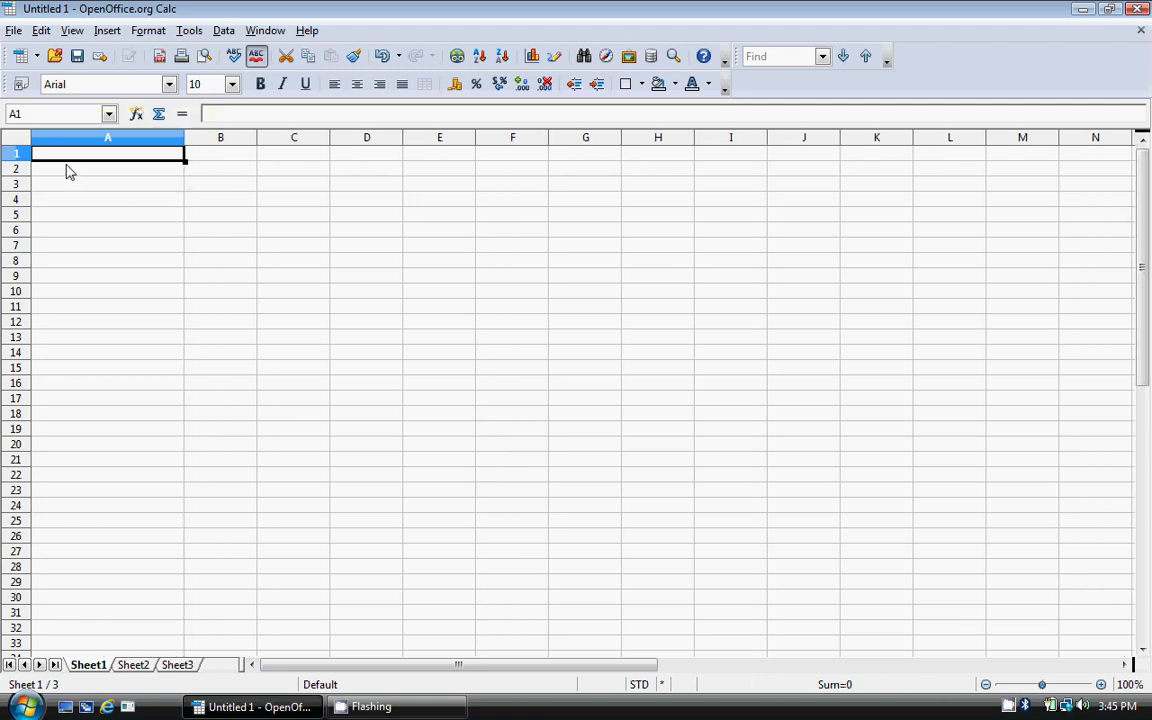
{"action": "type", "text": "Househl"}
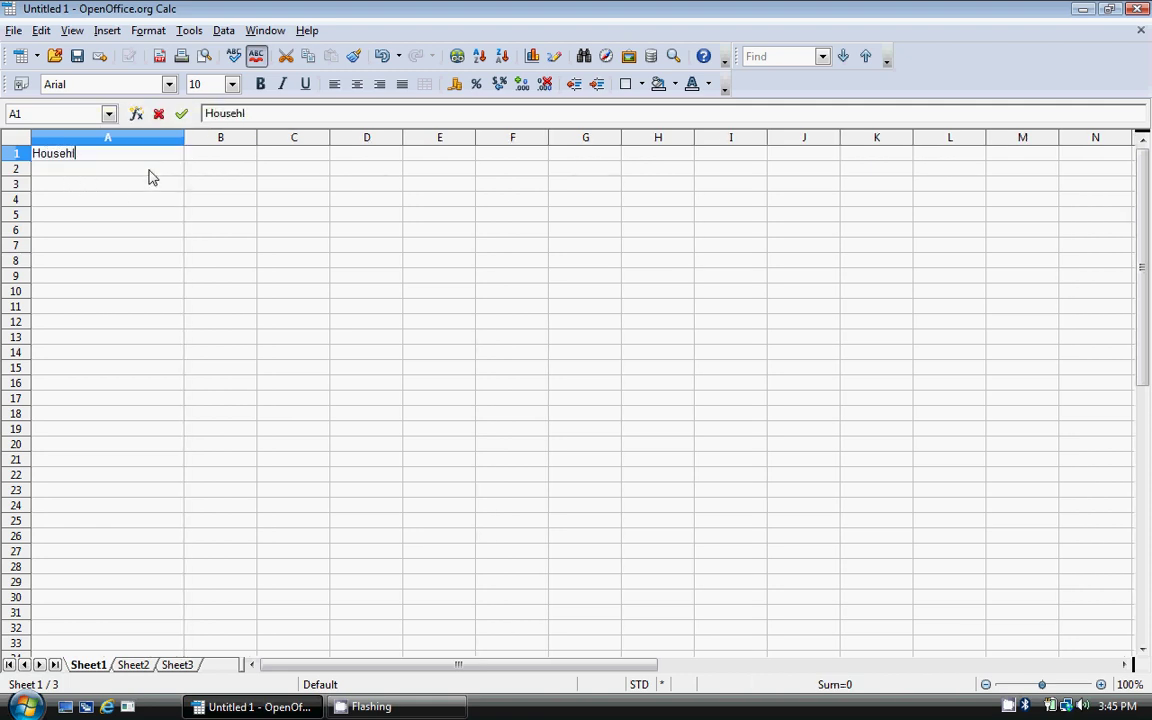
{"action": "key", "text": "BackSpace"}
{"action": "type", "text": "old B"}
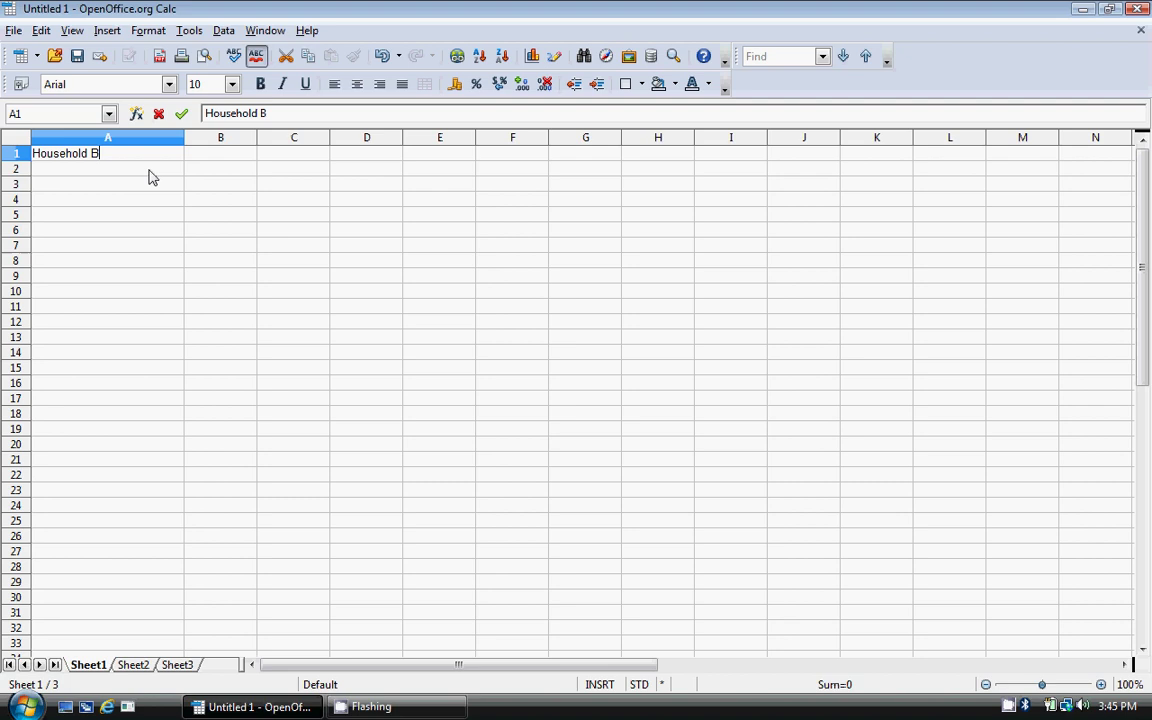
{"action": "type", "text": "udget"}
{"action": "key", "text": "Return"}
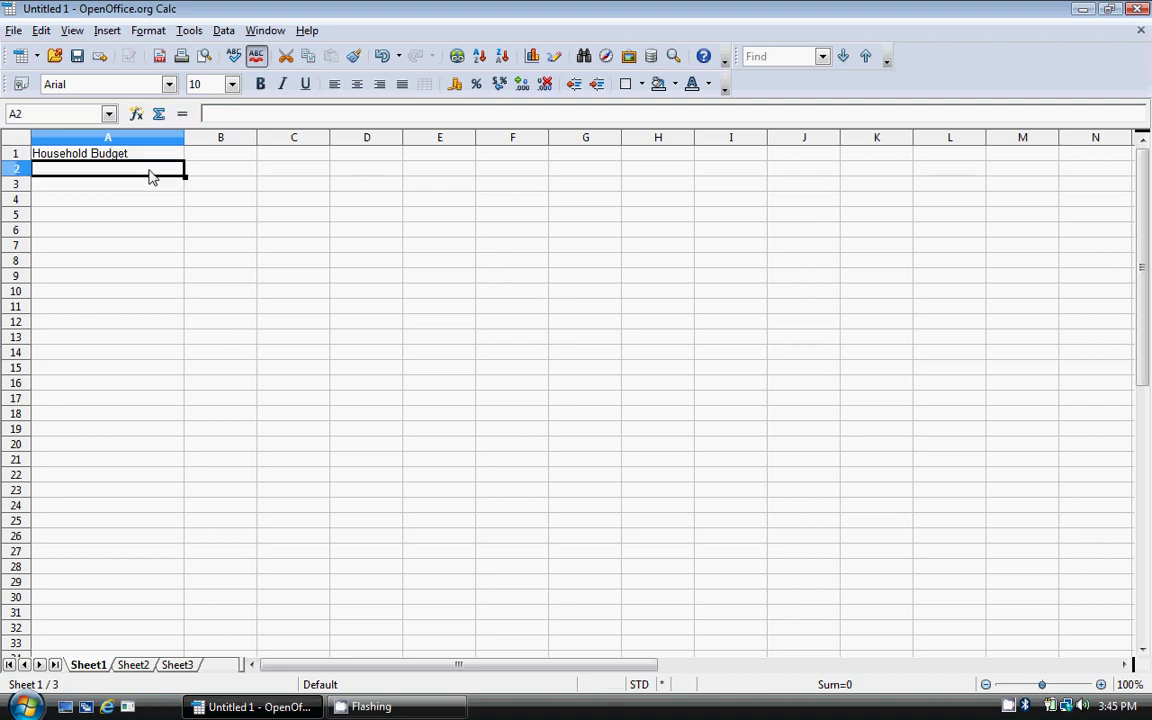
{"action": "key", "text": "Up"}
{"action": "key", "text": "ctrl+b"}
Step: Enter the section heading "Income" in cell A4 and make it bold
{"action": "key", "text": "Down"}
{"action": "key", "text": "Down"}
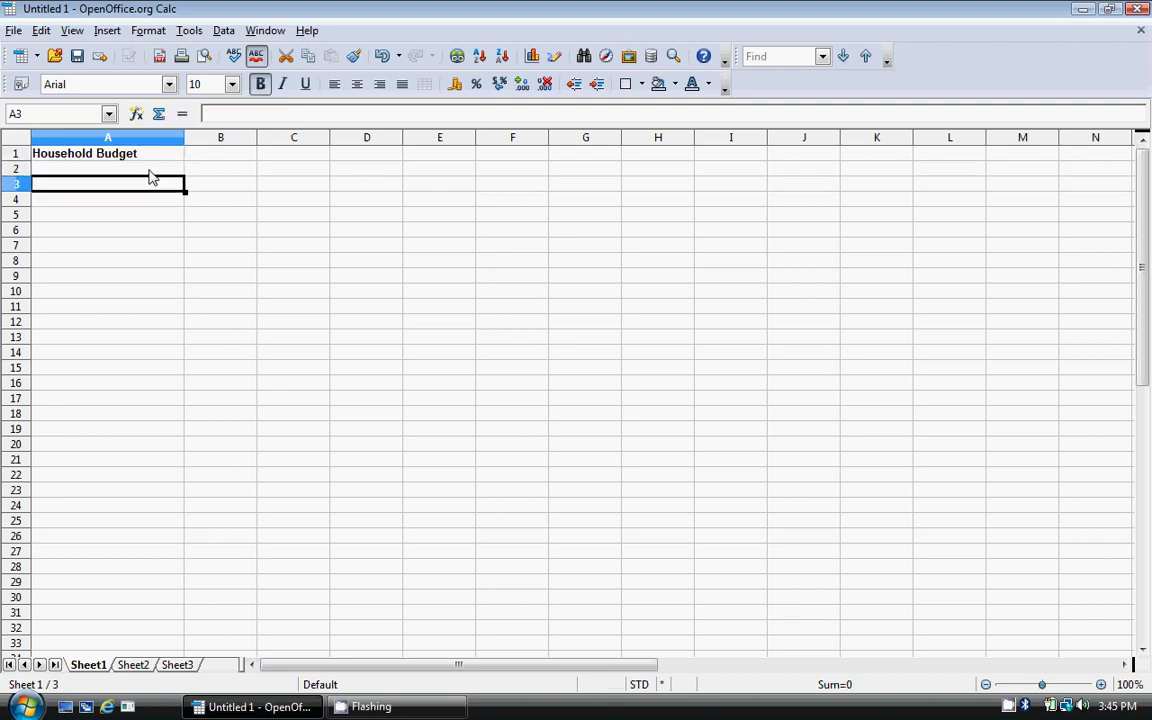
{"action": "key", "text": "Down"}
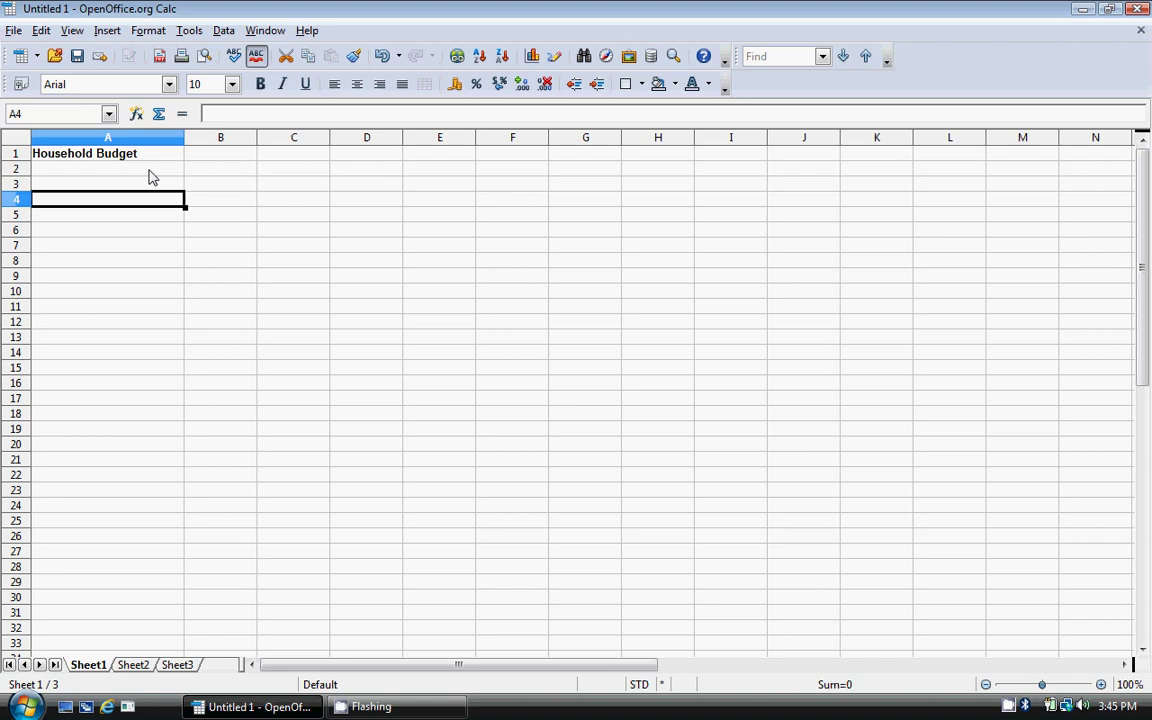
{"action": "type", "text": "Income"}
{"action": "key", "text": "Return"}
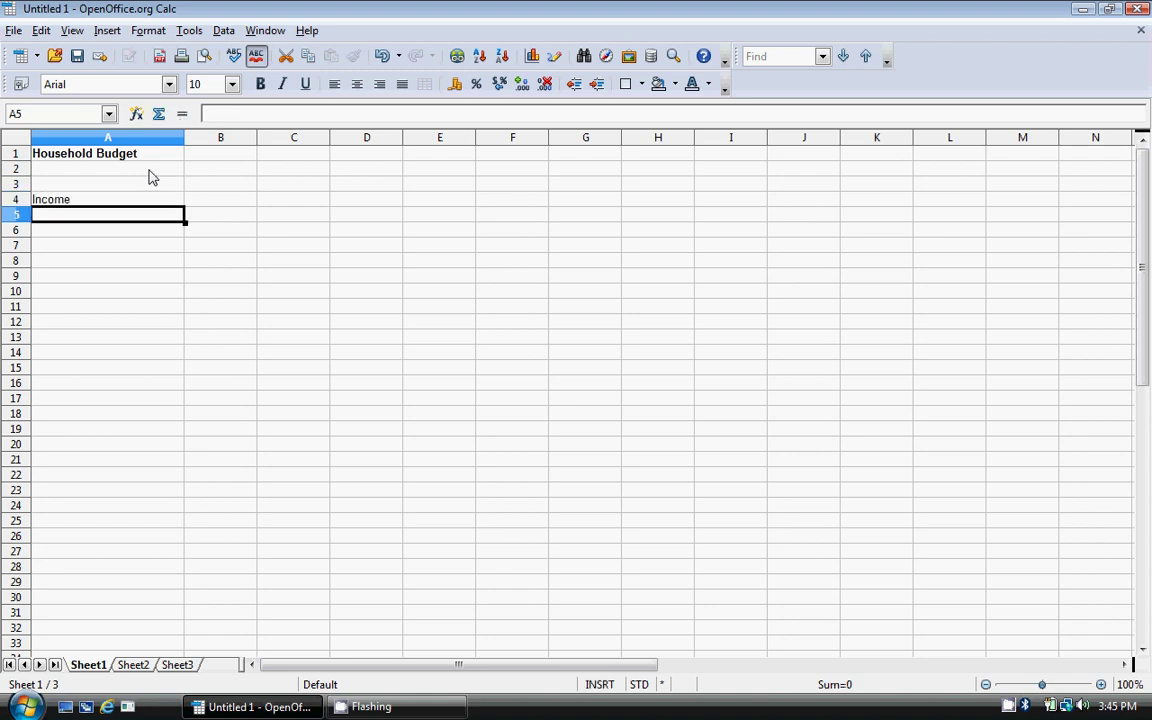
{"action": "key", "text": "Up"}
{"action": "key", "text": "ctrl+b"}
Step: Enter the section heading "Expenses" in cell A11 and make it bold
{"action": "key", "text": "Down"}
{"action": "key", "text": "Down"}
{"action": "key", "text": "Down"}
{"action": "key", "text": "Down"}
{"action": "key", "text": "Down"}
{"action": "key", "text": "Down"}
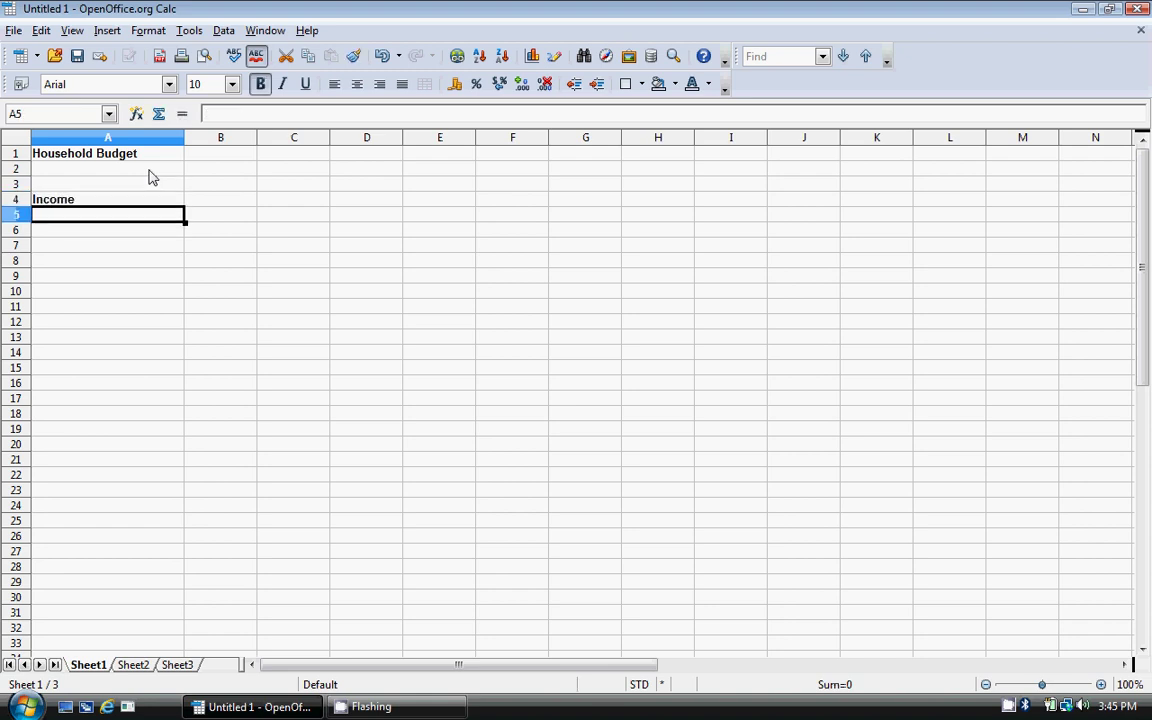
{"action": "type", "text": "Ex"}
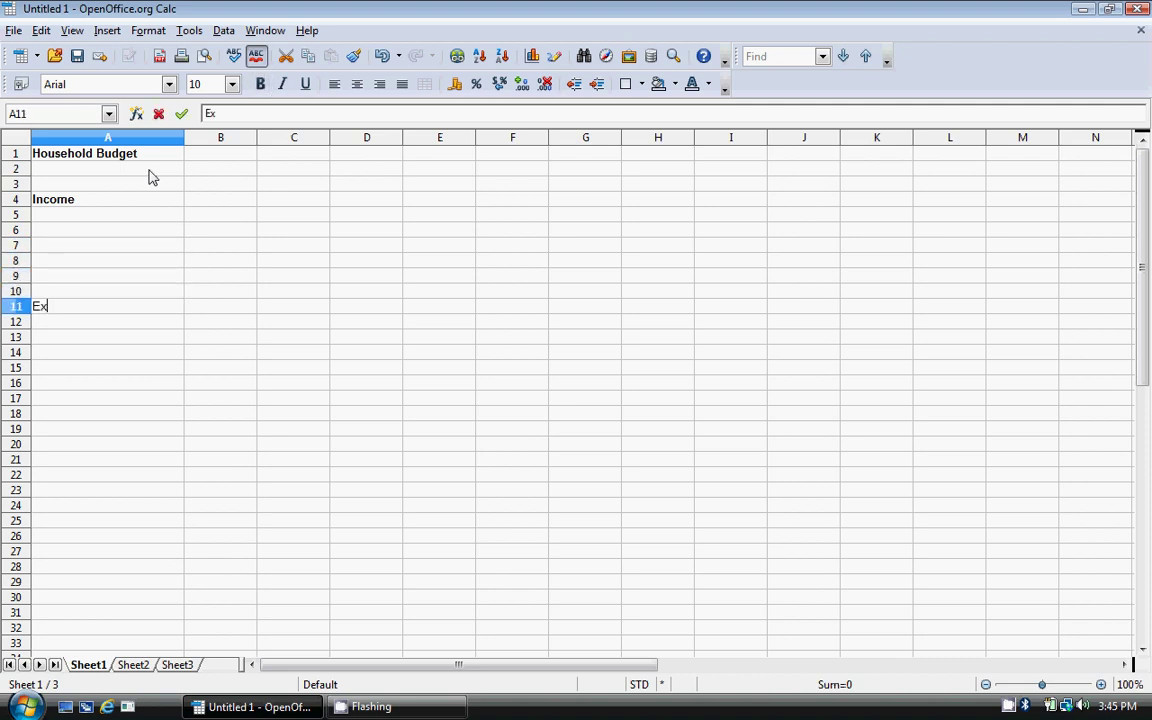
{"action": "type", "text": "penses"}
{"action": "key", "text": "Return"}
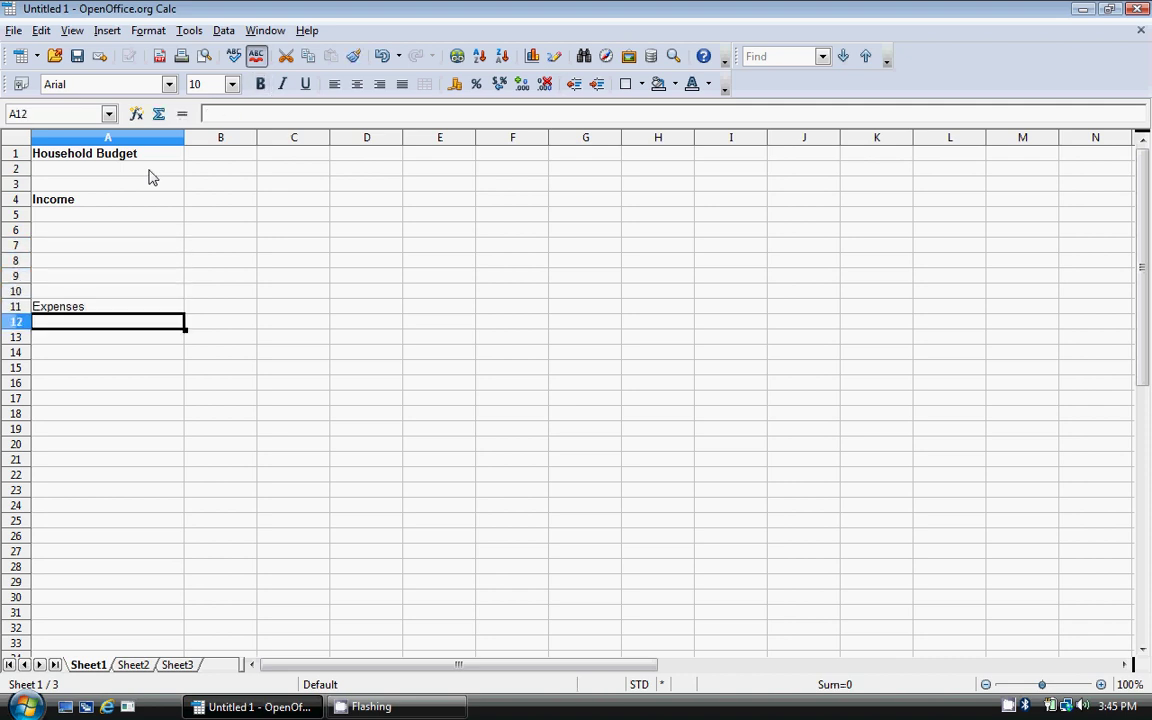
{"action": "key", "text": "Up"}
{"action": "key", "text": "ctrl+b"}
Step: List the income categories Wages, Social Security, Pension and Alimony in cells A5 through A8
{"action": "key", "text": "Up"}
{"action": "key", "text": "Up"}
{"action": "key", "text": "Up"}
{"action": "key", "text": "Up"}
{"action": "key", "text": "Up"}
{"action": "key", "text": "Up"}
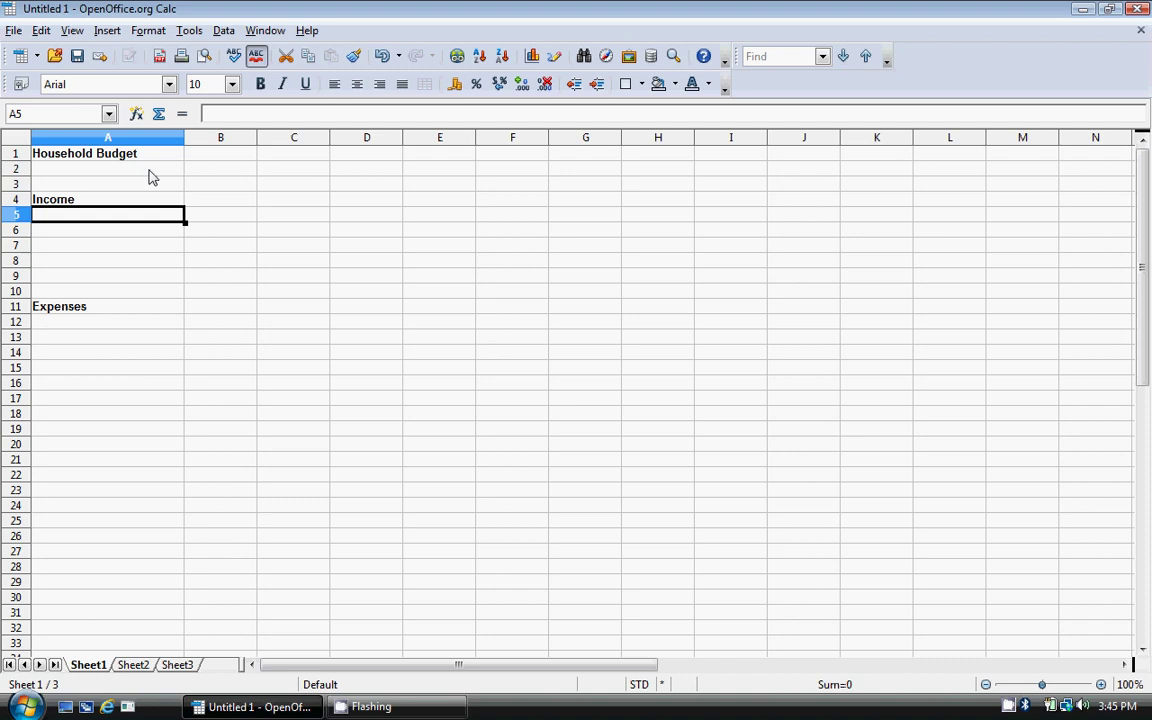
{"action": "type", "text": "Wages"}
{"action": "key", "text": "Return"}
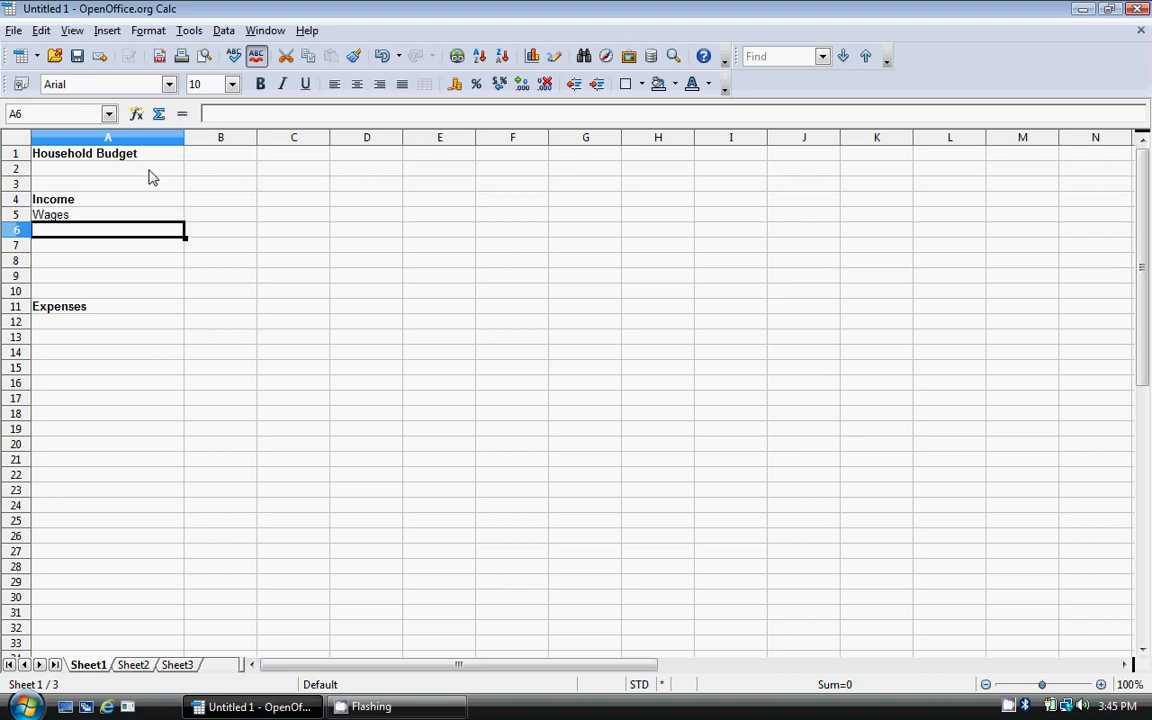
{"action": "type", "text": "Soc"}
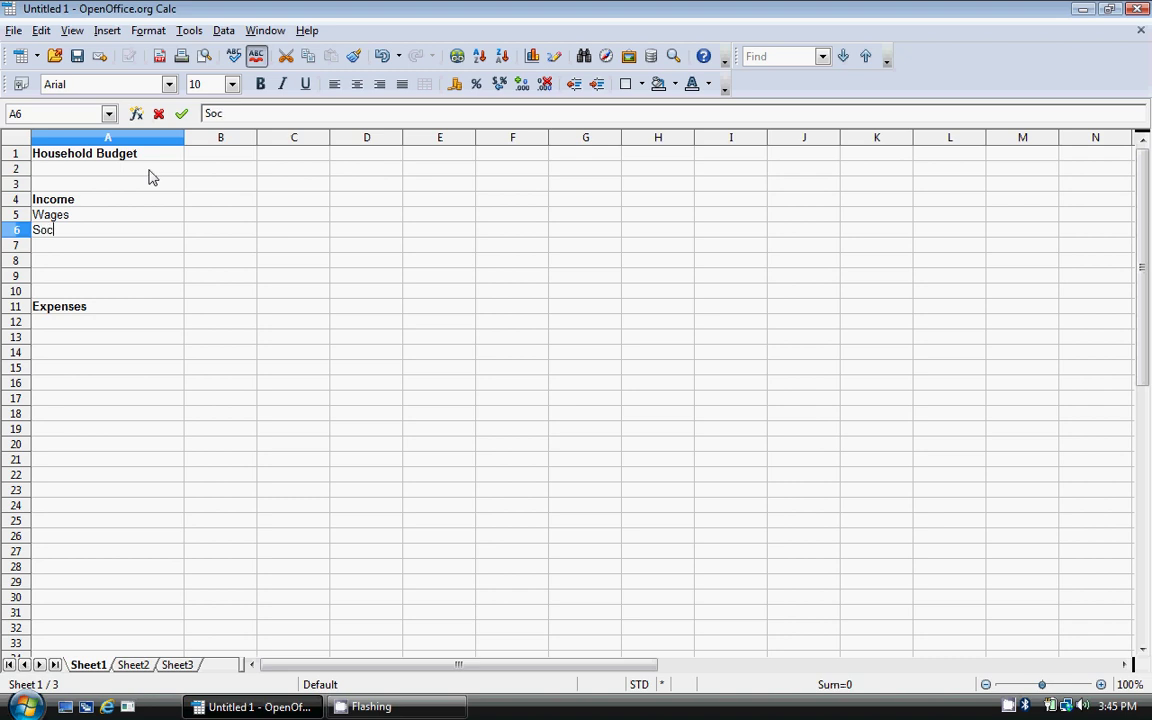
{"action": "type", "text": "ial Serurity"}
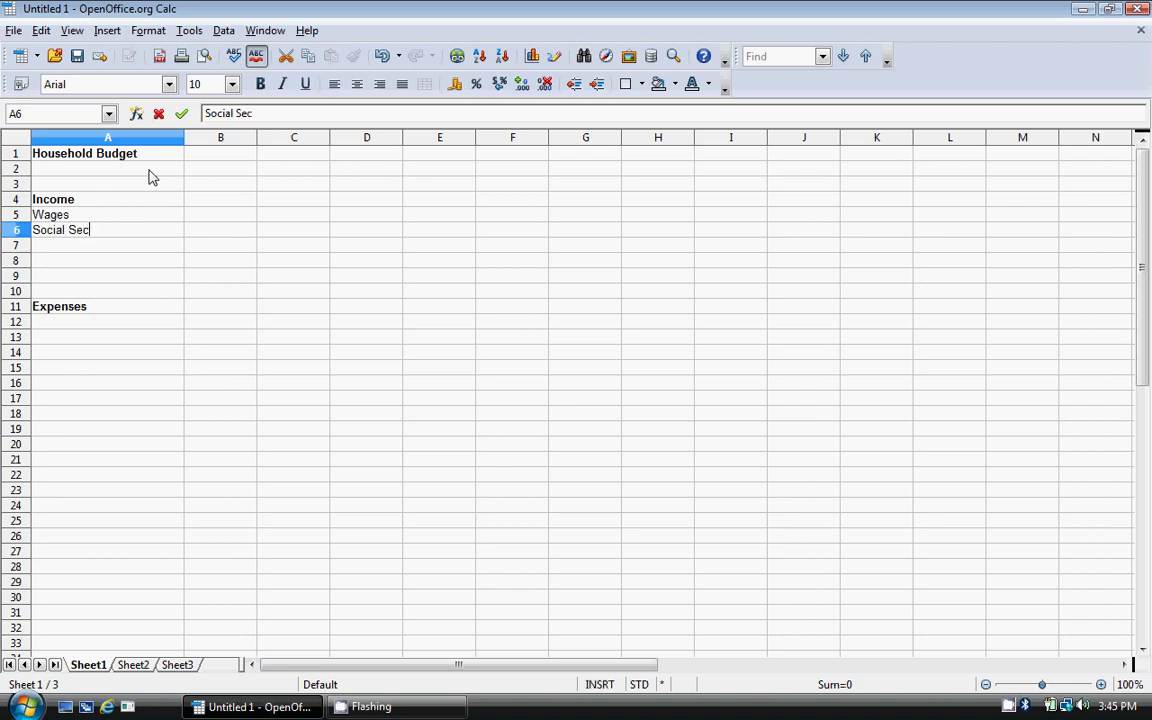
{"action": "key", "text": "Return"}
{"action": "type", "text": "Pension"}
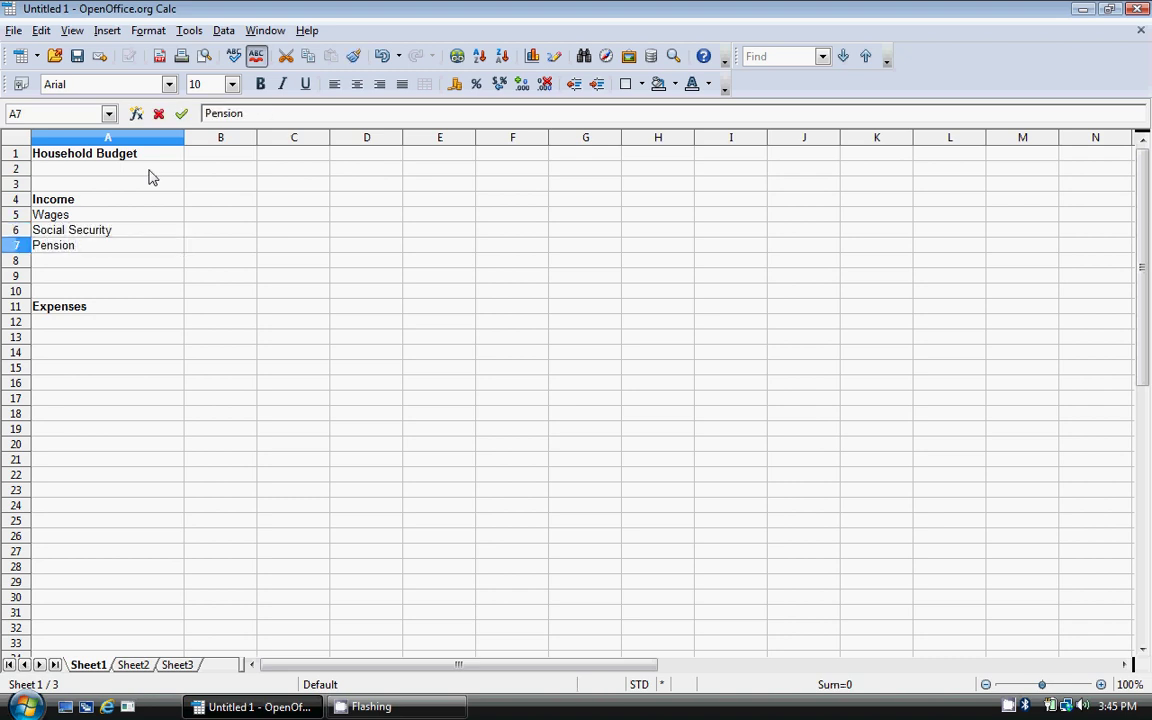
{"action": "key", "text": "Return"}
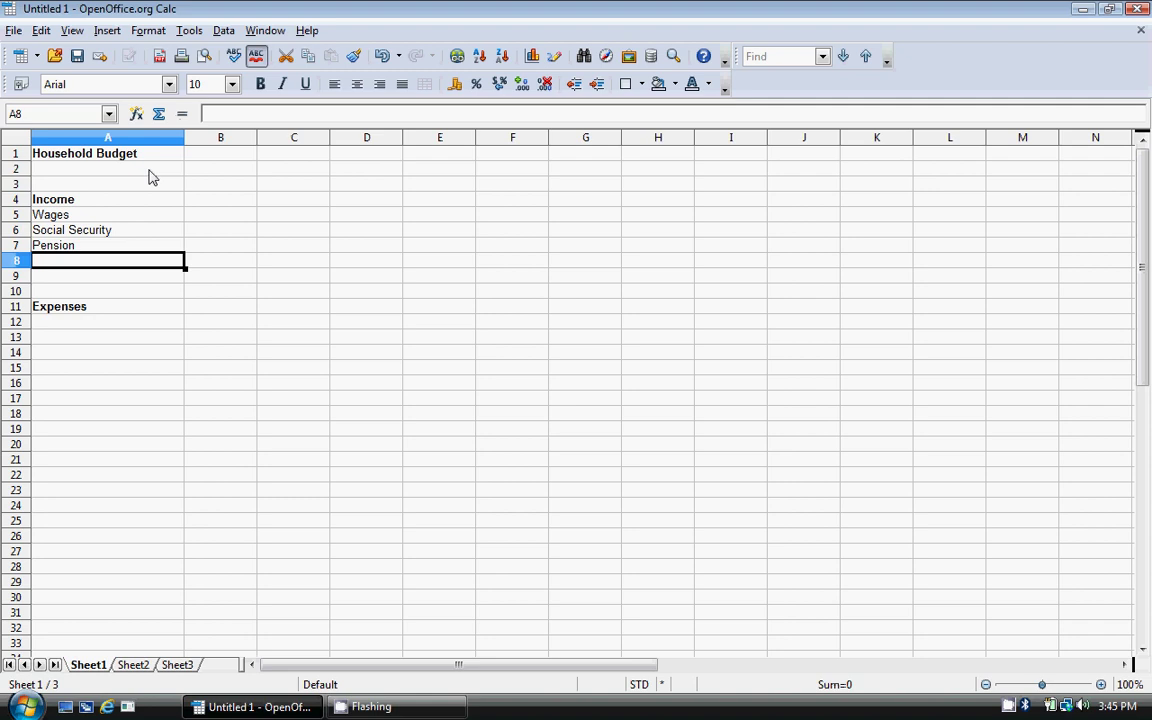
{"action": "type", "text": "Alimony"}
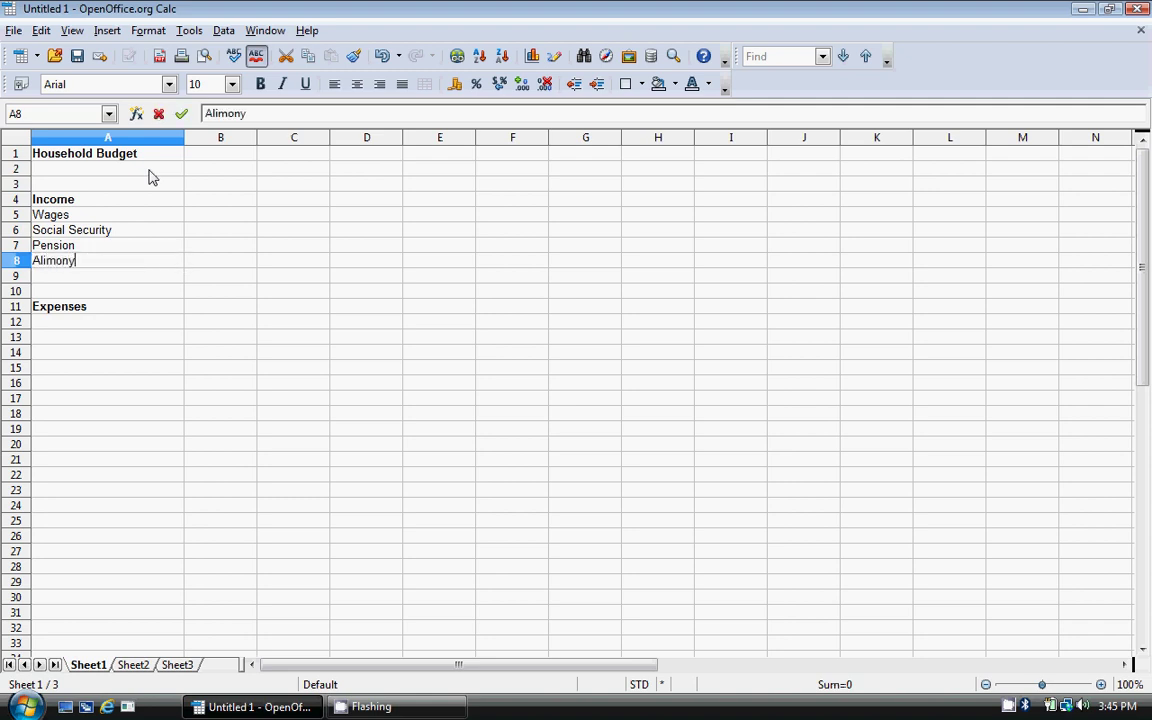
{"action": "key", "text": "Return"}
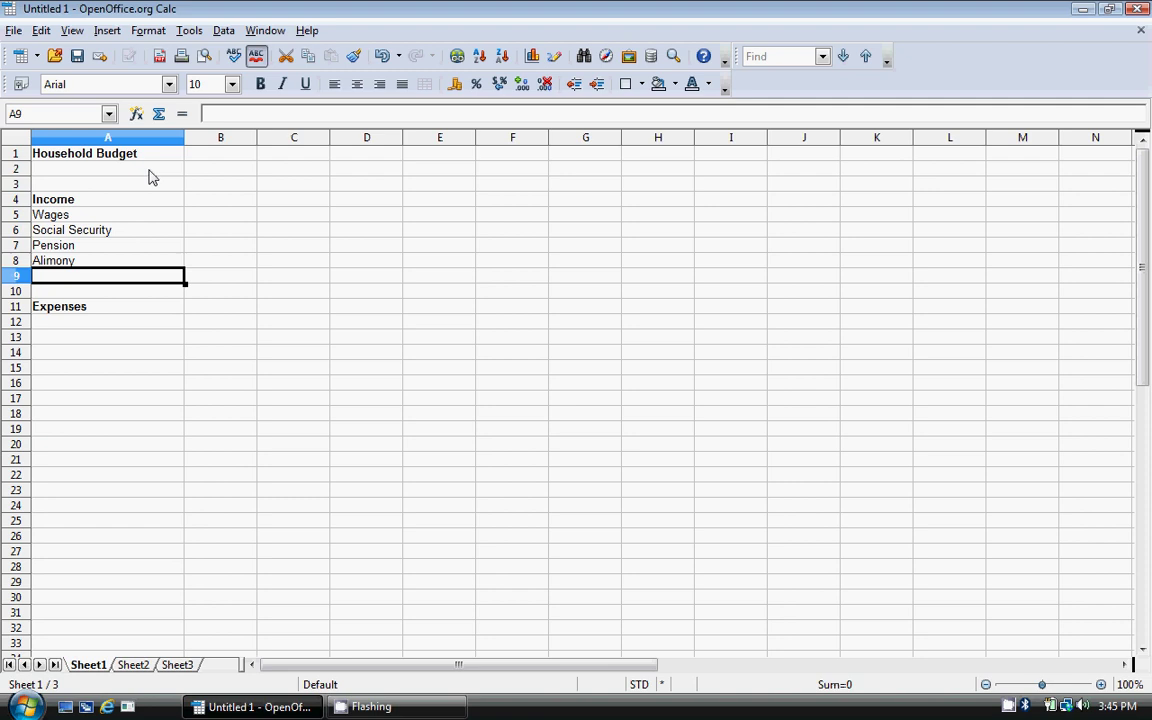
Step: Add a bold "Total" label in cell A9, directly below the income categories
{"action": "type", "text": "Total"}
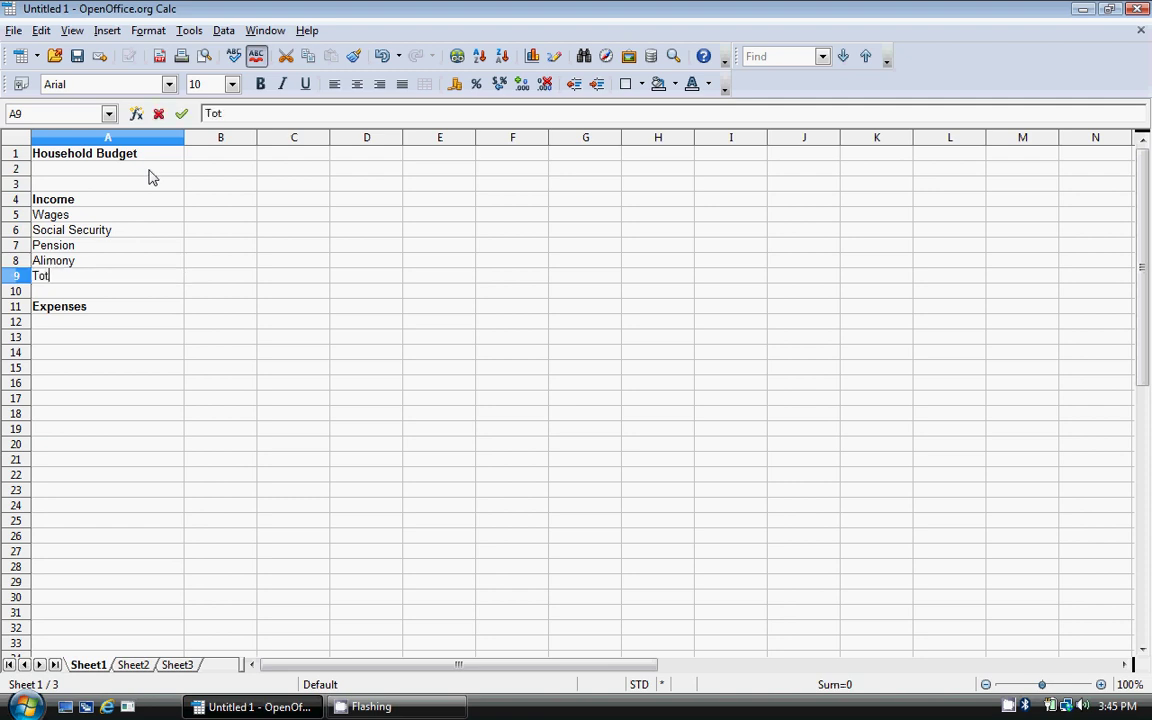
{"action": "key", "text": "Return"}
{"action": "key", "text": "Up"}
{"action": "key", "text": "ctrl+b"}
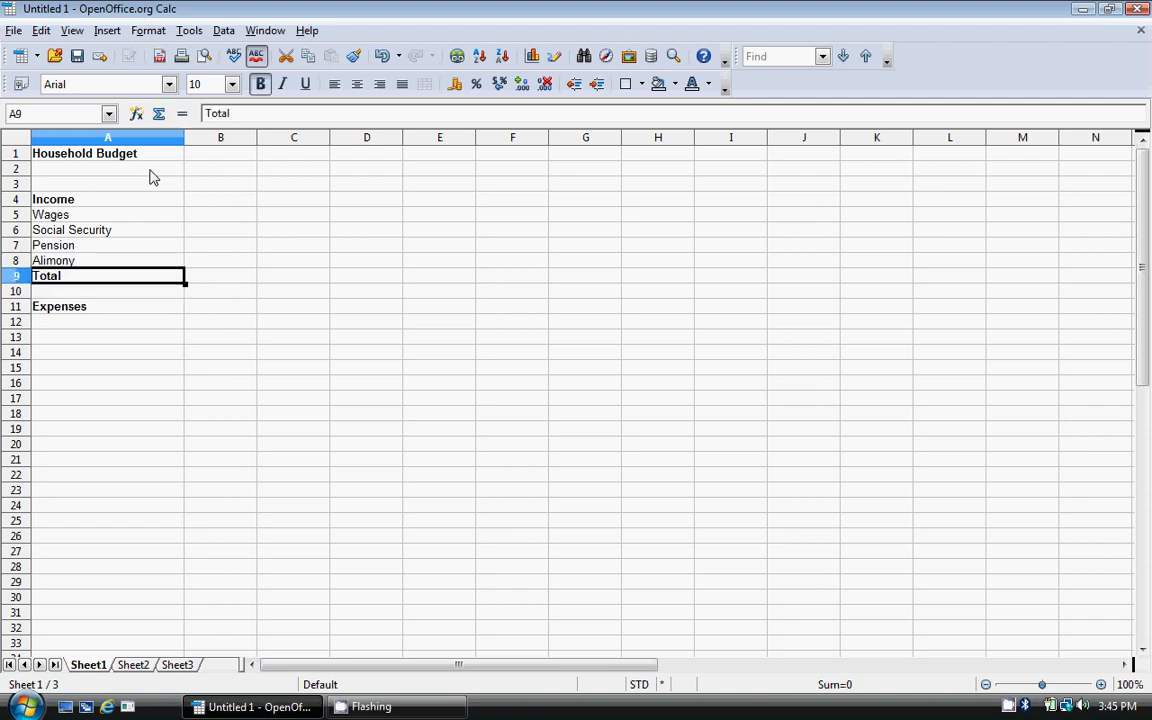
Step: List the expense categories Mortgage, Insurance and Utilities in cells A12 through A14
{"action": "key", "text": "Down"}
{"action": "key", "text": "Down"}
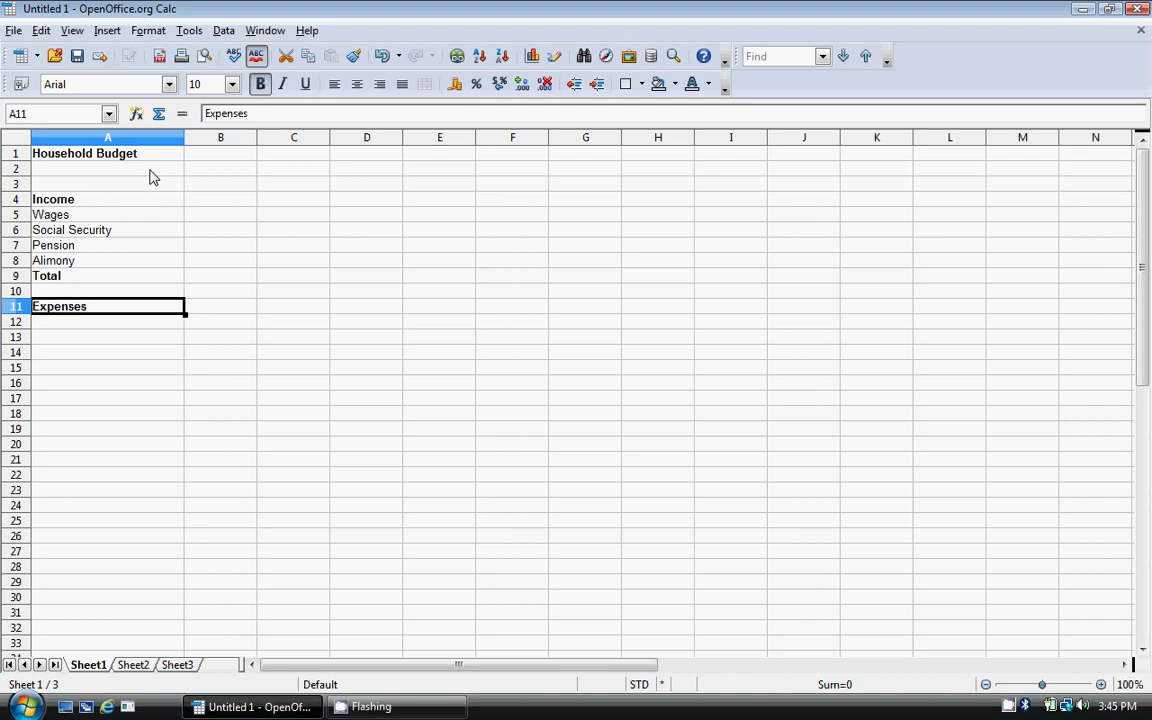
{"action": "key", "text": "Down"}
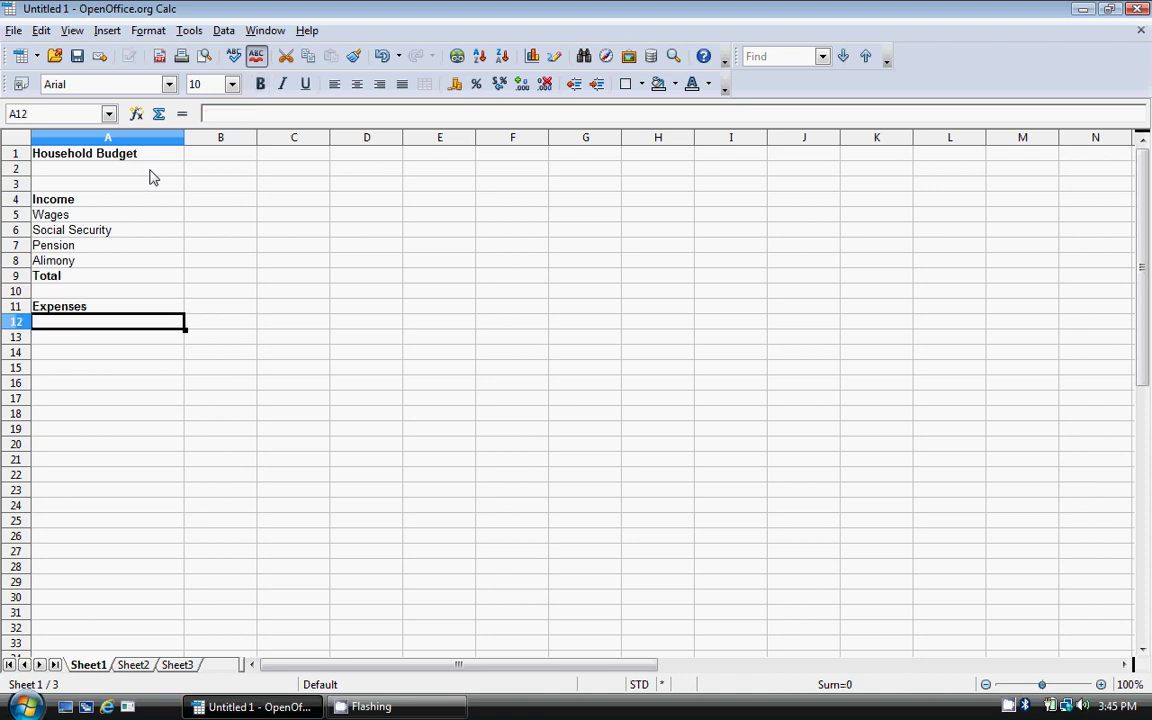
{"action": "type", "text": "Mor"}
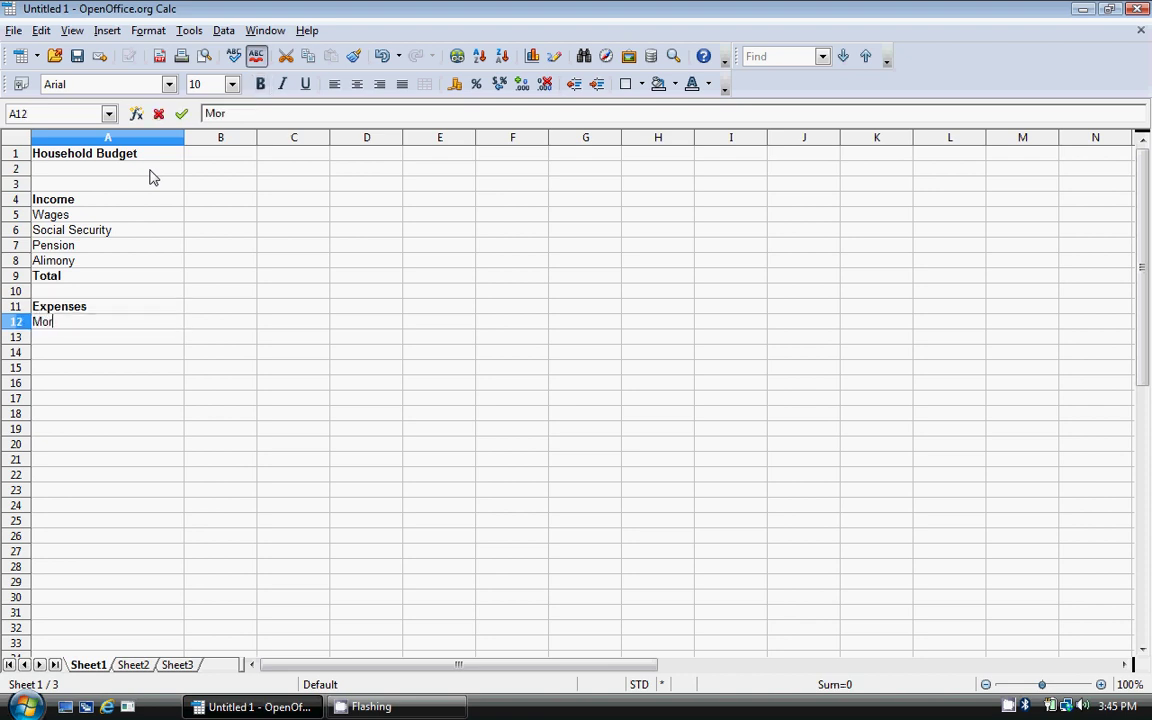
{"action": "type", "text": "tgage"}
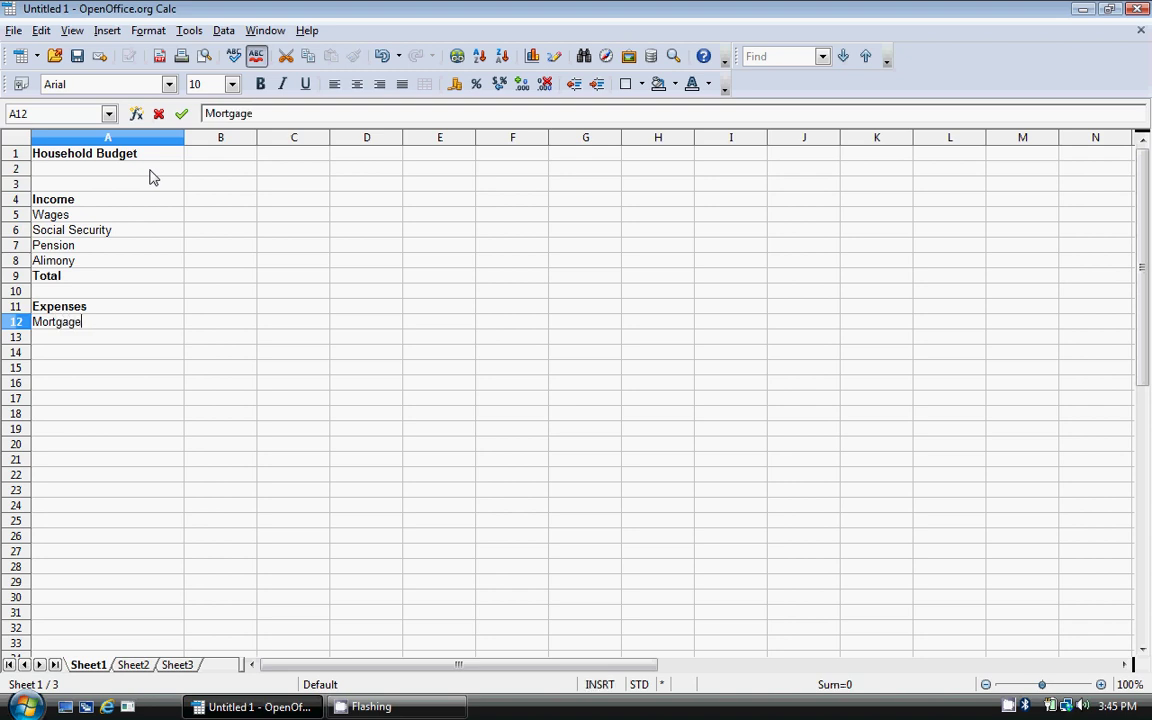
{"action": "key", "text": "Return"}
{"action": "type", "text": "Insurance"}
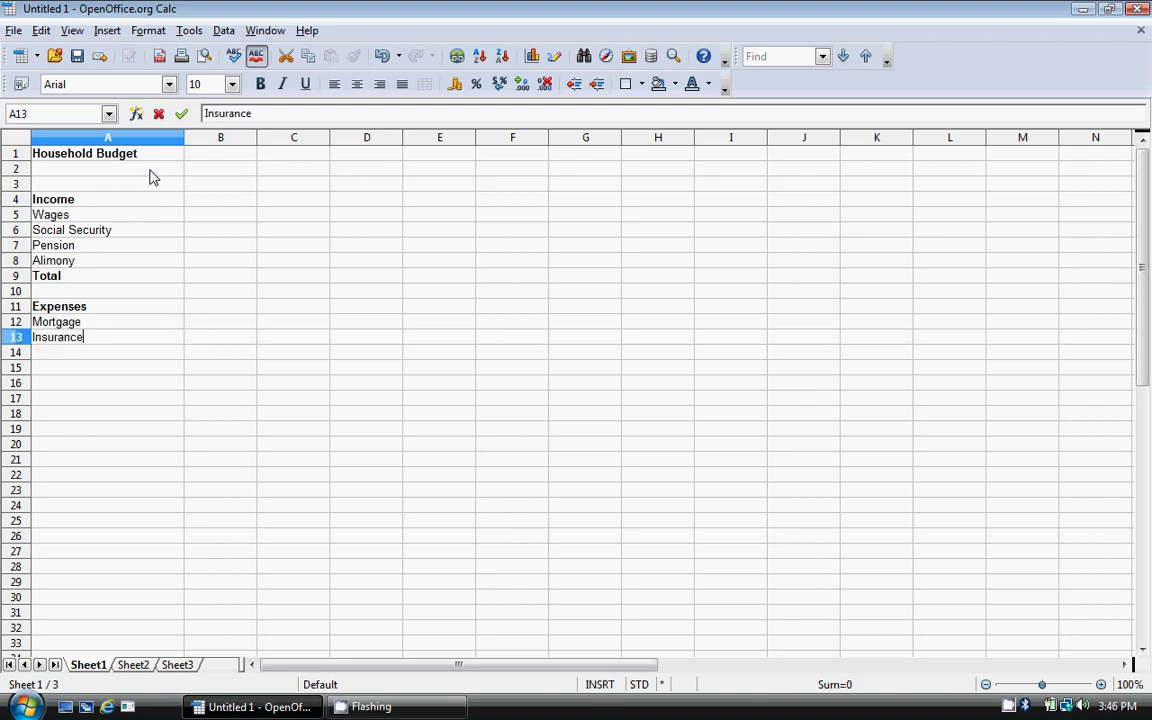
{"action": "key", "text": "Return"}
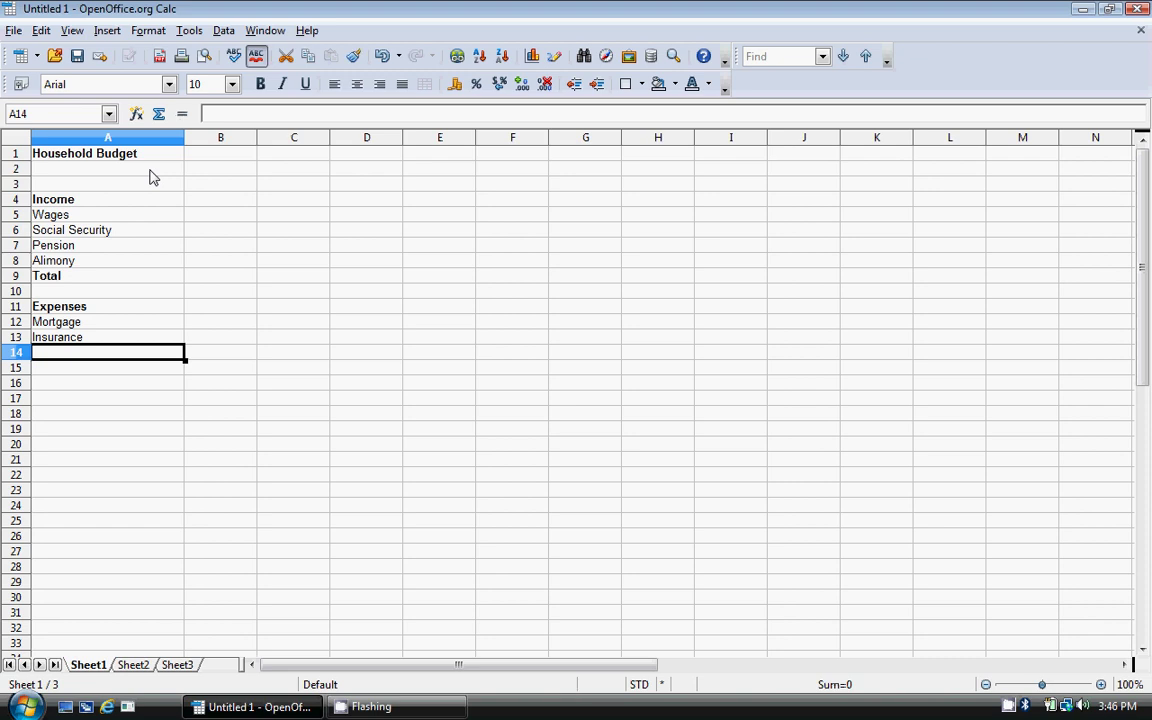
{"action": "type", "text": "Utilitie"}
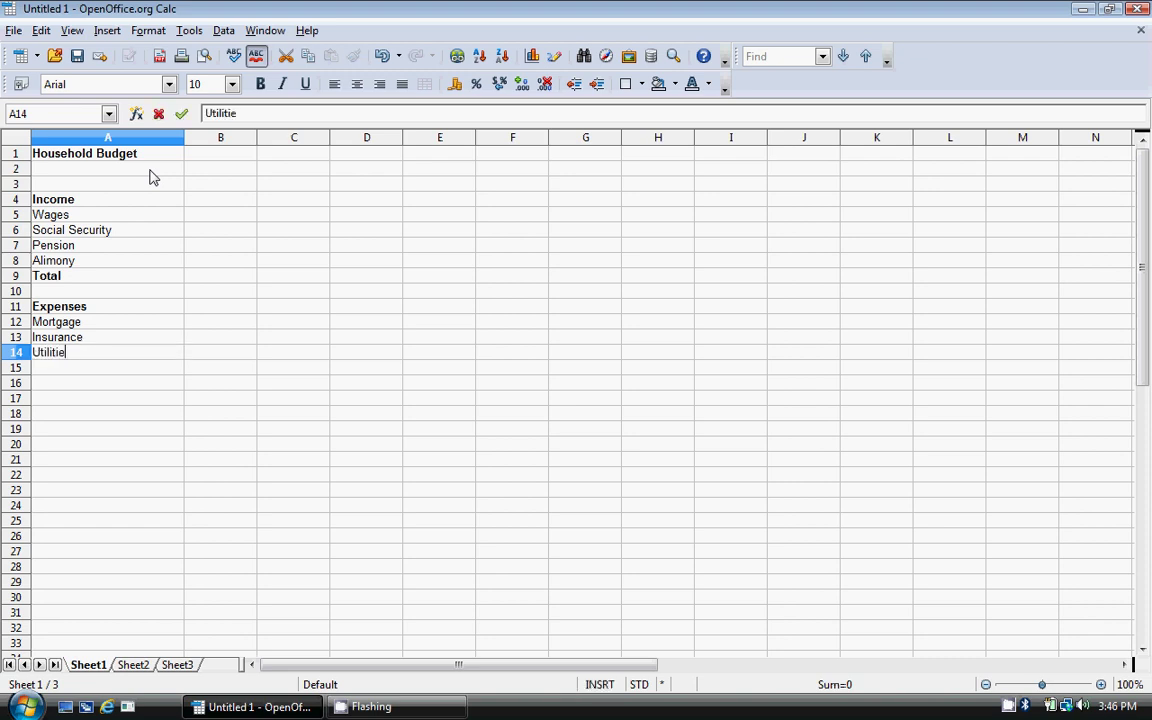
{"action": "type", "text": "s"}
{"action": "key", "text": "Return"}
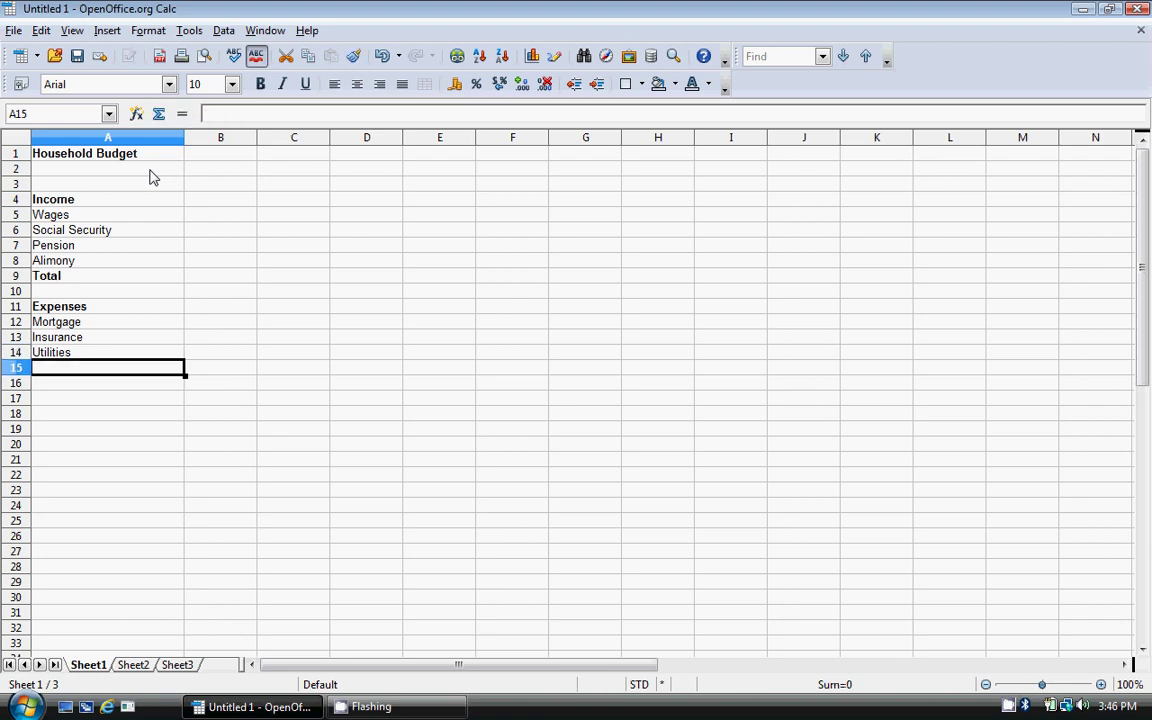
Step: Continue the expense list with Entertainment, Food and Dining Out in cells A15 through A17
{"action": "type", "text": "Ent"}
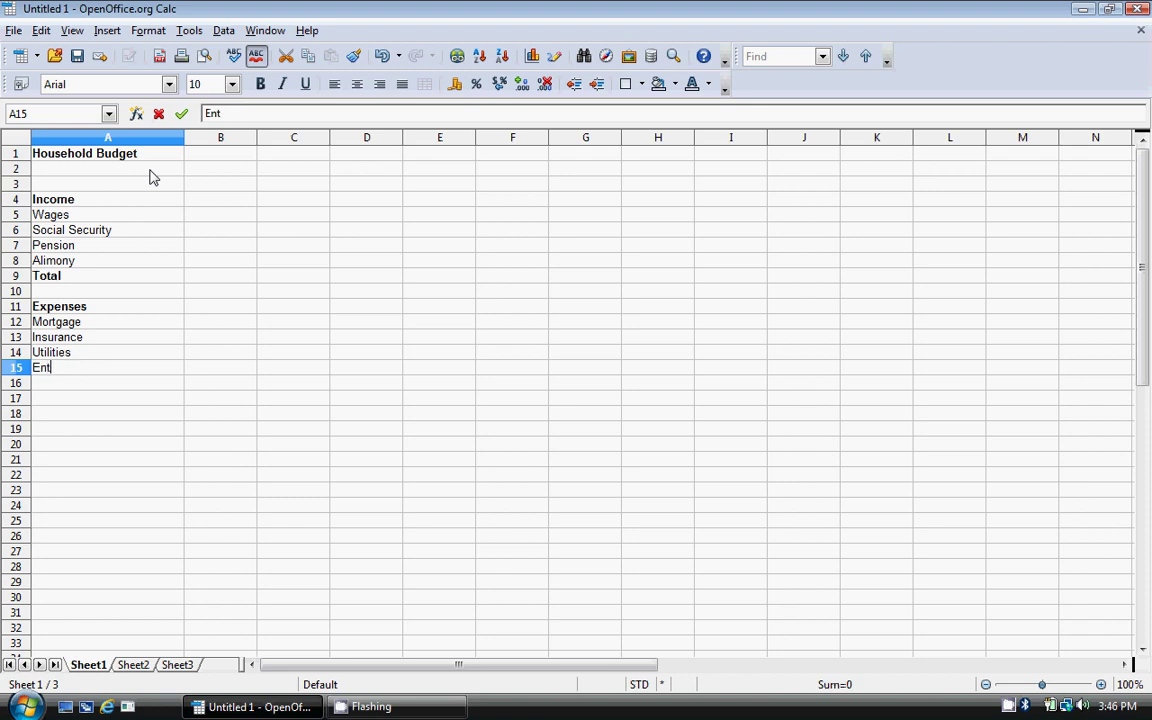
{"action": "type", "text": "ertainment"}
{"action": "key", "text": "Return"}
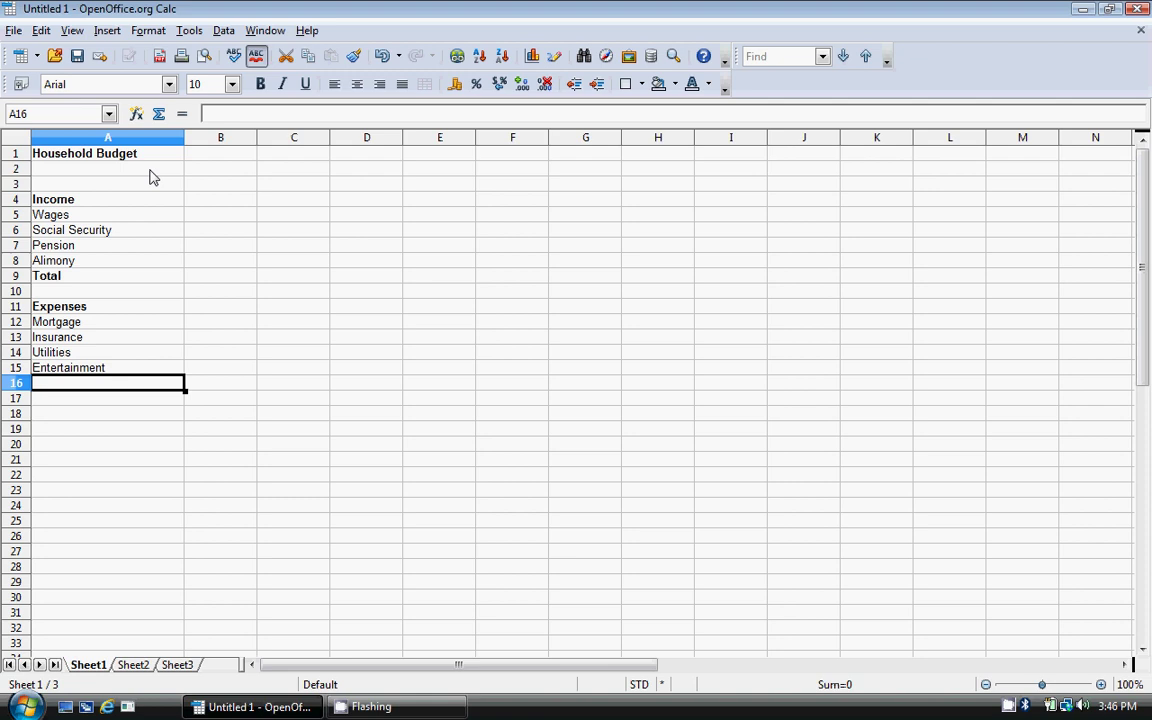
{"action": "type", "text": "Food"}
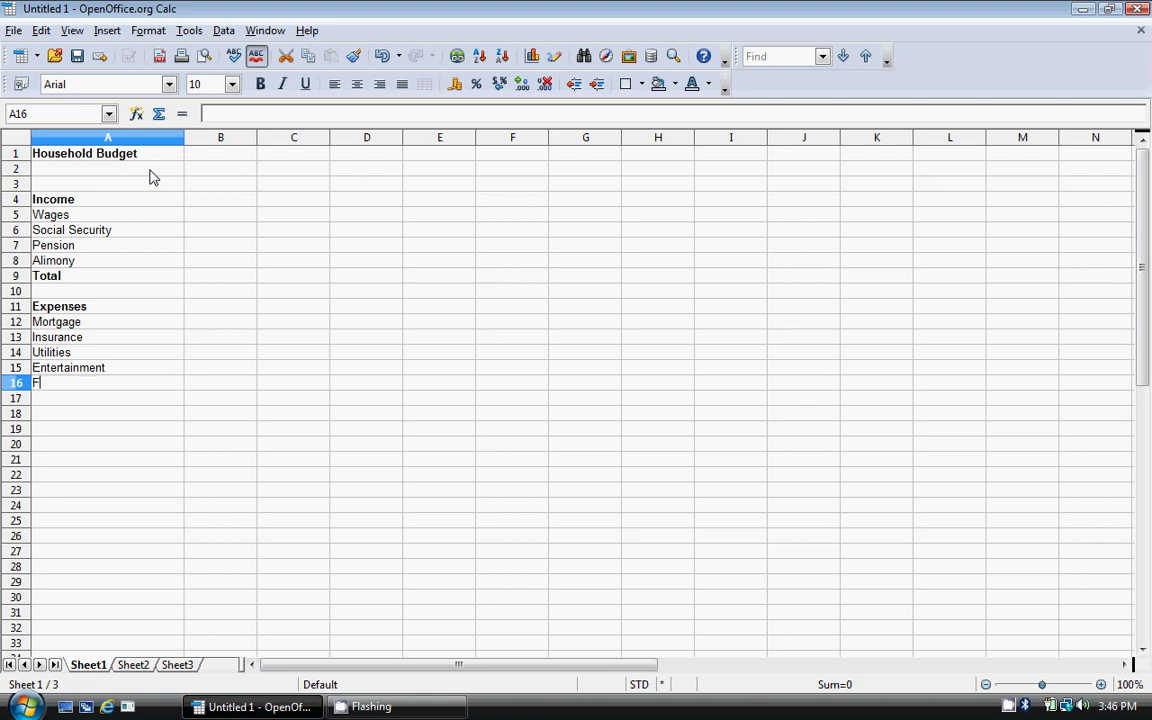
{"action": "key", "text": "Return"}
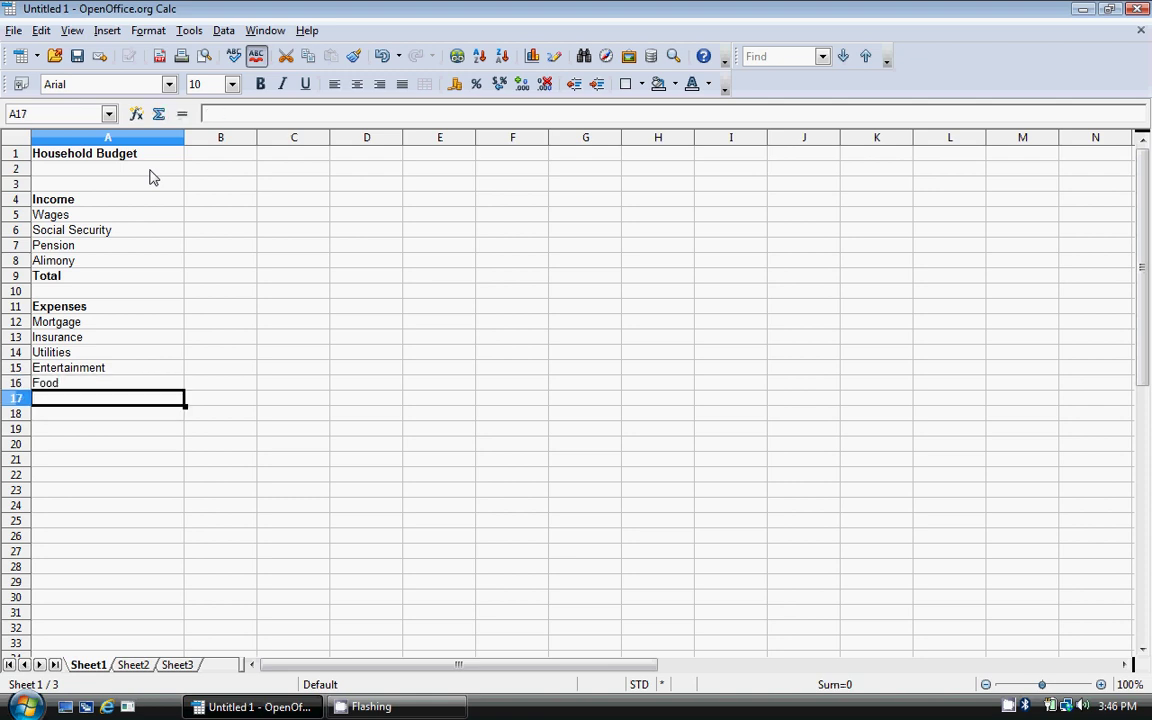
{"action": "type", "text": "Din"}
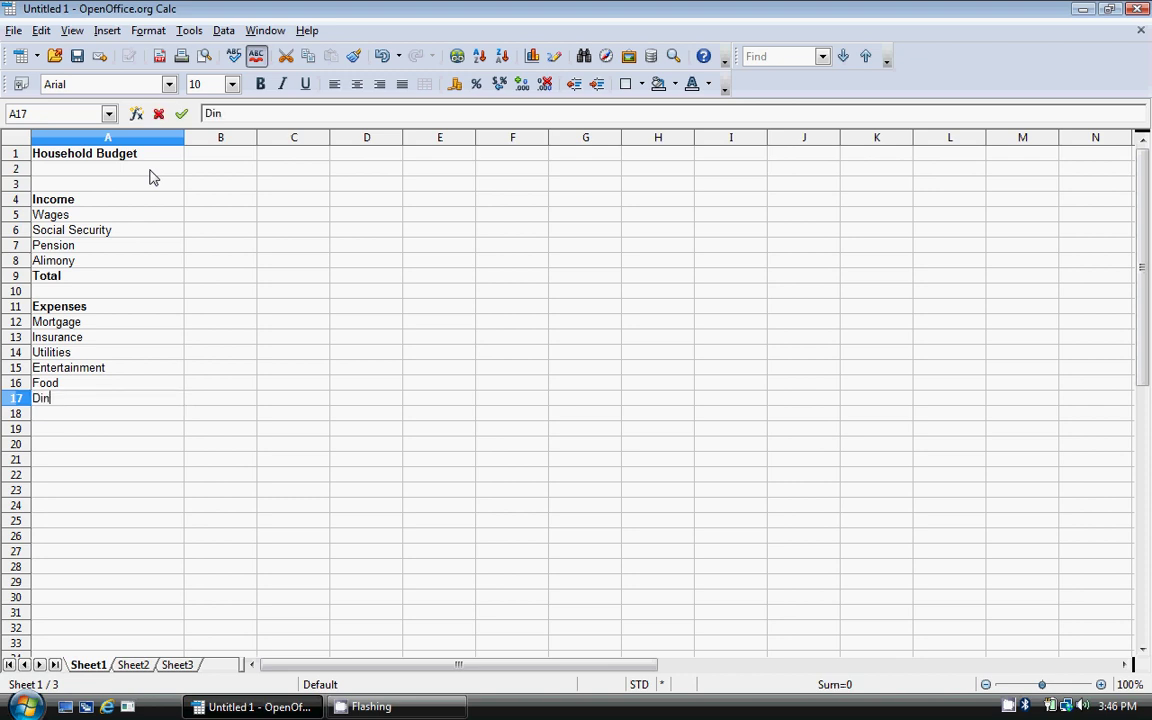
{"action": "type", "text": "ing Out"}
{"action": "key", "text": "Return"}
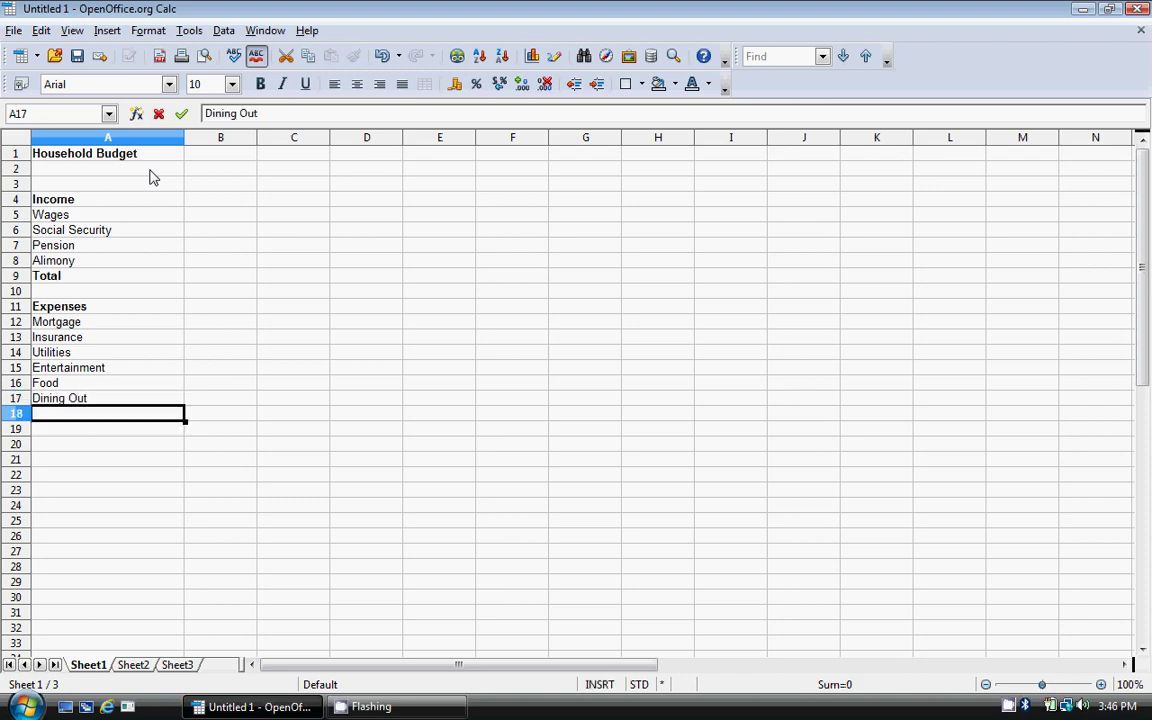
Step: Add a bold "Total" label in cell A18, directly below the expense categories
{"action": "type", "text": "Total"}
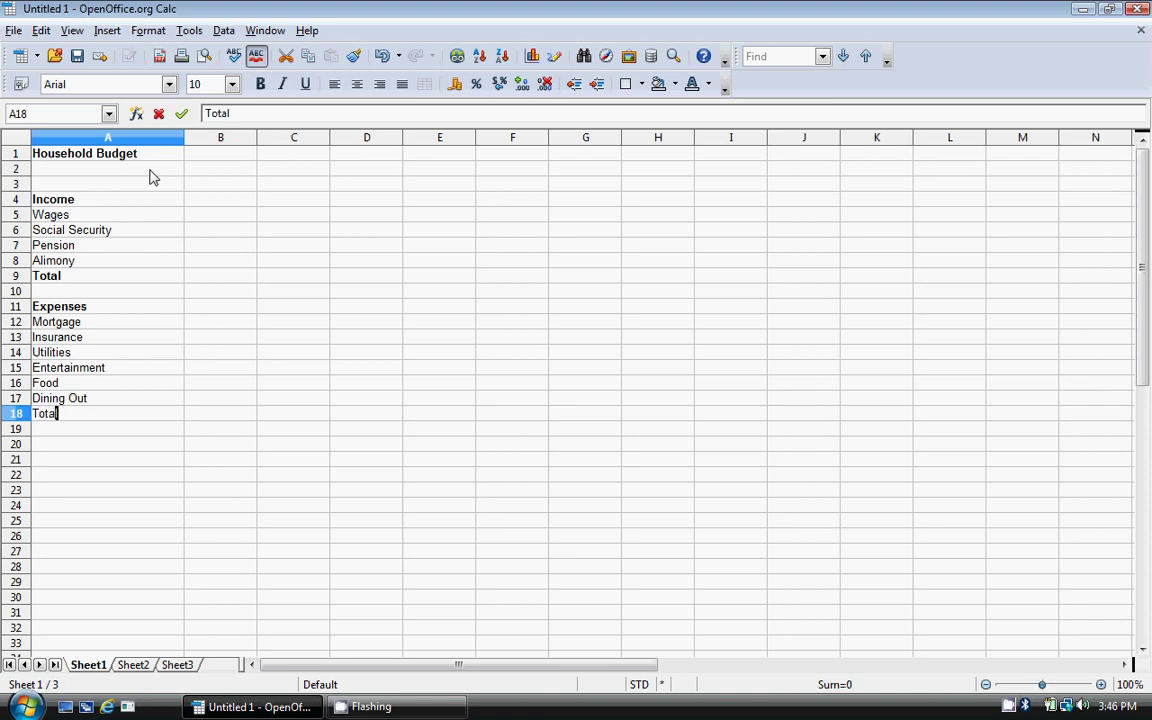
{"action": "key", "text": "Return"}
{"action": "key", "text": "Up"}
{"action": "key", "text": "ctrl+b"}
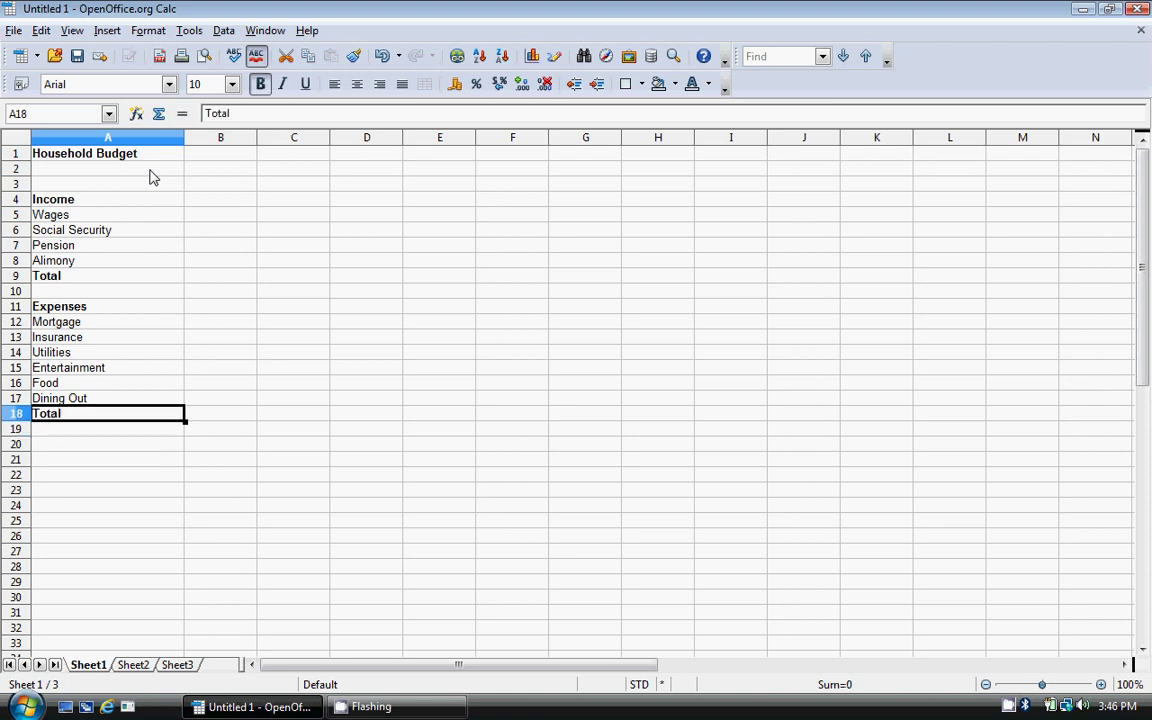
{"action": "key", "text": "Up"}
{"action": "key", "text": "Up"}
{"action": "key", "text": "Up"}
{"action": "key", "text": "Up"}
{"action": "key", "text": "Up"}
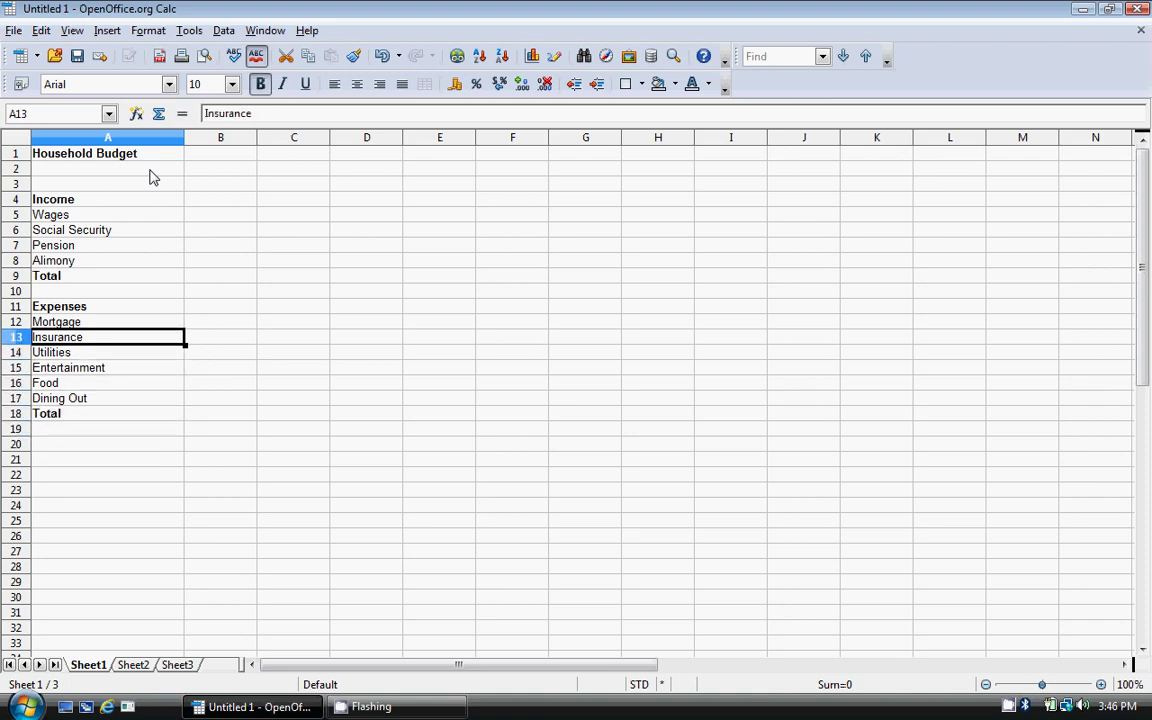
{"action": "key", "text": "Down"}
{"action": "key", "text": "Down"}
{"action": "key", "text": "Down"}
{"action": "key", "text": "Down"}
{"action": "key", "text": "Down"}
{"action": "key", "text": "Down"}
Step: Enter the month heading January in cell B4, beside the Income heading
{"action": "key", "text": "Up"}
{"action": "key", "text": "Up"}
{"action": "key", "text": "Up"}
{"action": "key", "text": "Up"}
{"action": "key", "text": "Up"}
{"action": "key", "text": "Up"}
{"action": "key", "text": "Up"}
{"action": "key", "text": "Up"}
{"action": "key", "text": "Up"}
{"action": "key", "text": "Up"}
{"action": "key", "text": "Up"}
{"action": "key", "text": "Up"}
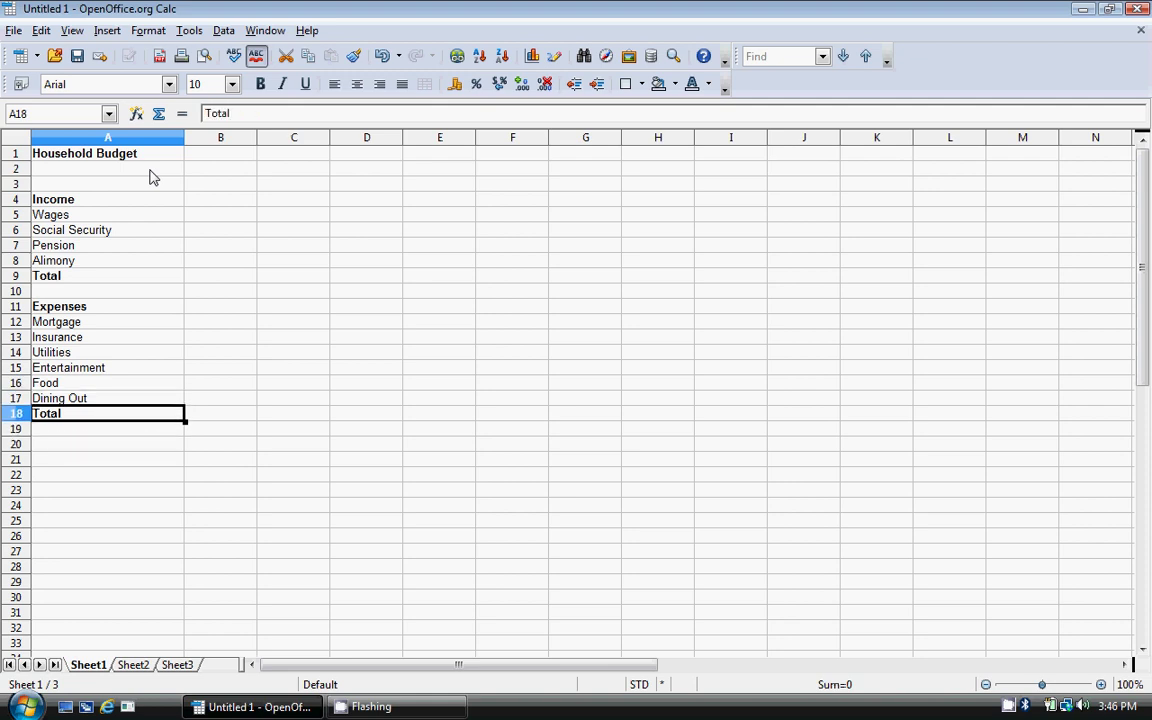
{"action": "key", "text": "Up"}
{"action": "key", "text": "Up"}
{"action": "key", "text": "Up"}
{"action": "key", "text": "Right"}
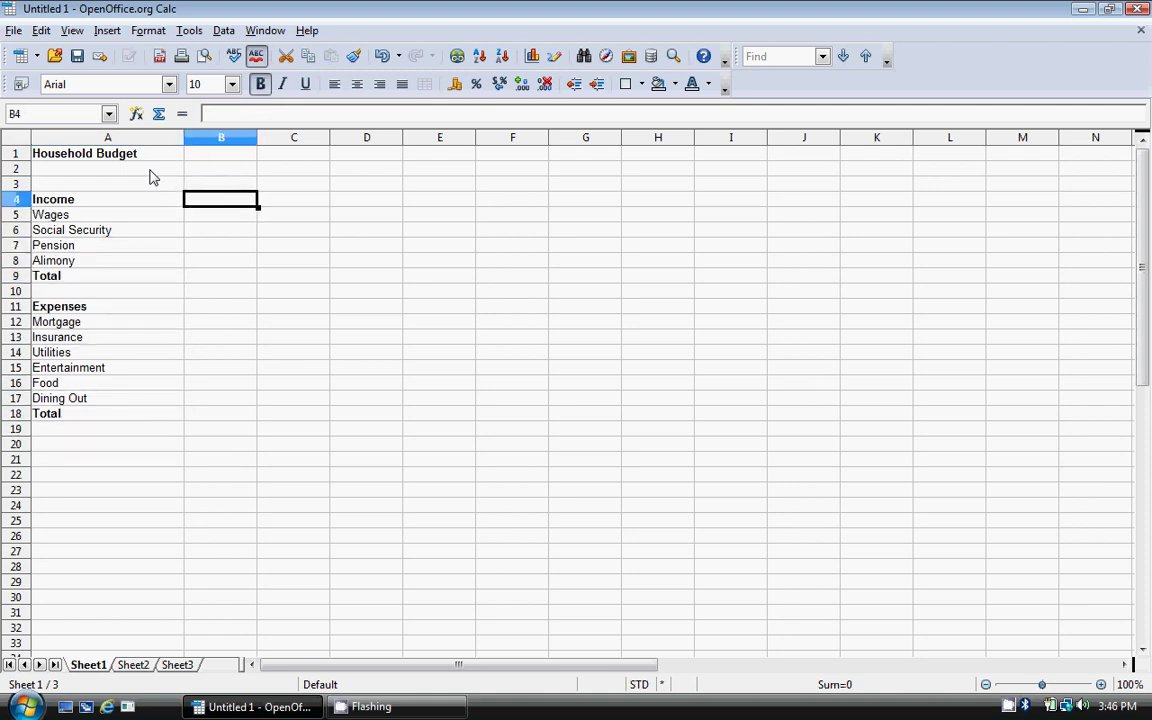
{"action": "type", "text": "January"}
{"action": "key", "text": "Return"}
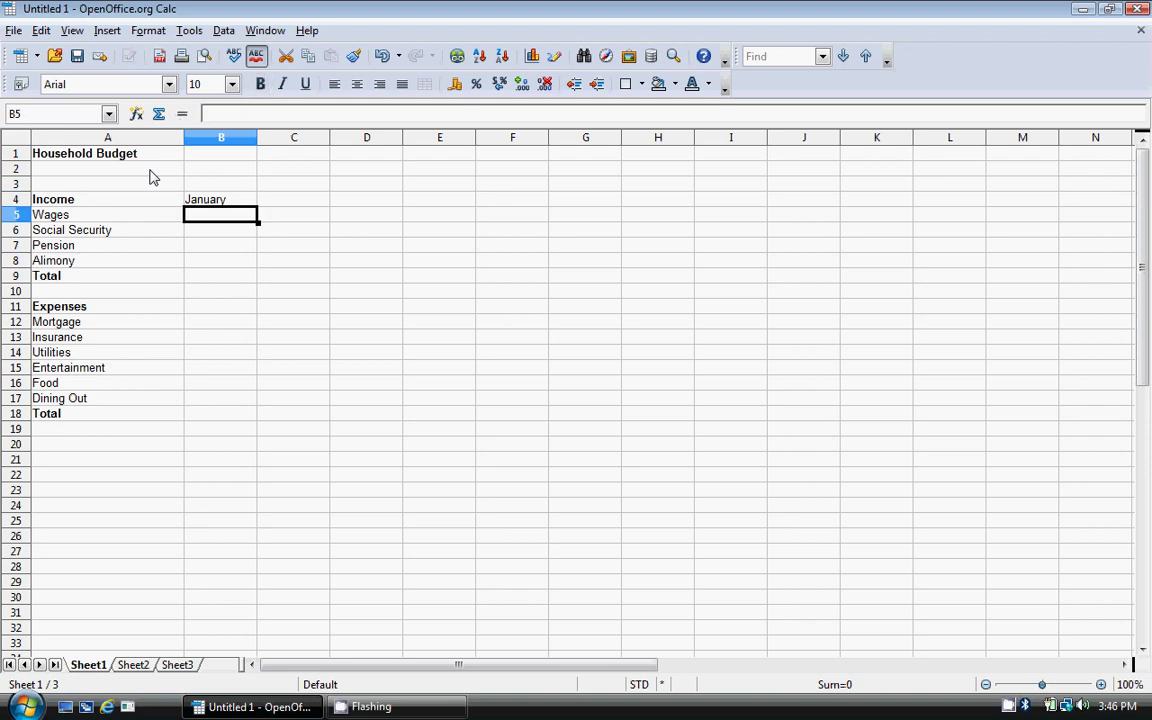
Step: Enter the January income in B5 through B8: 4000 for Wages and 0 for Social Security, Pension and Alimony
{"action": "type", "text": "4000"}
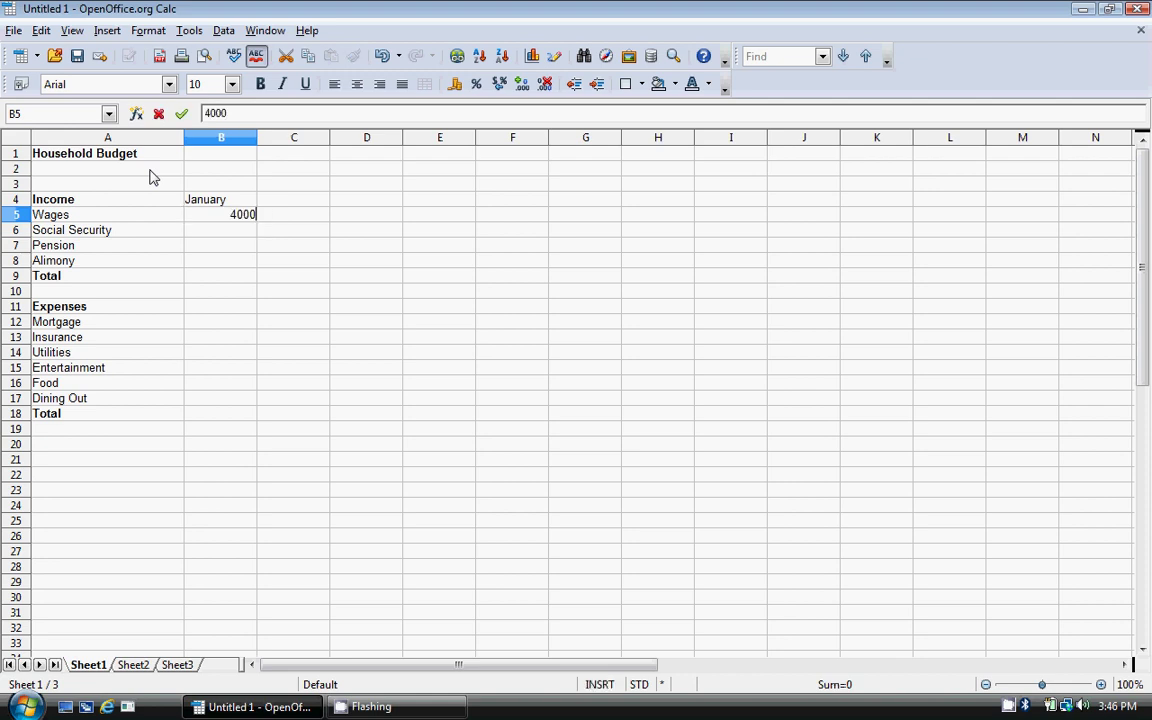
{"action": "key", "text": "Return"}
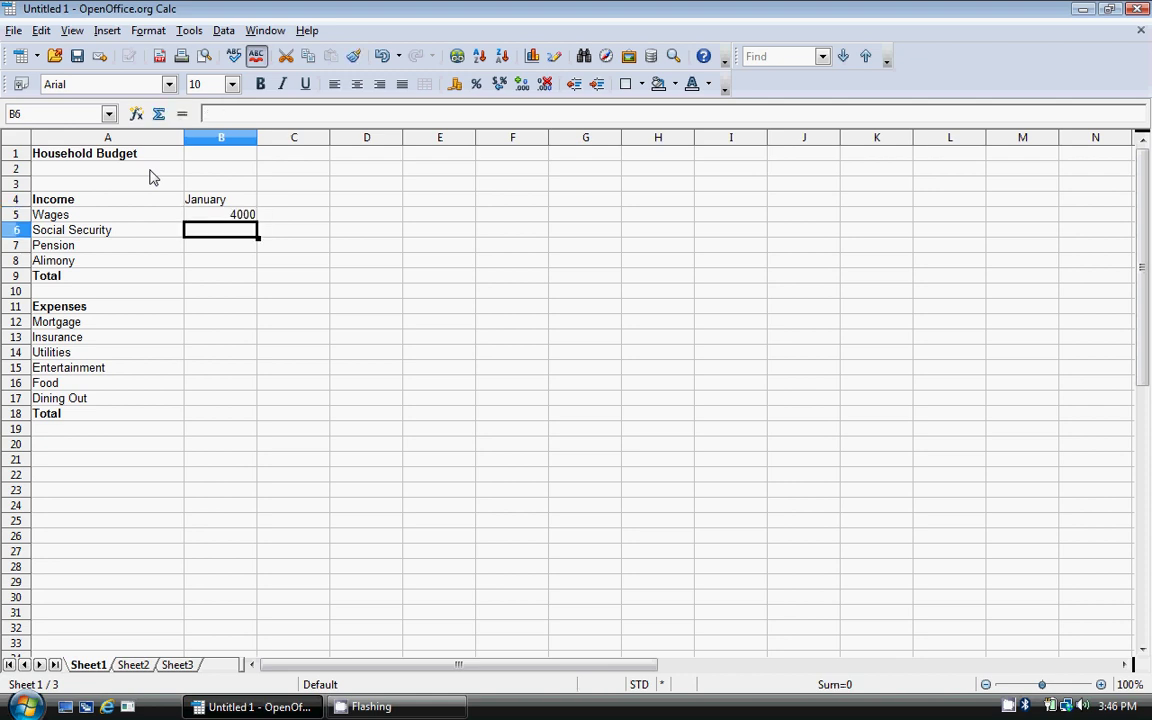
{"action": "type", "text": "0"}
{"action": "key", "text": "Return"}
{"action": "type", "text": "0"}
{"action": "key", "text": "Return"}
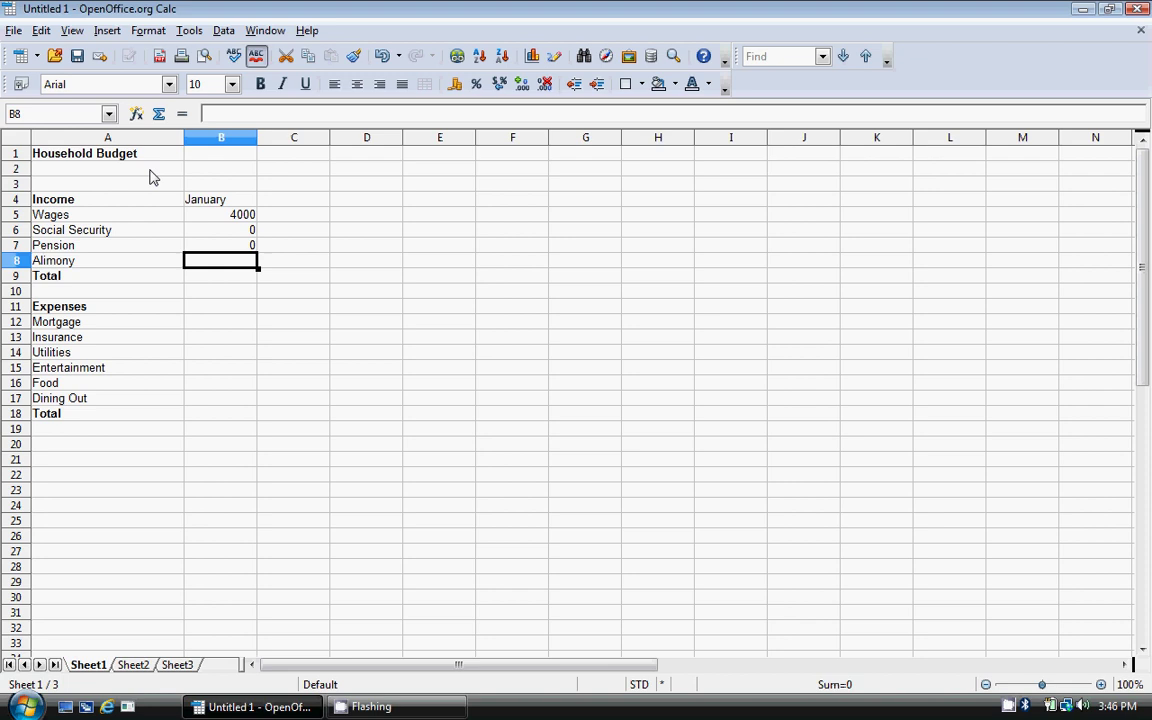
{"action": "type", "text": "0"}
{"action": "key", "text": "Return"}
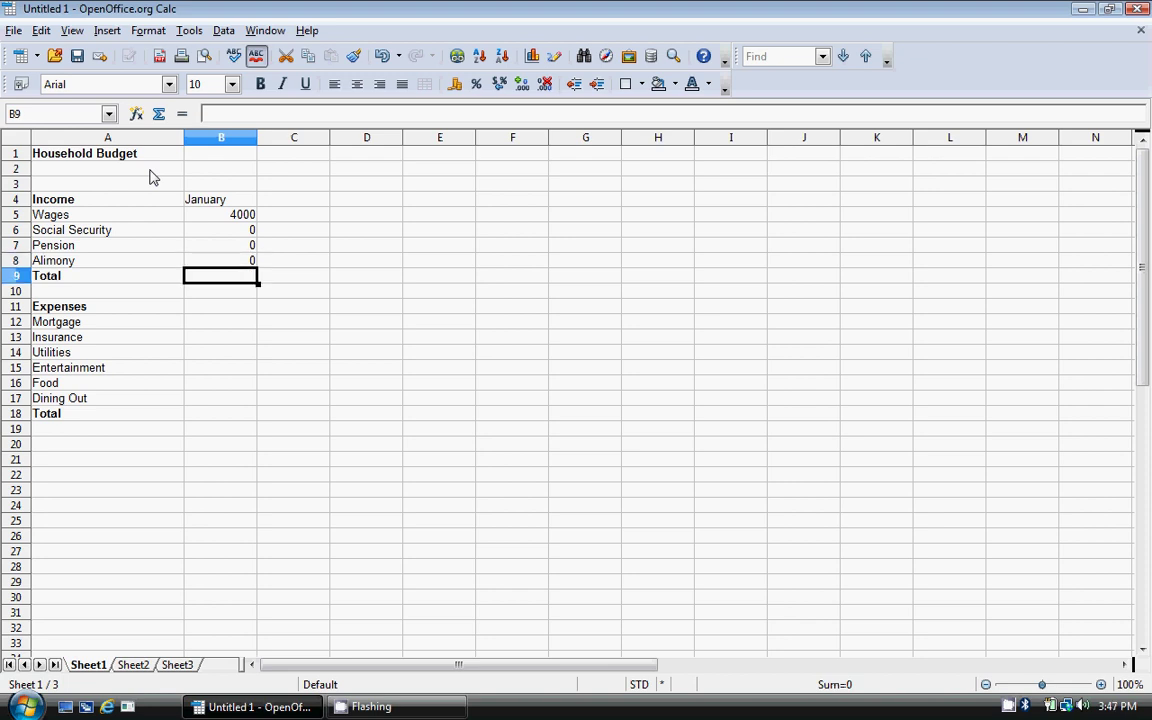
Step: Total the January income in cell B9 with a SUM formula over B5:B8
{"action": "type", "text": "="}
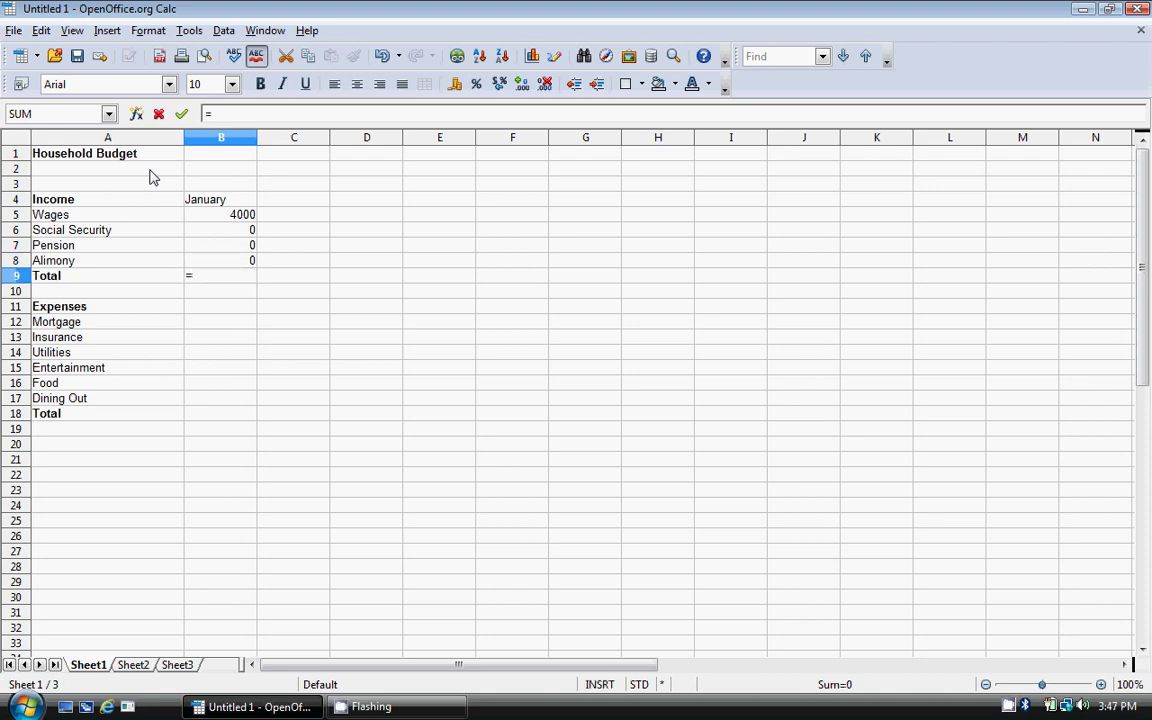
{"action": "type", "text": "sum("}
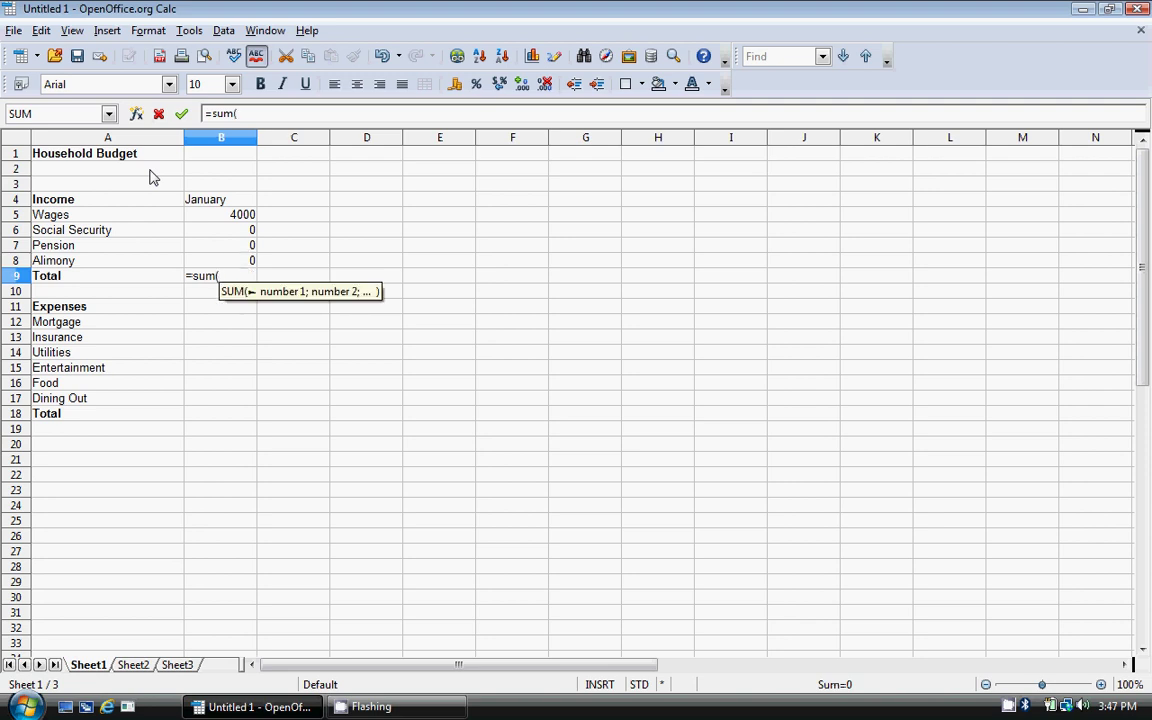
{"action": "left_click_drag", "start_coordinate": [245, 214], "coordinate": [252, 260]}
{"action": "key", "text": "Return"}
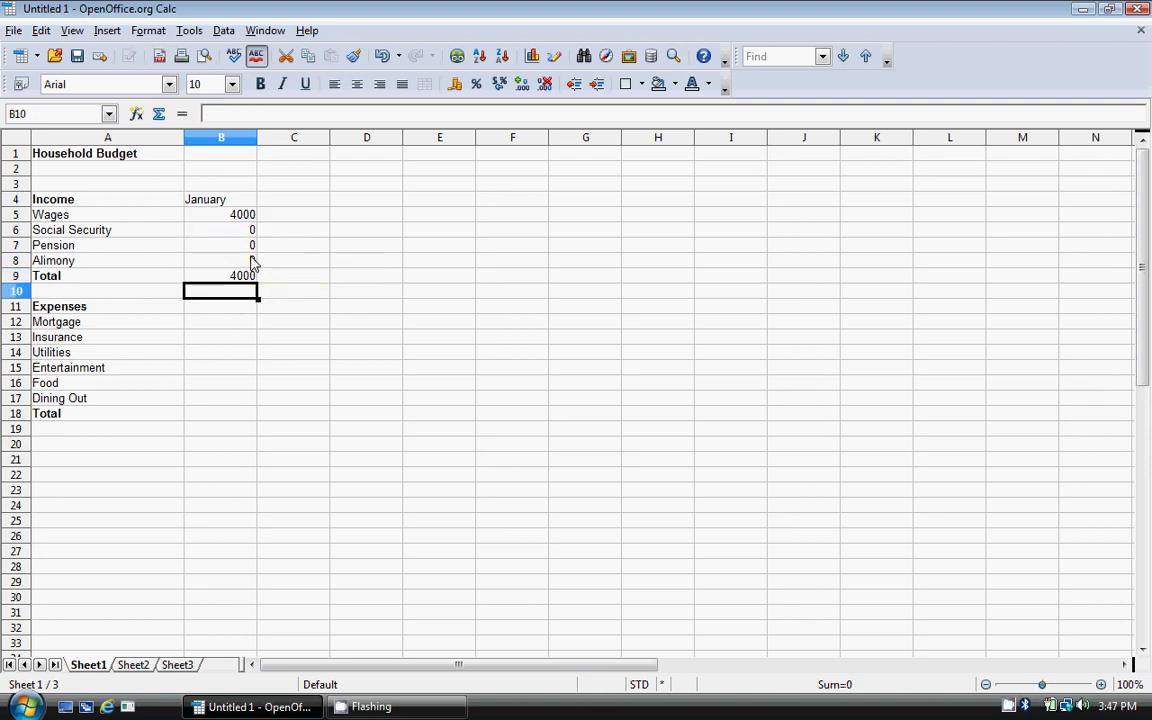
Step: Enter the January Mortgage as 1250 in B12 and the Insurance as the formula =500/12 in B13
{"action": "key", "text": "Return"}
{"action": "key", "text": "Return"}
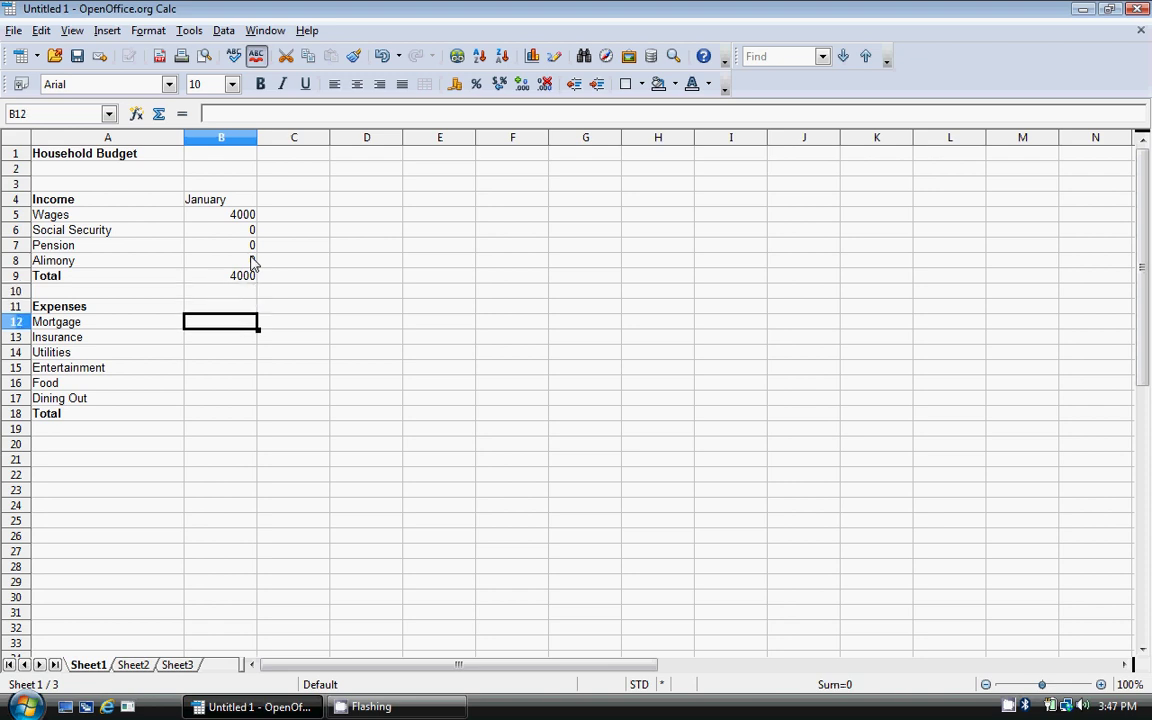
{"action": "type", "text": "1250"}
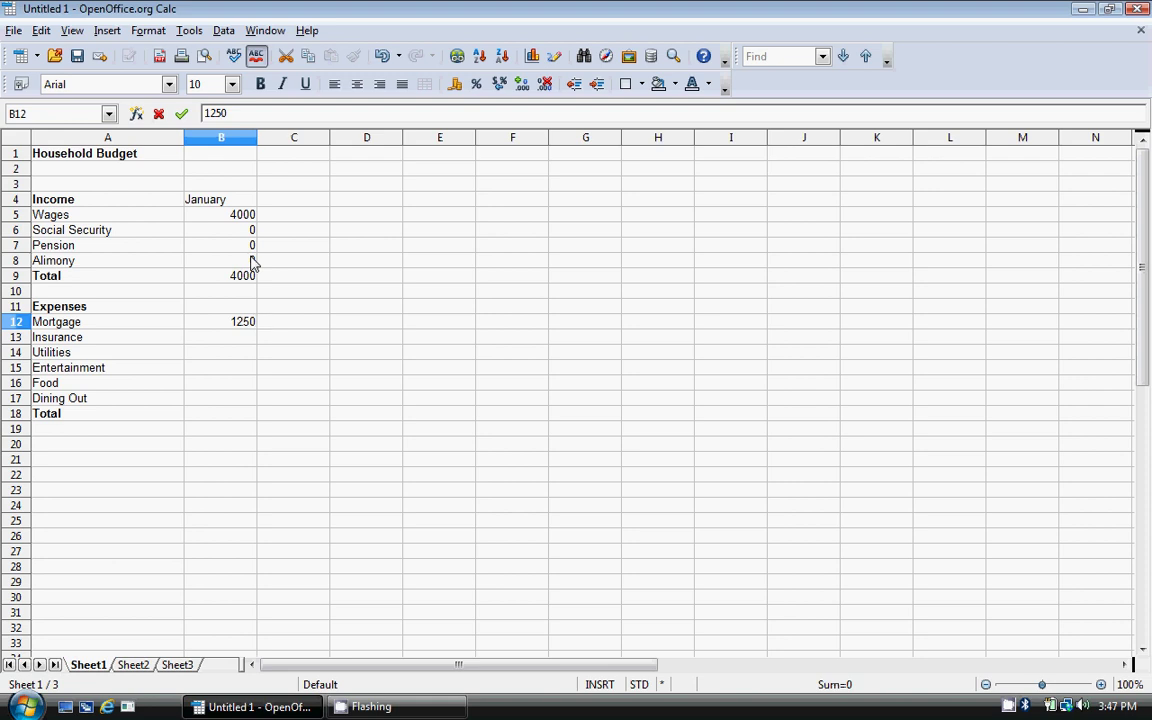
{"action": "key", "text": "Return"}
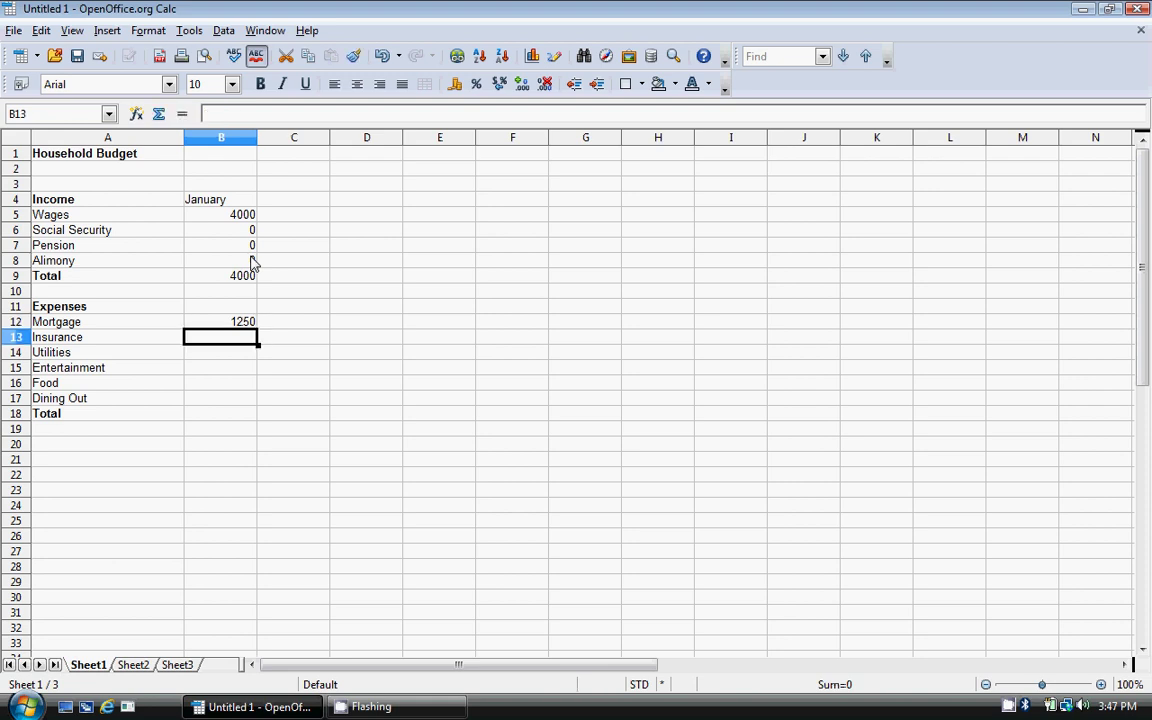
{"action": "type", "text": "="}
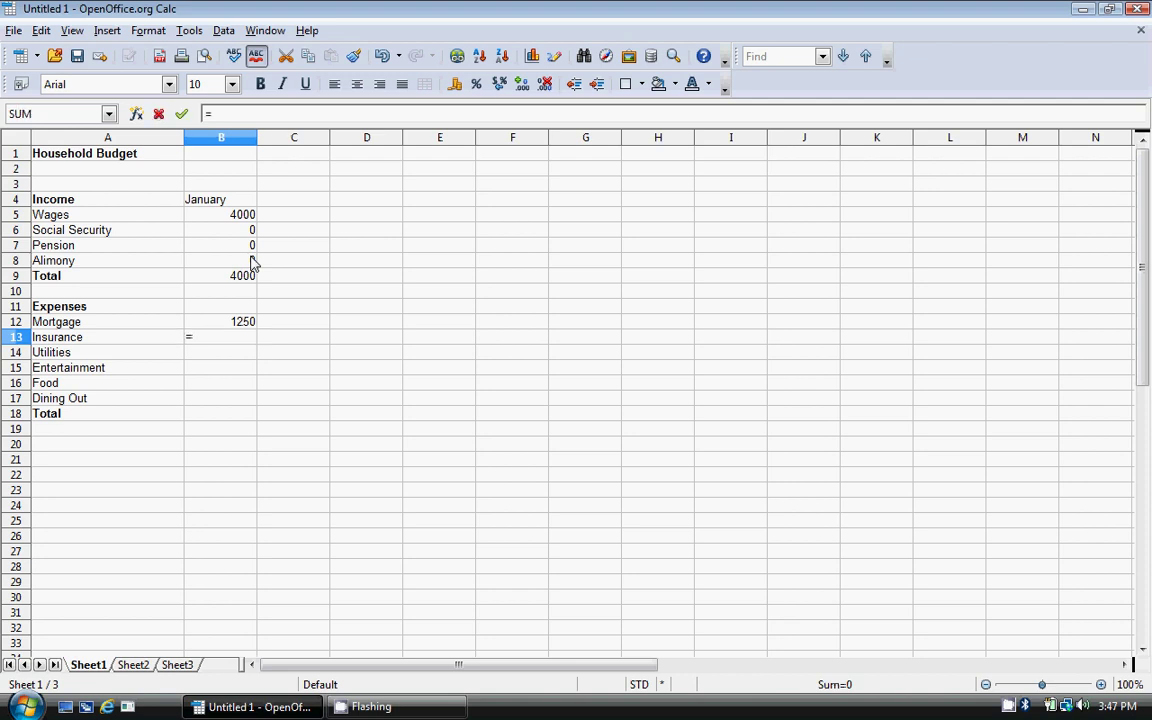
{"action": "type", "text": "500/12"}
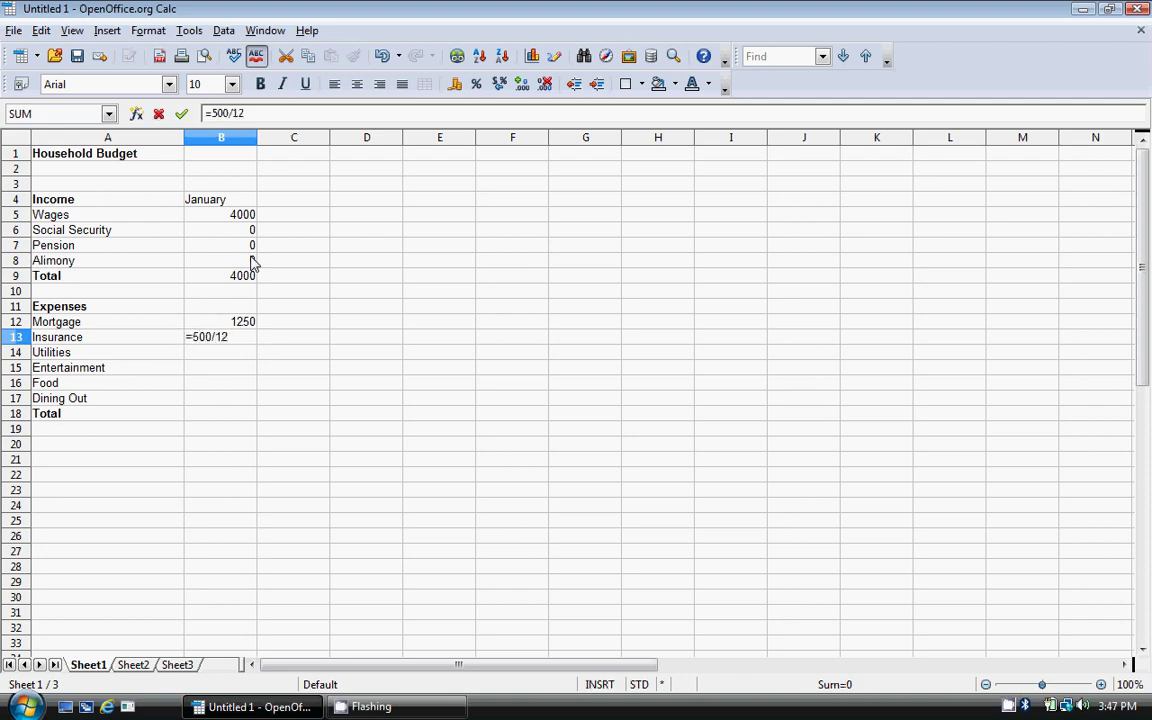
{"action": "key", "text": "Return"}
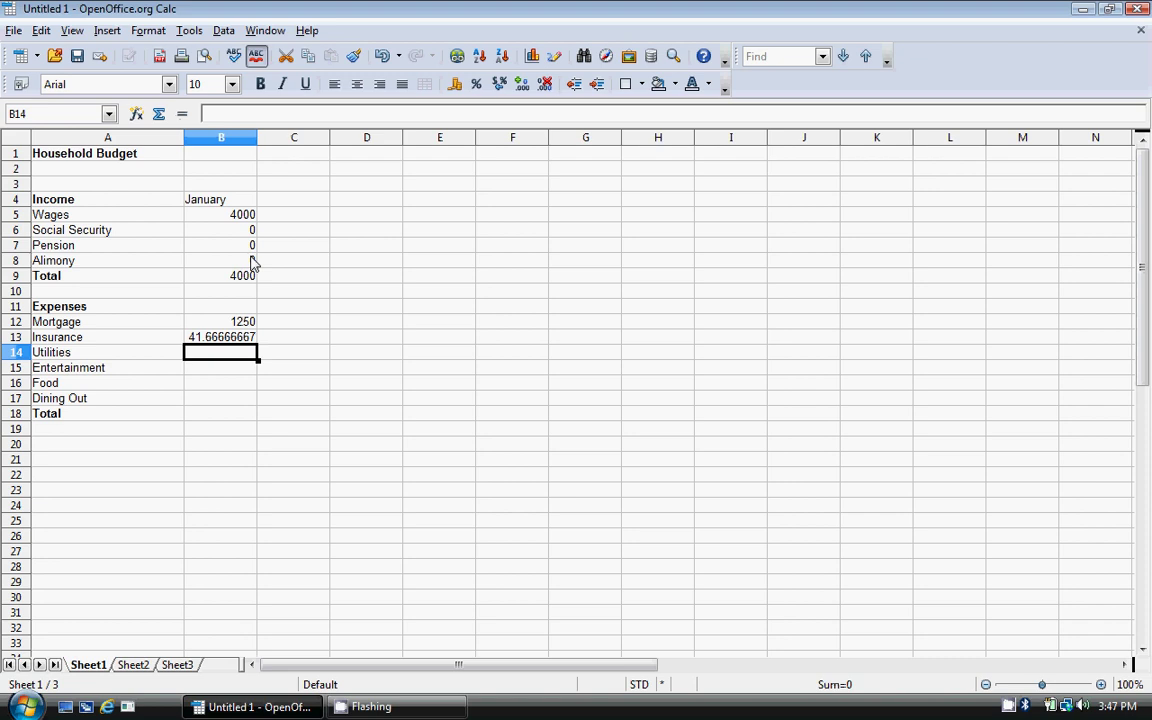
Step: Enter the remaining January expenses in B14 through B17: Utilities 250, Entertainment 400, Food 300 and Dining Out 600
{"action": "type", "text": "250"}
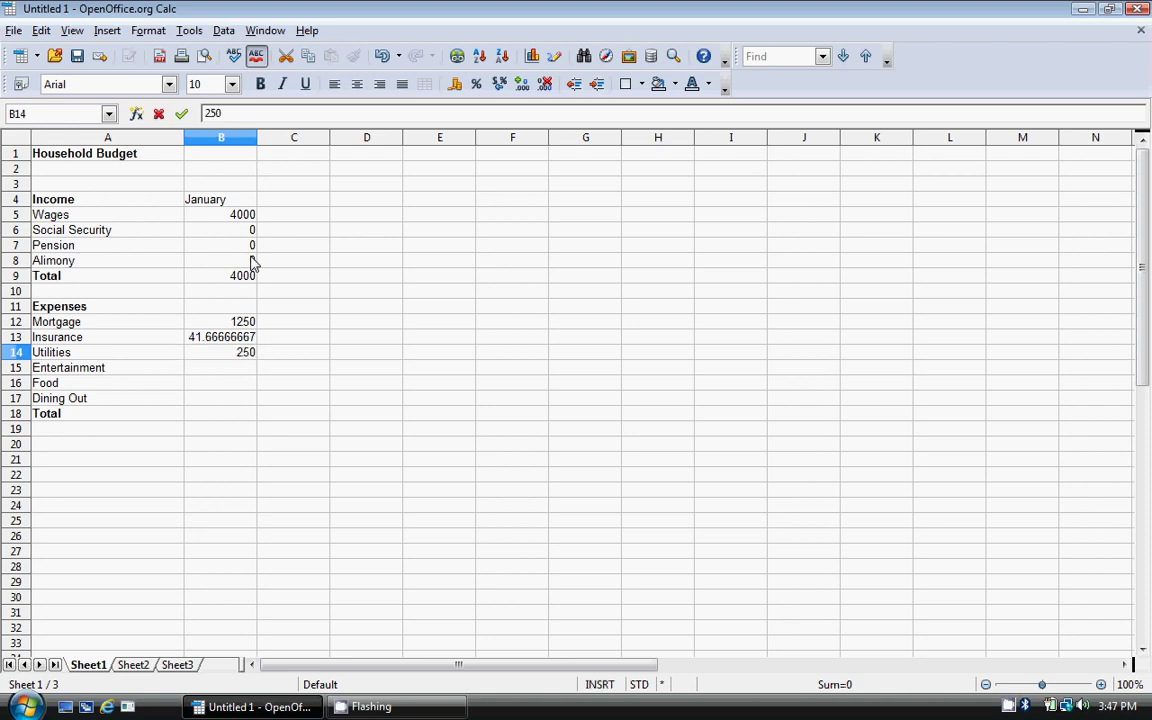
{"action": "key", "text": "Return"}
{"action": "type", "text": "400"}
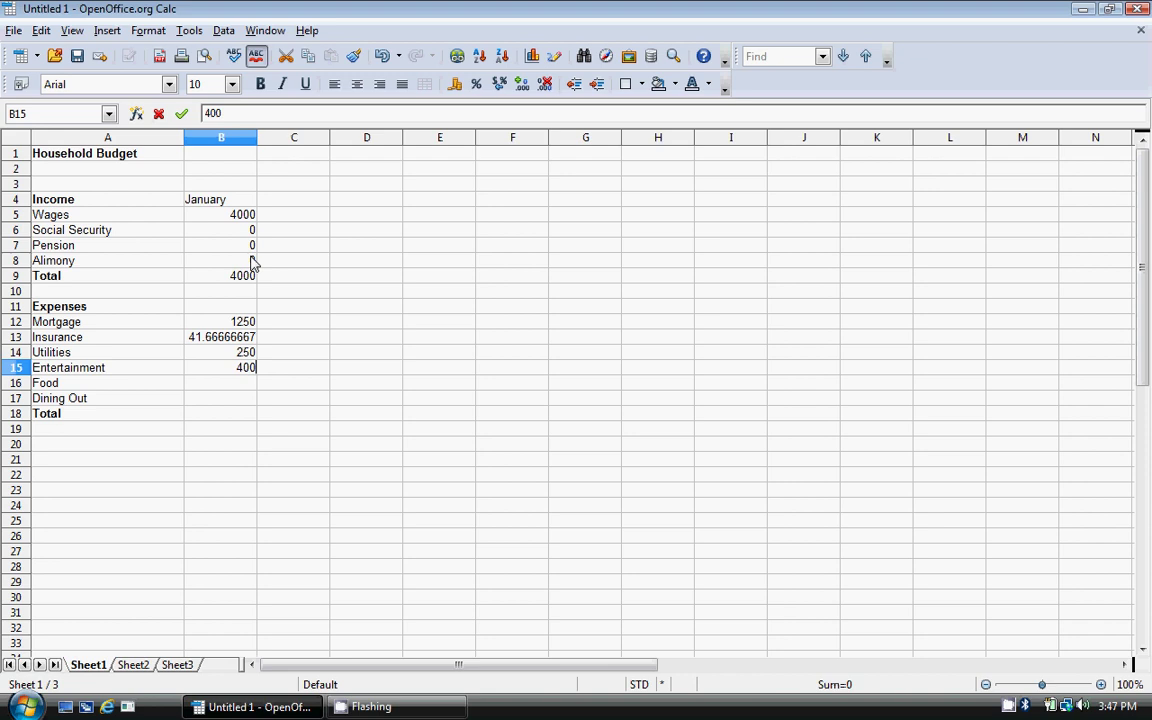
{"action": "key", "text": "Return"}
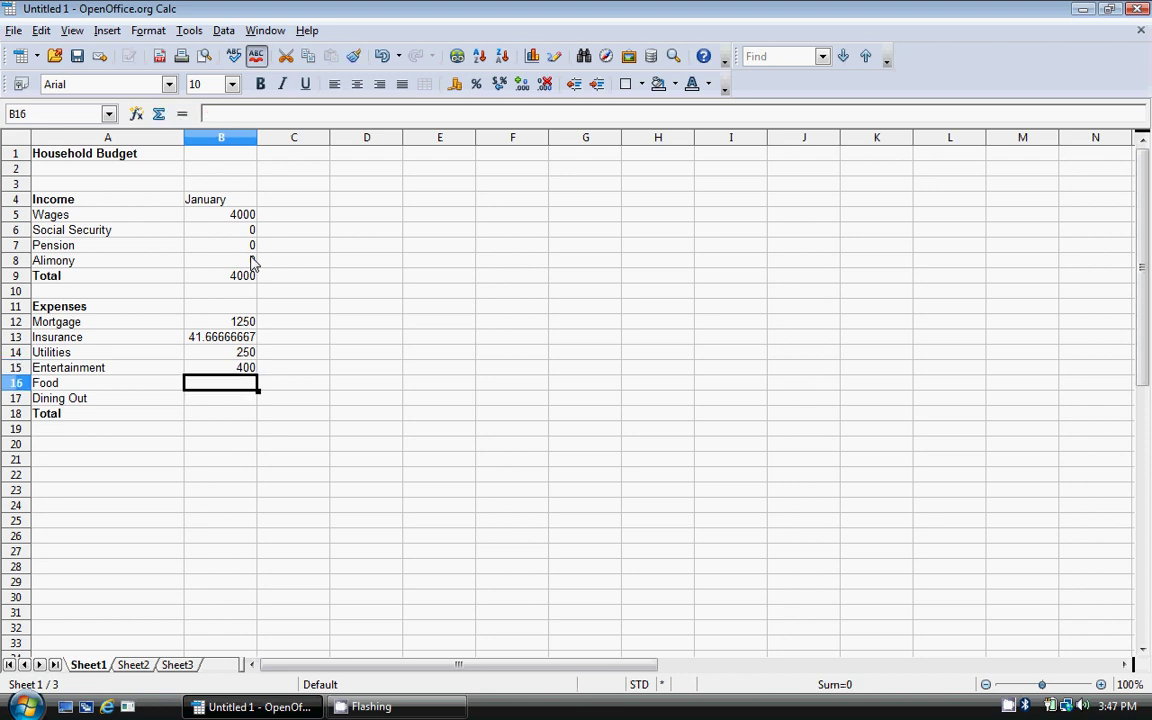
{"action": "type", "text": "300"}
{"action": "key", "text": "Return"}
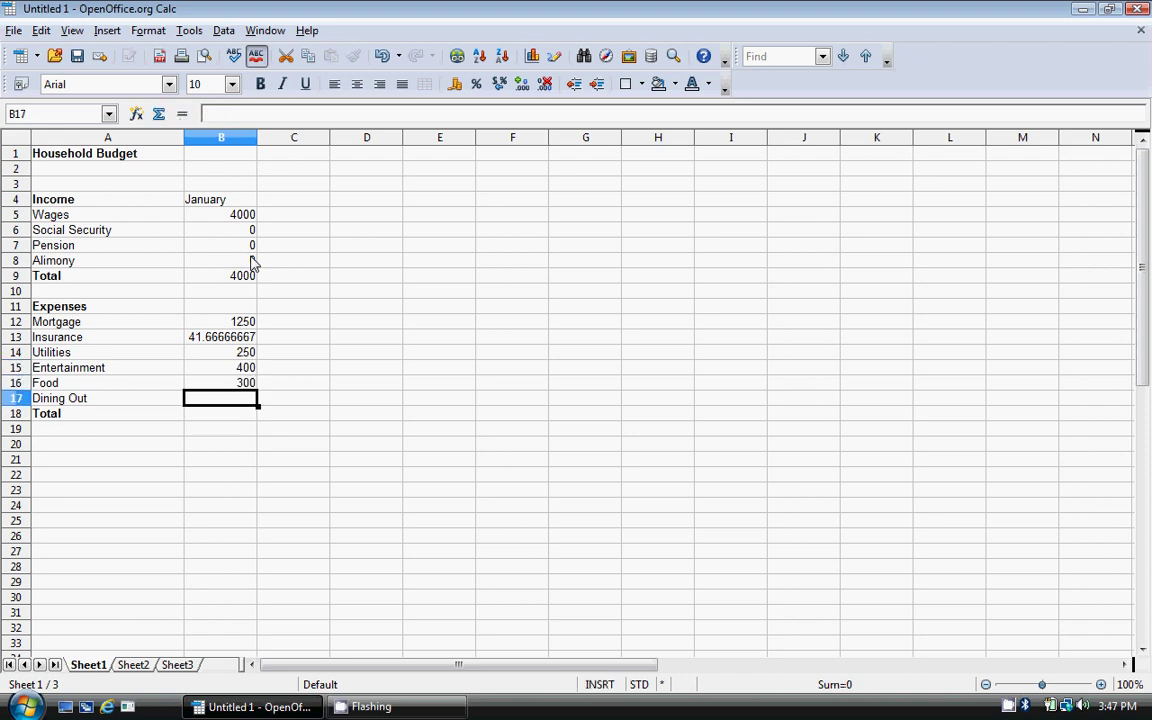
{"action": "type", "text": "600"}
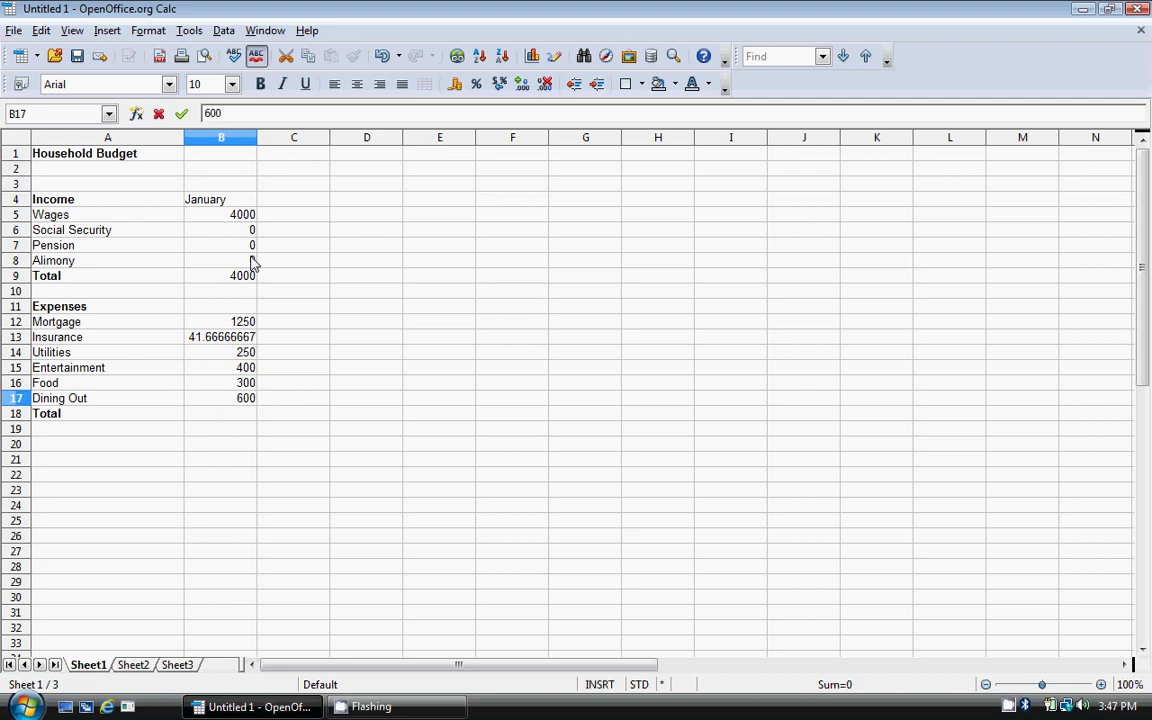
{"action": "key", "text": "Return"}
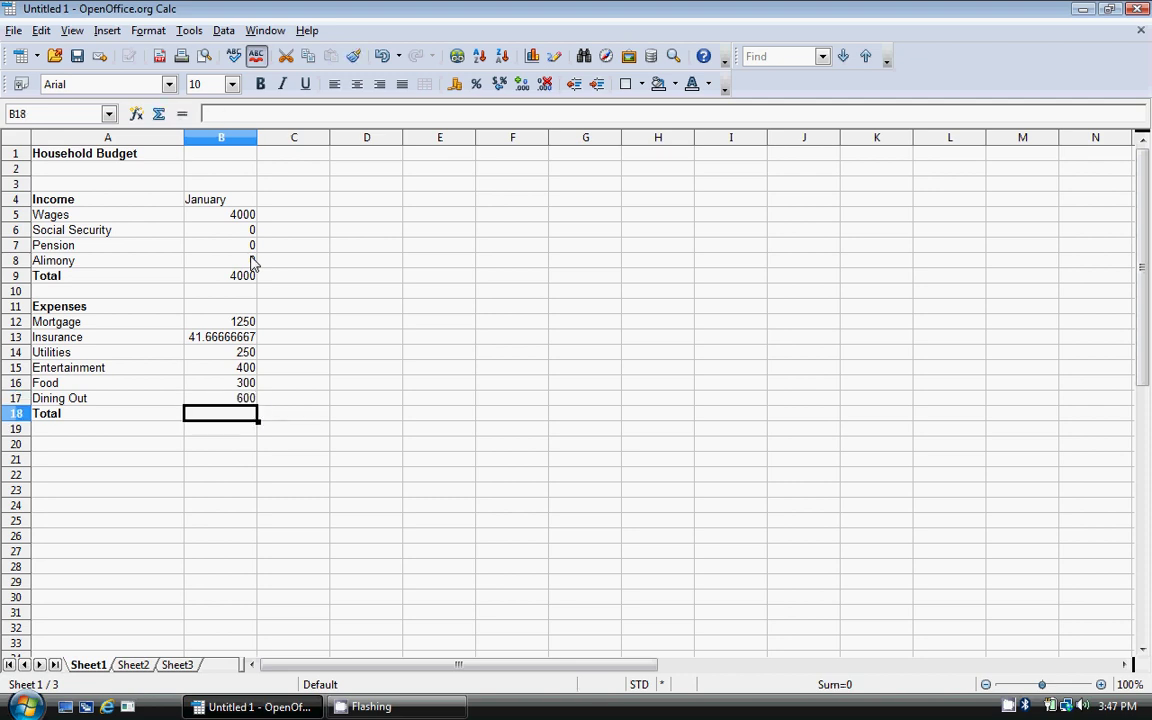
Step: Total the January expenses in cell B18 with a SUM formula over B12:B17
{"action": "type", "text": "=sum("}
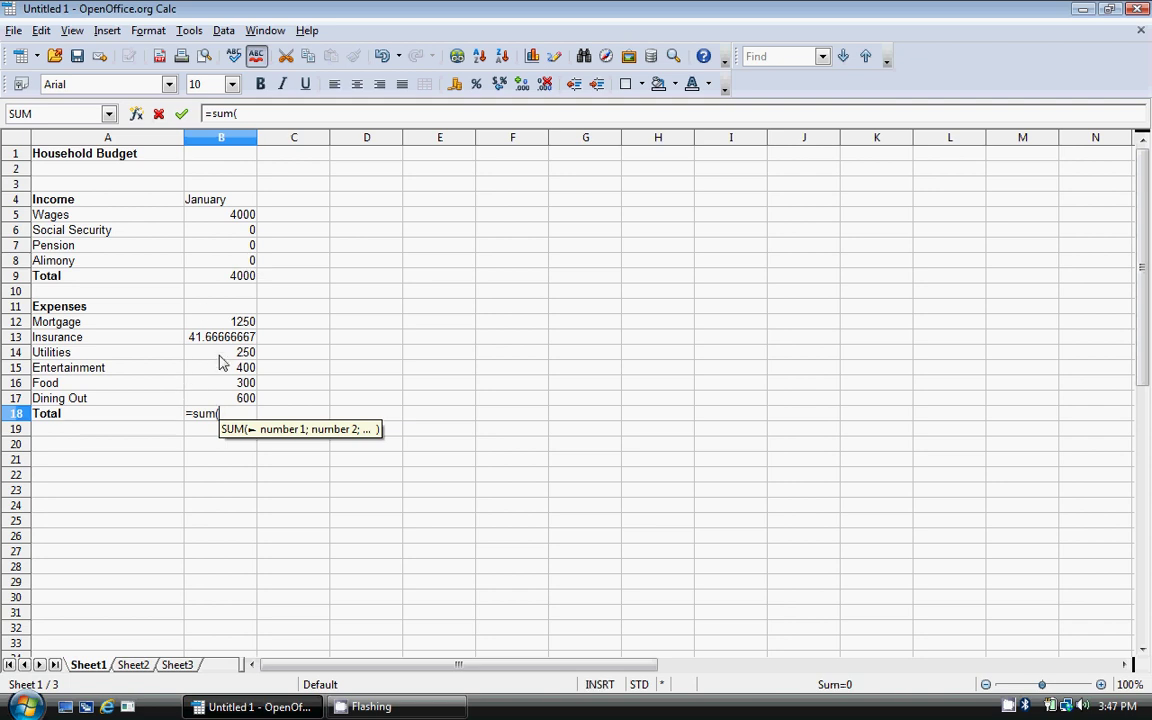
{"action": "left_click_drag", "start_coordinate": [248, 325], "coordinate": [249, 399]}
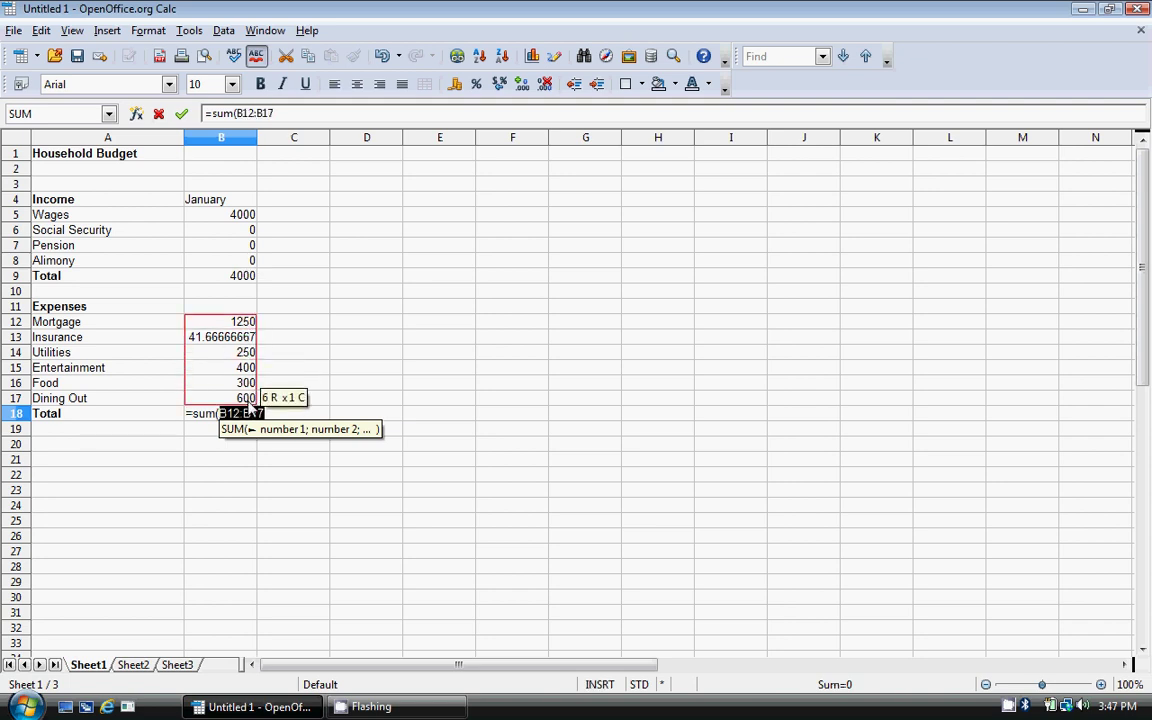
{"action": "key", "text": "Return"}
Step: Format the January amounts in B5:B18 as currency with no decimal places
{"action": "left_click", "coordinate": [250, 413]}
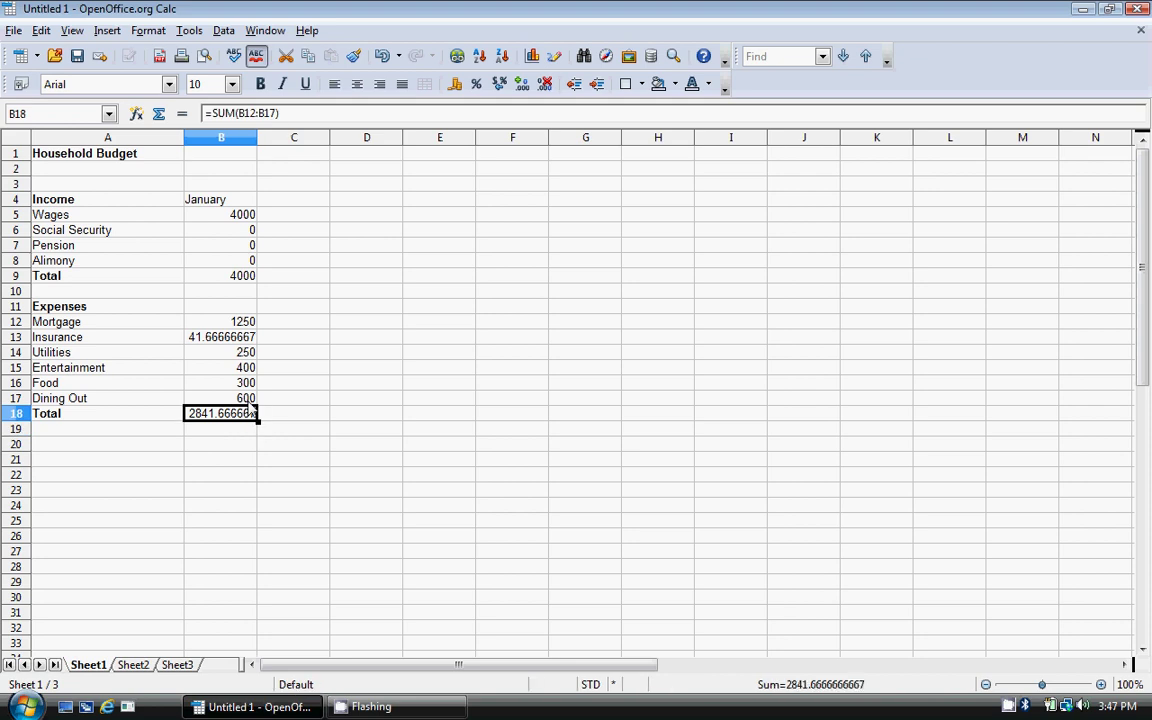
{"action": "key", "text": "shift+Up"}
{"action": "key", "text": "shift+Up"}
{"action": "key", "text": "shift+Up"}
{"action": "key", "text": "shift+Up"}
{"action": "key", "text": "shift+Up"}
{"action": "key", "text": "shift+Up"}
{"action": "key", "text": "shift+Up"}
{"action": "key", "text": "shift+Up"}
{"action": "key", "text": "shift+Up"}
{"action": "key", "text": "shift+Up"}
{"action": "key", "text": "shift+Up"}
{"action": "key", "text": "shift+Up"}
{"action": "key", "text": "shift+Up"}
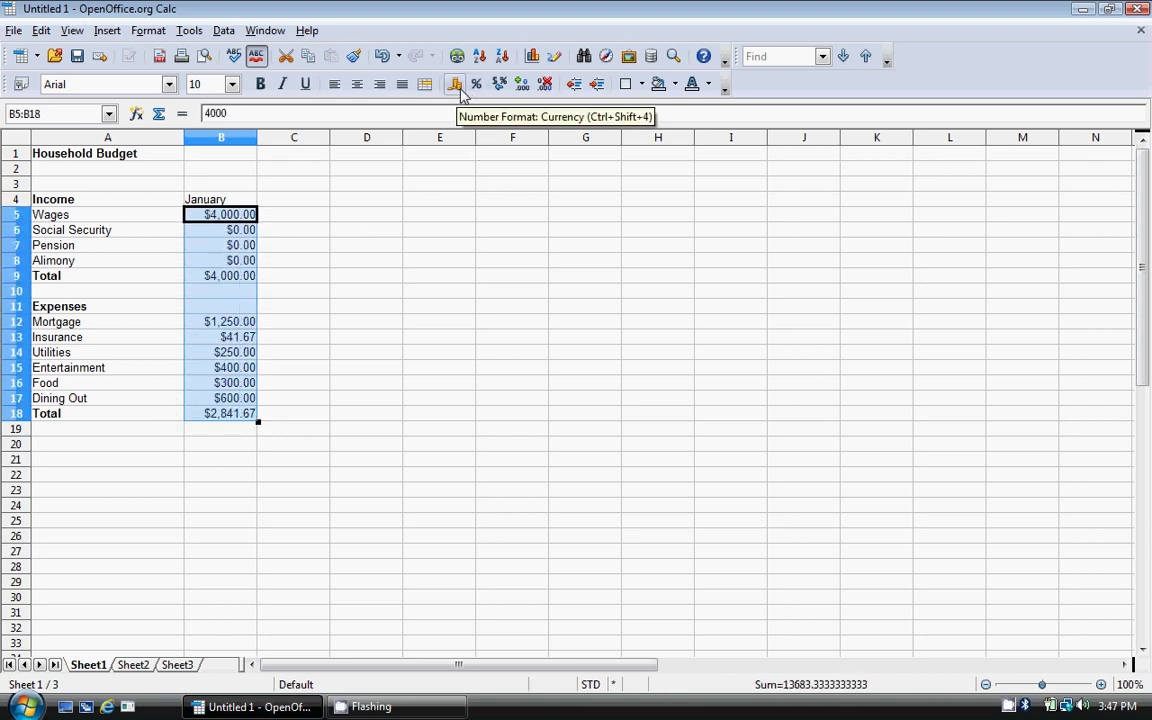
{"action": "left_click", "coordinate": [545, 84]}
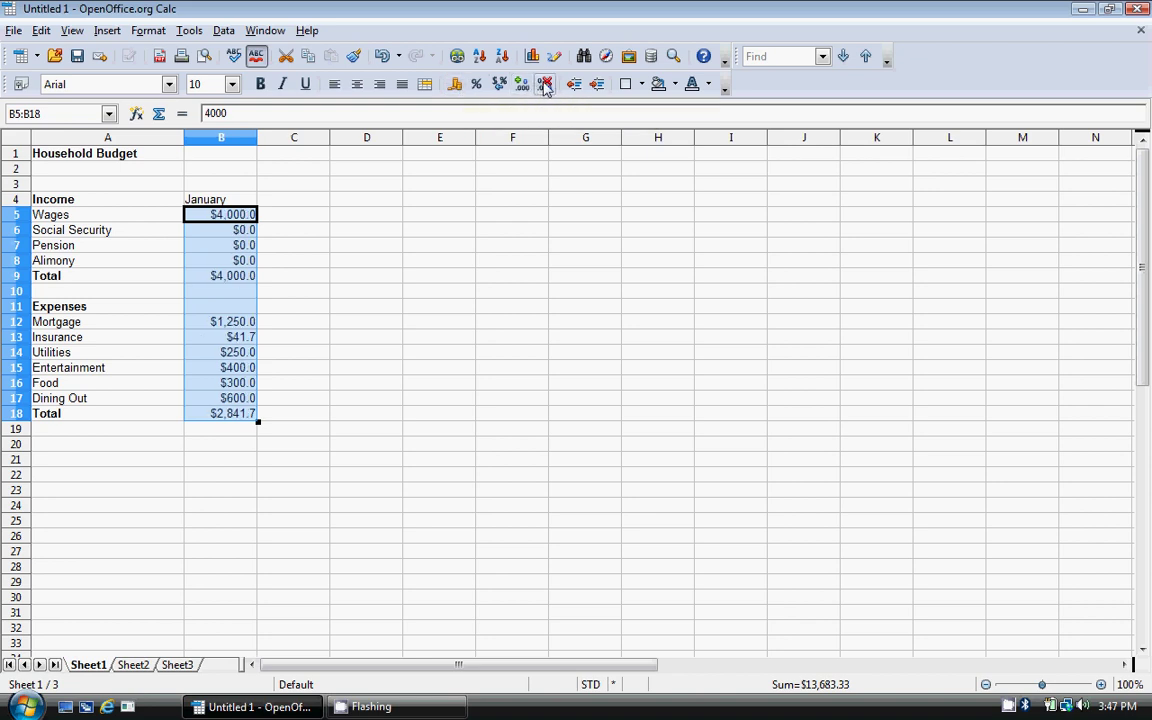
{"action": "left_click", "coordinate": [545, 84]}
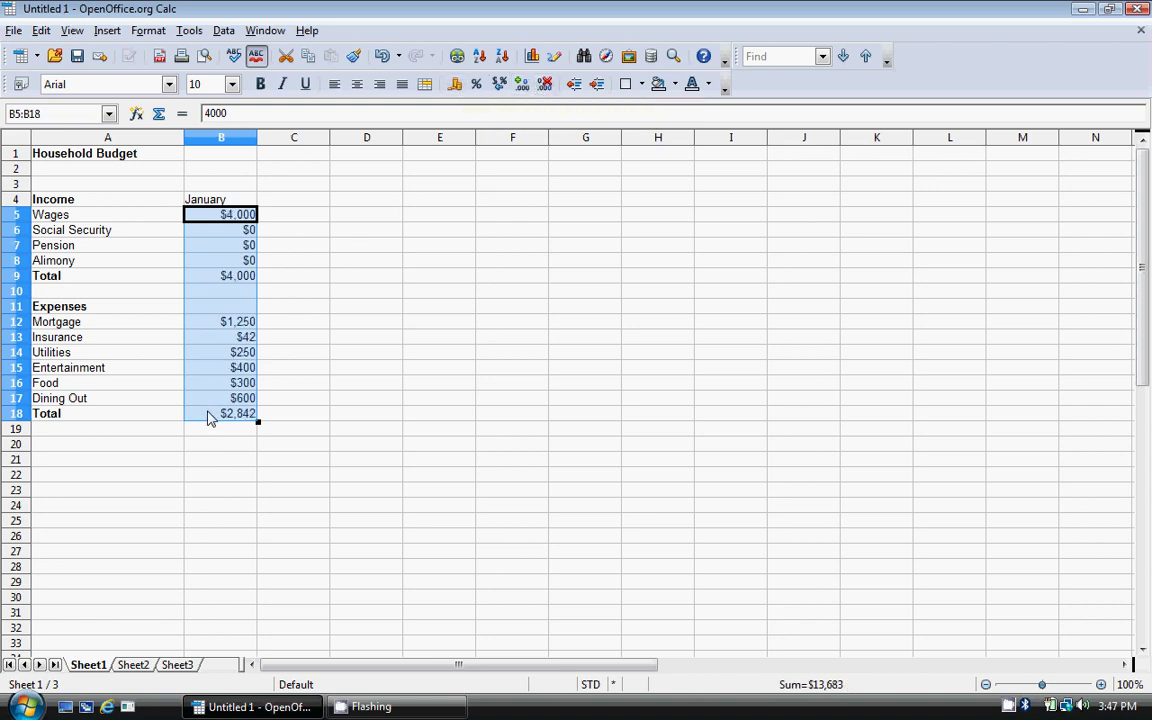
Step: Enter the label Budget Surplus (Deficit) in cell A20, below the Expenses section
{"action": "left_click", "coordinate": [210, 415]}
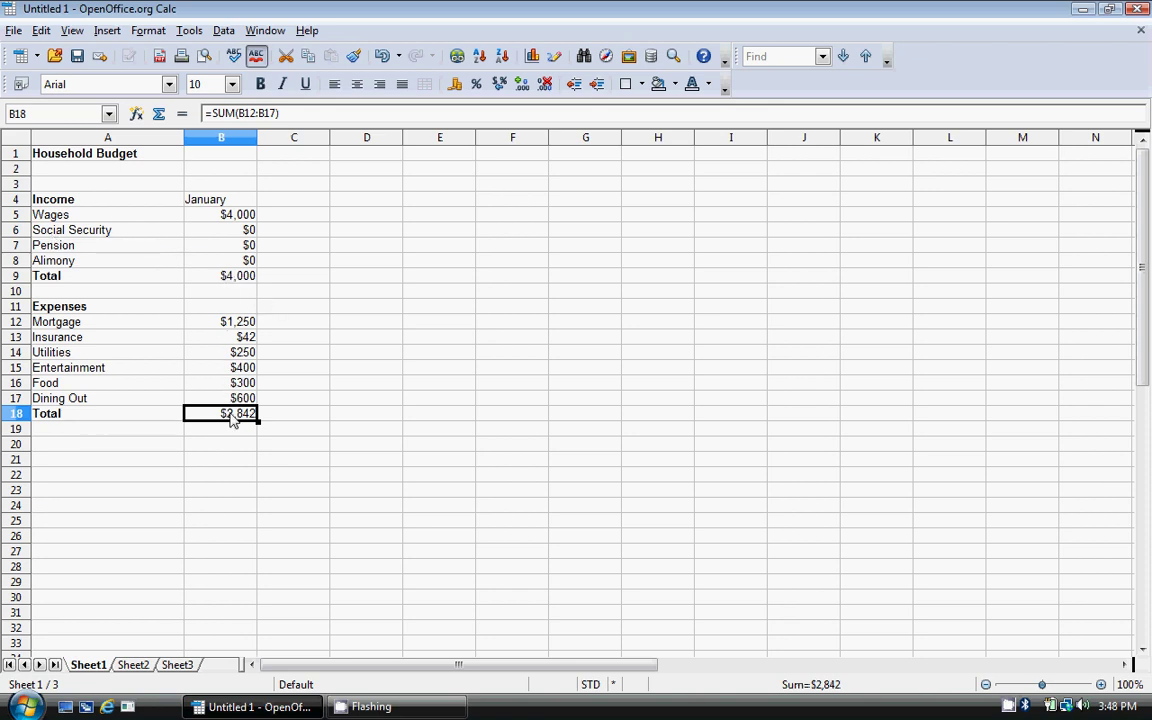
{"action": "left_click", "coordinate": [90, 447]}
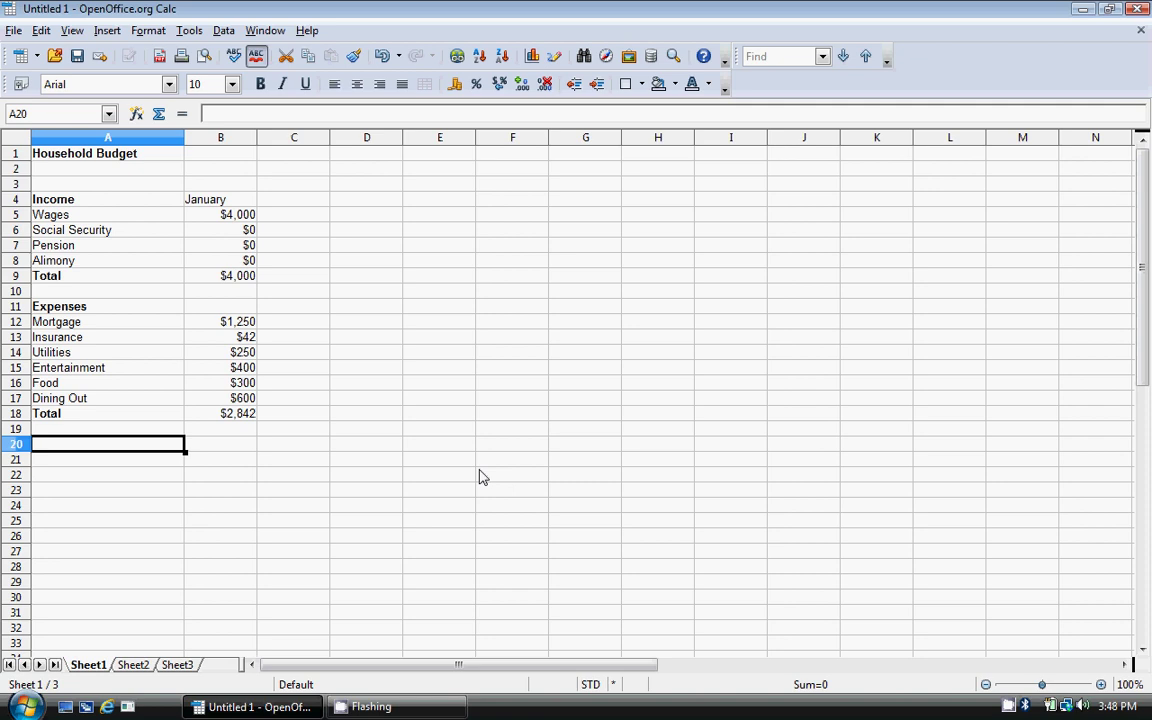
{"action": "type", "text": "Budget Sru"}
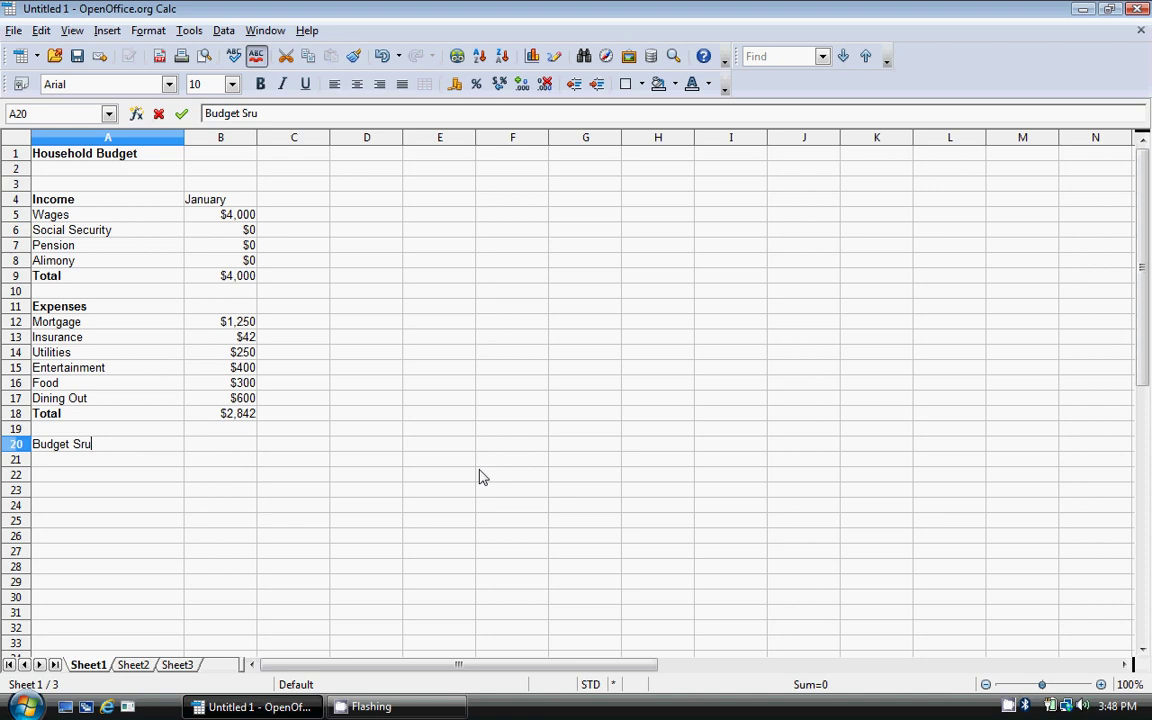
{"action": "key", "text": "BackSpace"}
{"action": "key", "text": "BackSpace"}
{"action": "type", "text": "urplus "}
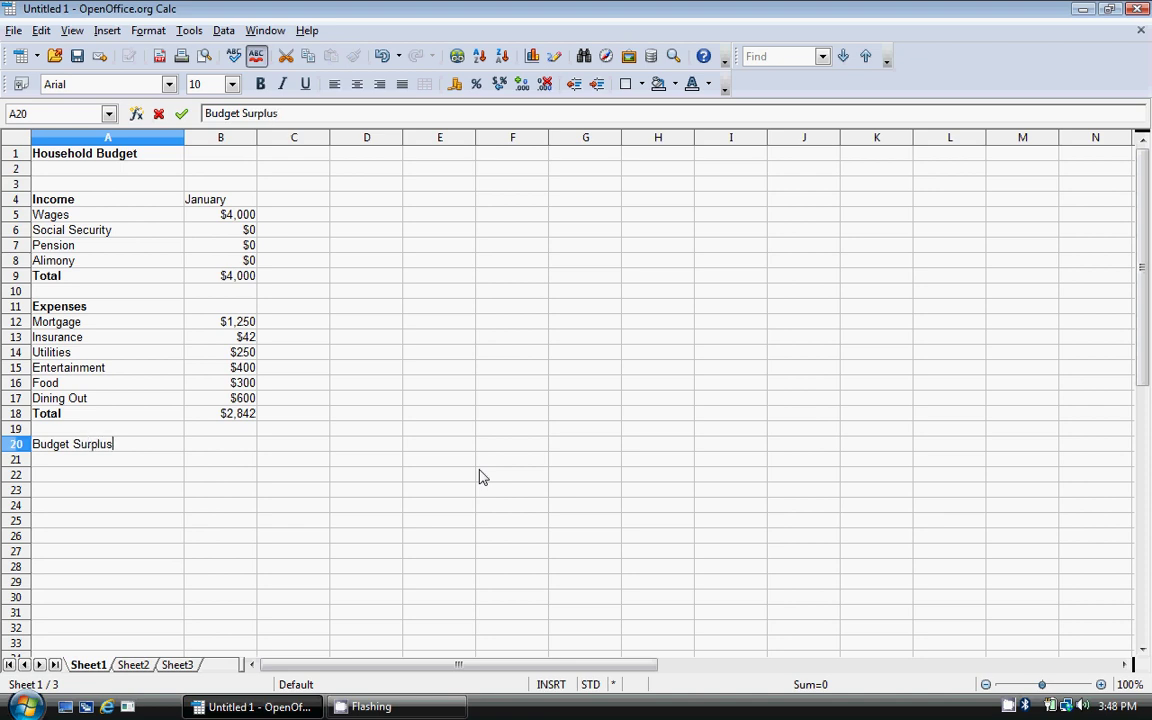
{"action": "type", "text": "(Deficit"}
{"action": "key", "text": "Return"}
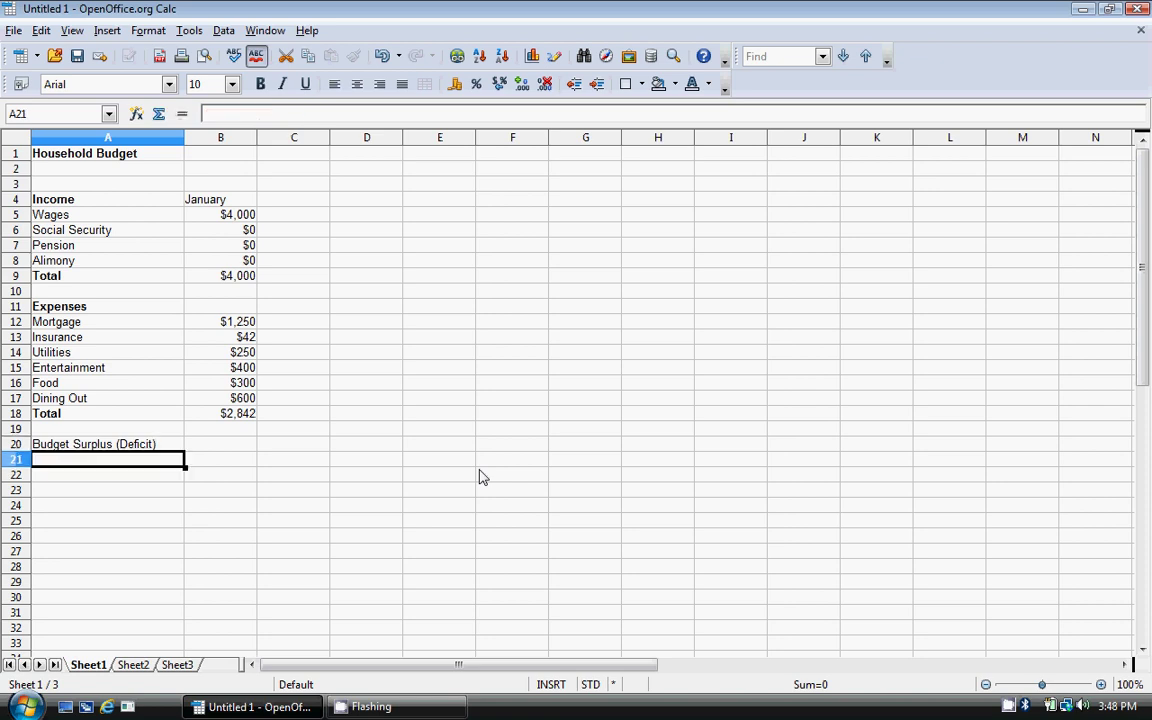
Step: Calculate the January budget surplus in cell B20 with the formula =B9-B18
{"action": "key", "text": "Up"}
{"action": "key", "text": "Right"}
{"action": "type", "text": "="}
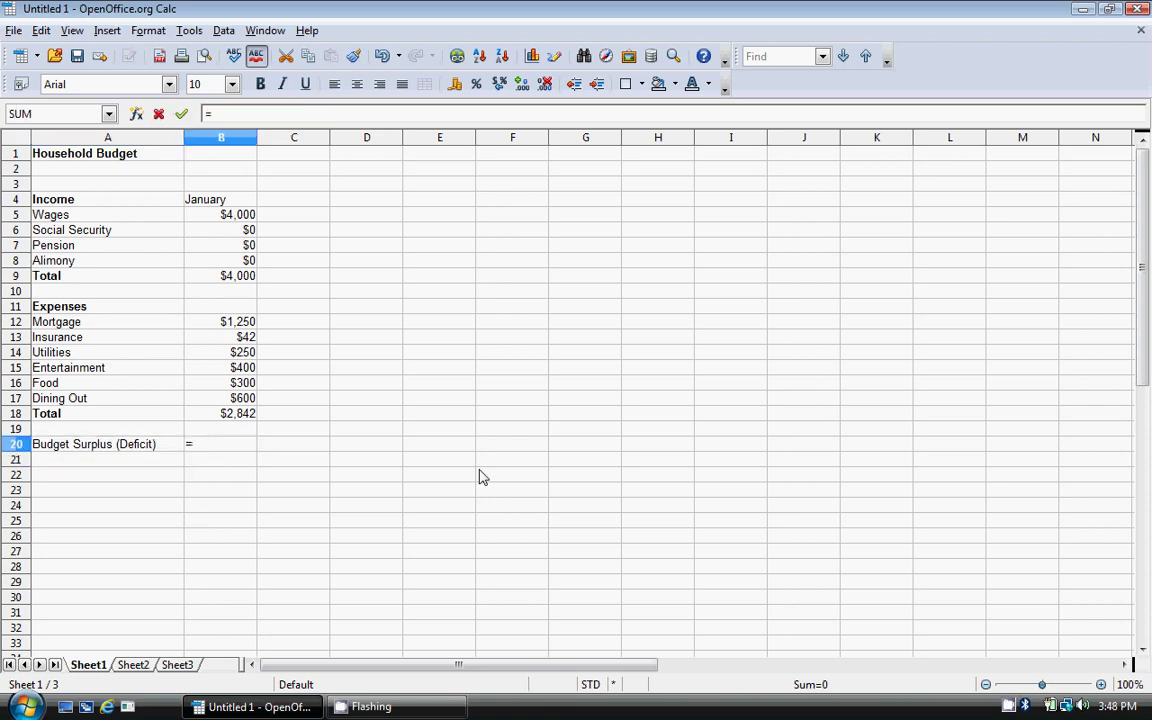
{"action": "left_click", "coordinate": [252, 280]}
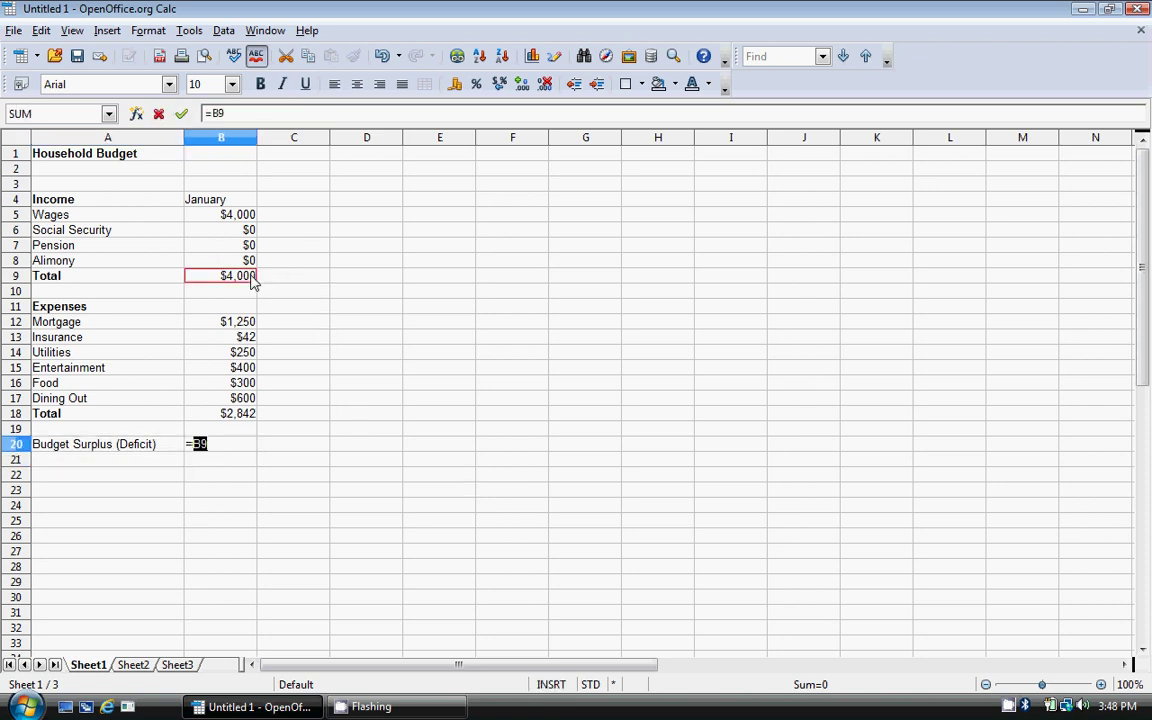
{"action": "type", "text": "-"}
{"action": "left_click", "coordinate": [217, 416]}
{"action": "key", "text": "Return"}
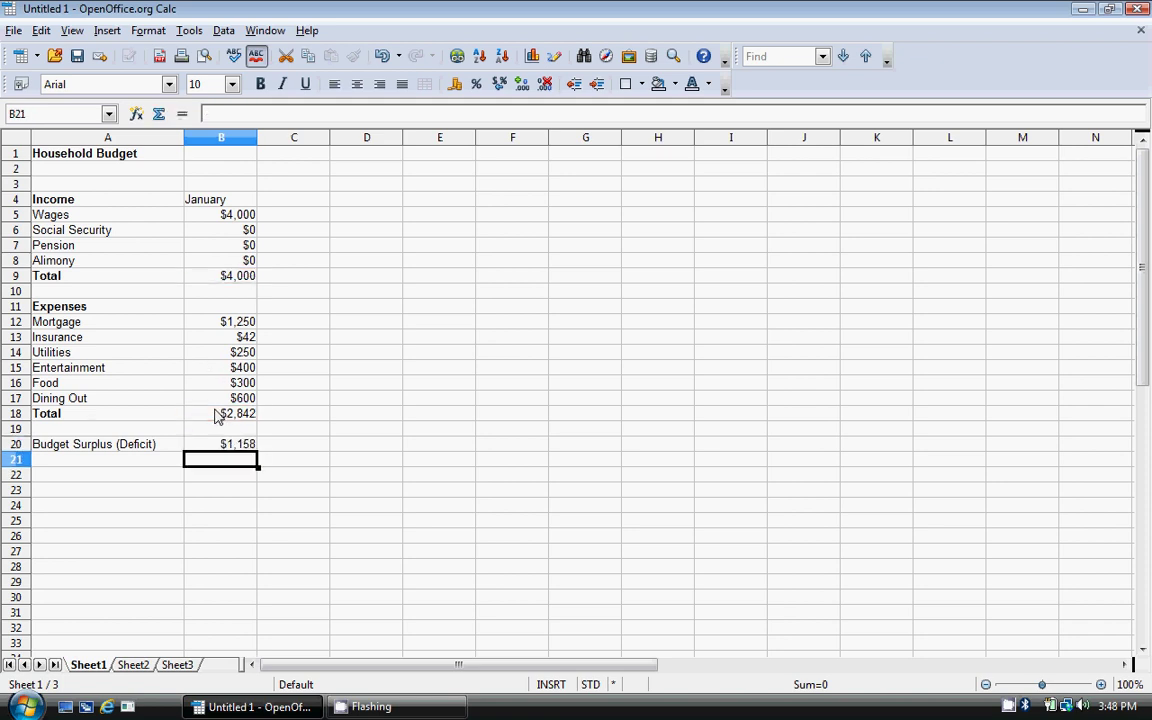
{"action": "key", "text": "Up"}
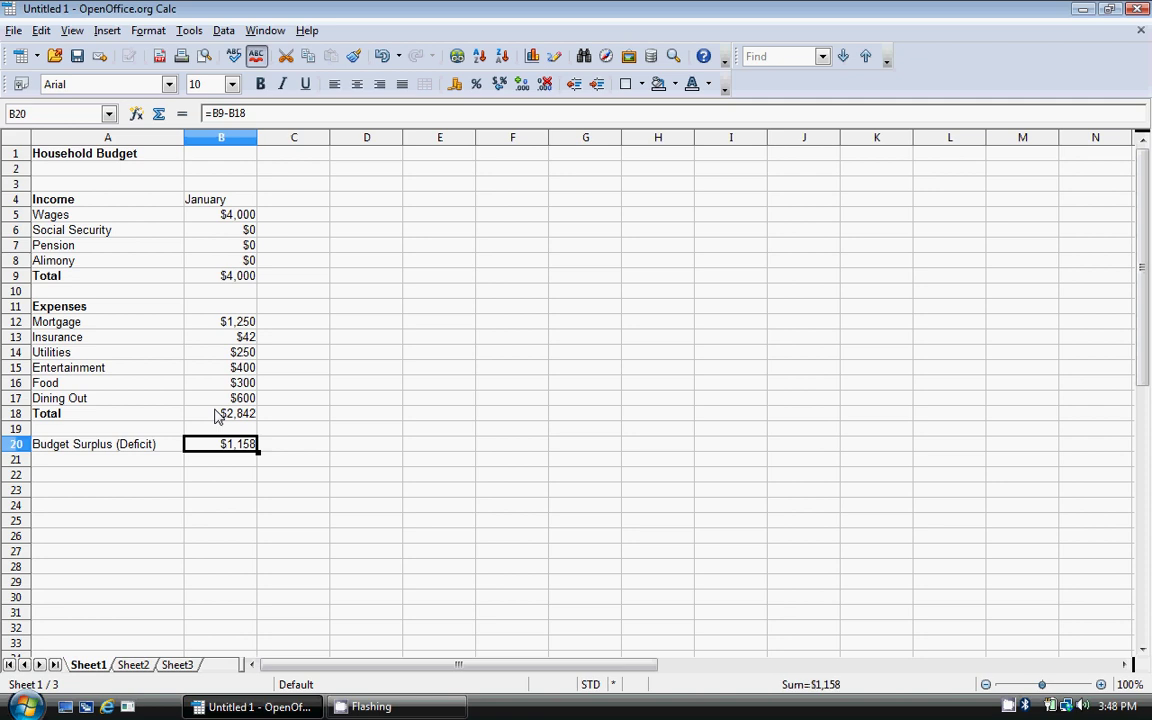
{"action": "key", "text": "Return"}
{"action": "key", "text": "Up"}
{"action": "key", "text": "Up"}
{"action": "key", "text": "Up"}
{"action": "key", "text": "Up"}
{"action": "key", "text": "Down"}
{"action": "key", "text": "Down"}
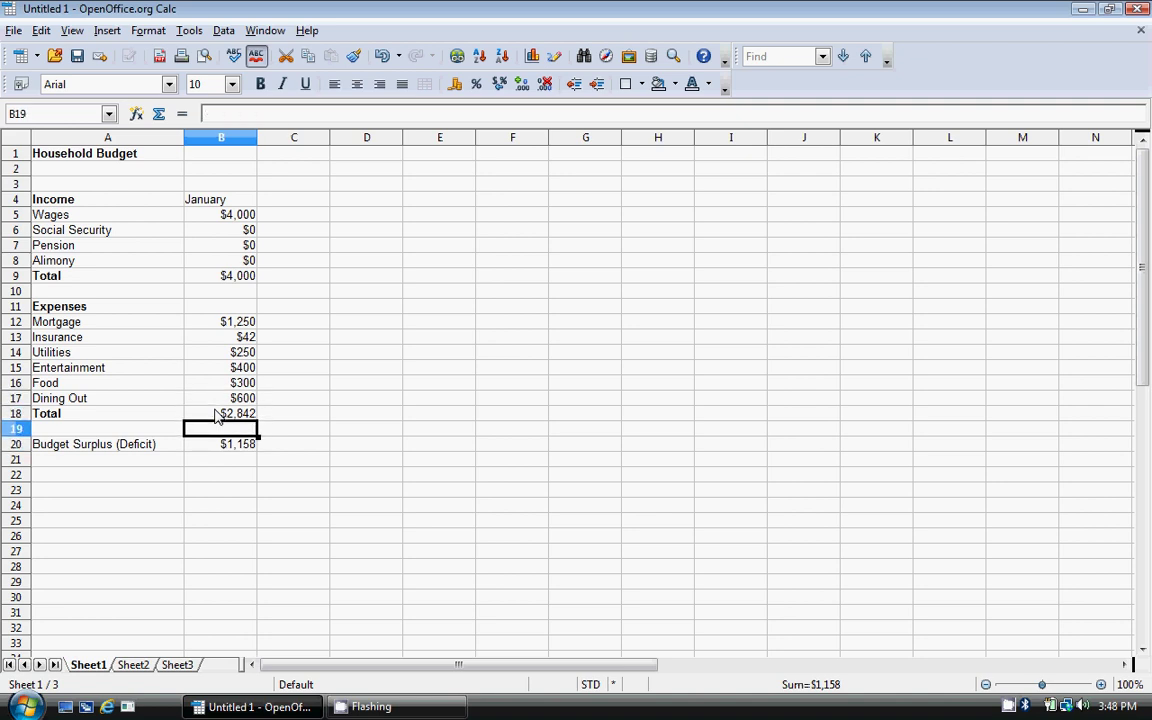
{"action": "key", "text": "Down"}
{"action": "key", "text": "Right"}
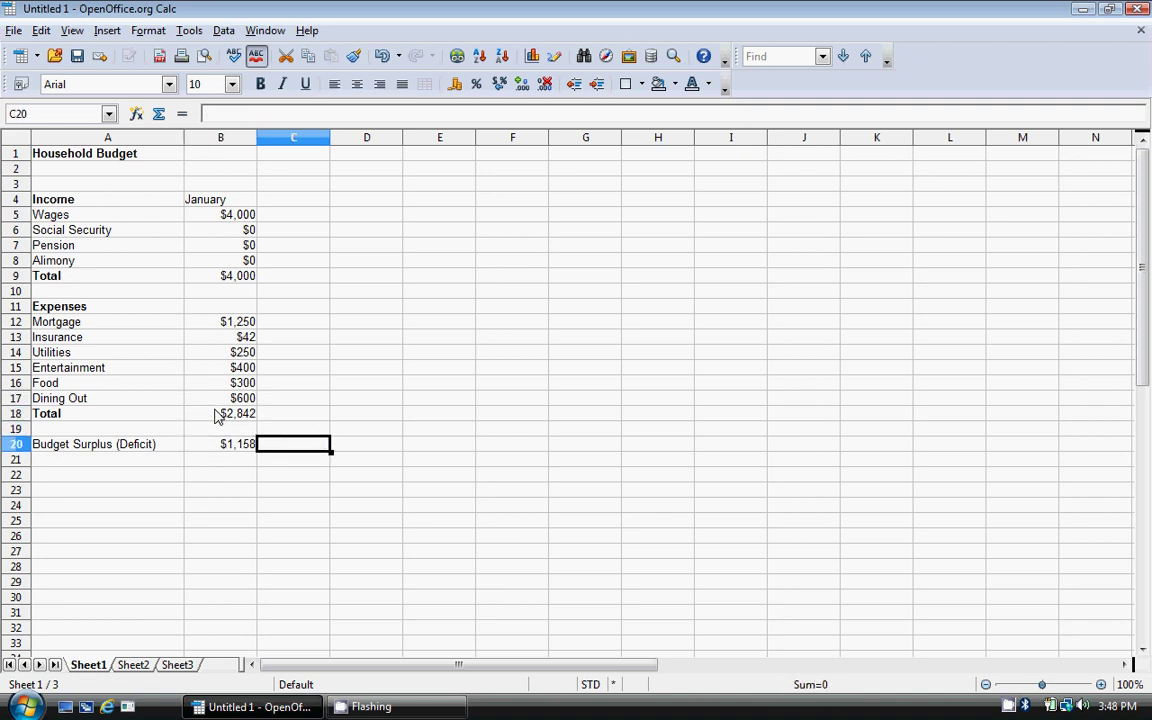
{"action": "key", "text": "Left"}
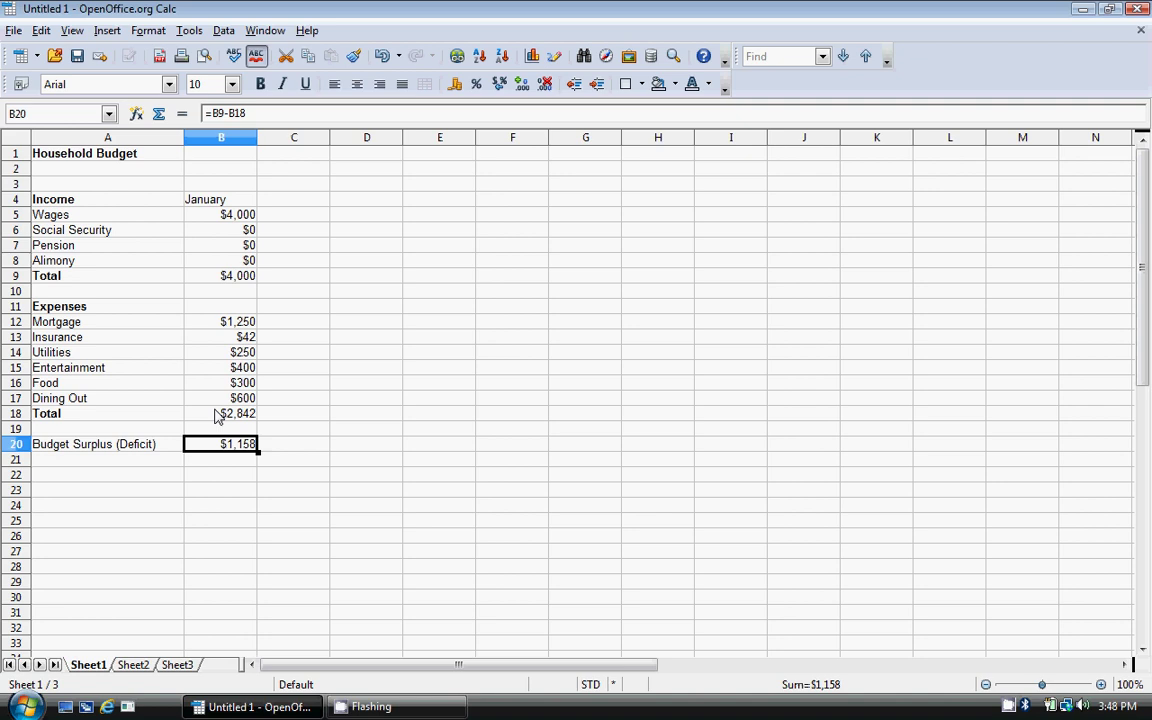
Step: Right-align the January heading in cell B4
{"action": "key", "text": "Up"}
{"action": "key", "text": "Right"}
{"action": "key", "text": "Up"}
{"action": "key", "text": "Up"}
{"action": "key", "text": "Up"}
{"action": "key", "text": "Up"}
{"action": "key", "text": "Up"}
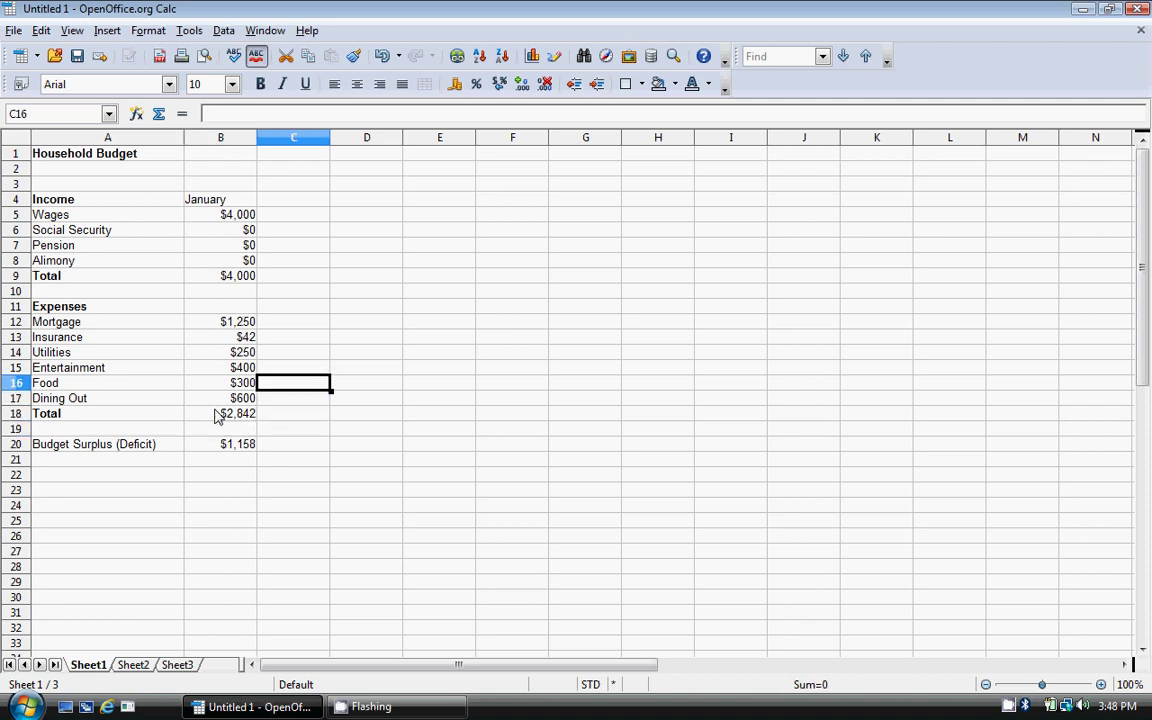
{"action": "key", "text": "Up"}
{"action": "key", "text": "Up"}
{"action": "key", "text": "Up"}
{"action": "key", "text": "Up"}
{"action": "key", "text": "Up"}
{"action": "key", "text": "Up"}
{"action": "key", "text": "Up"}
{"action": "key", "text": "Up"}
{"action": "key", "text": "Up"}
{"action": "key", "text": "Up"}
{"action": "key", "text": "Left"}
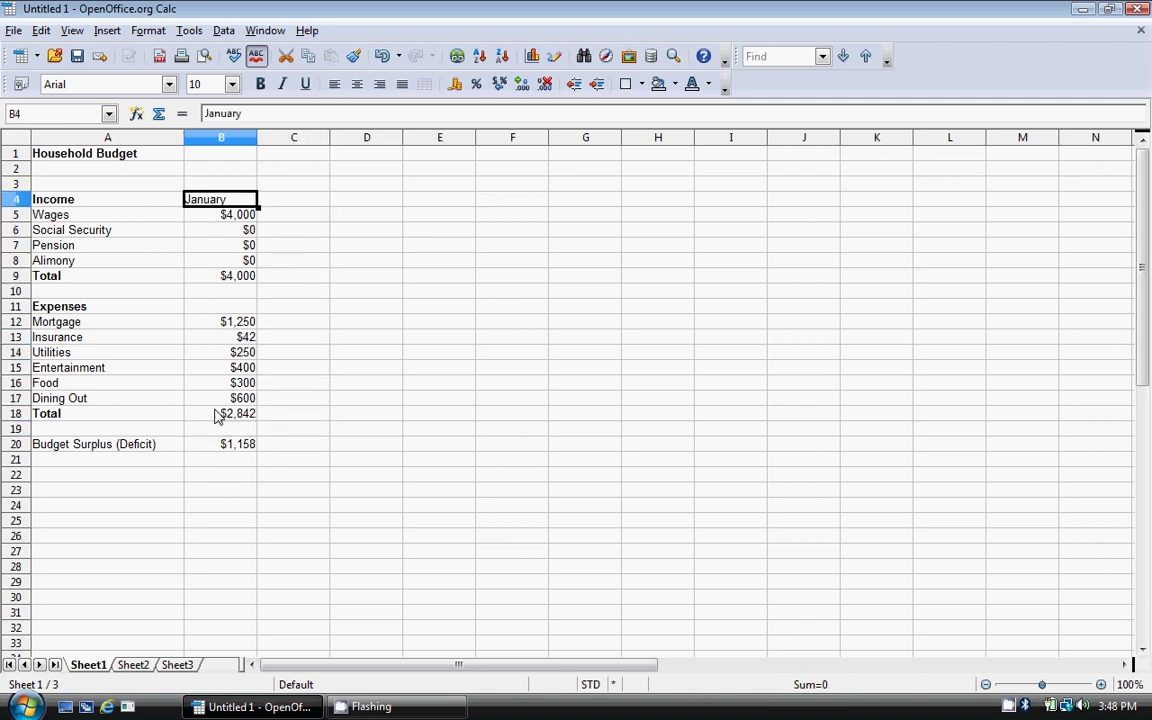
{"action": "left_click", "coordinate": [379, 84]}
{"action": "left_click", "coordinate": [205, 152]}
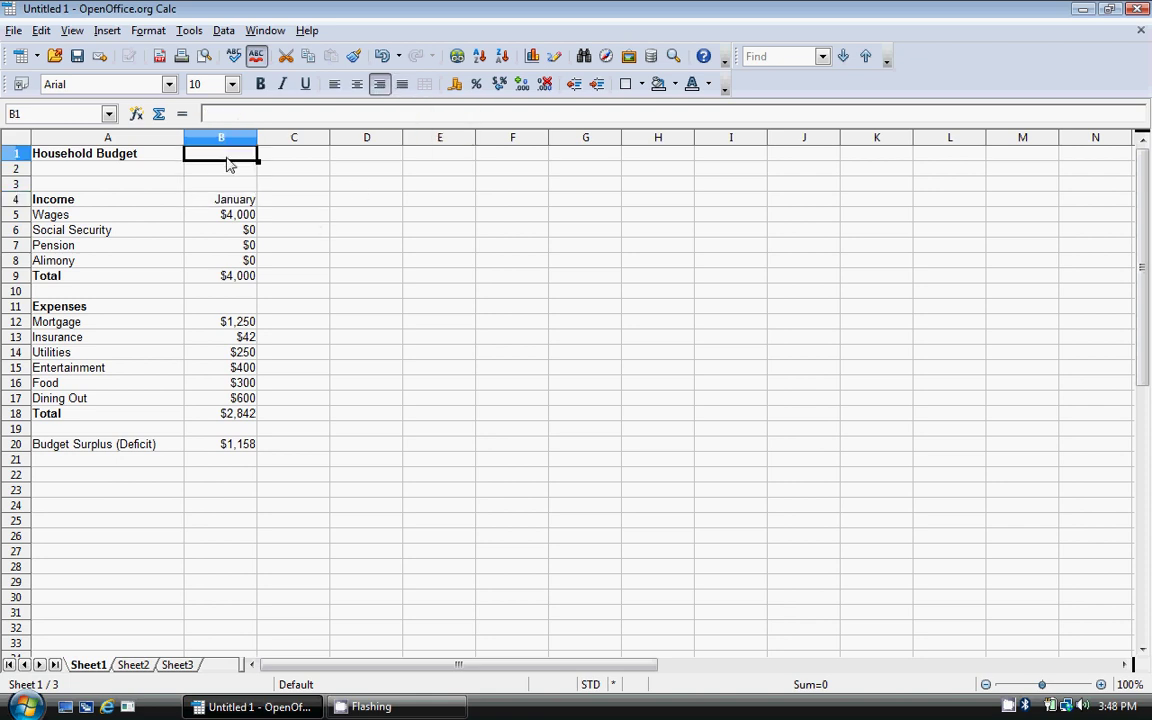
{"action": "left_click", "coordinate": [226, 196]}
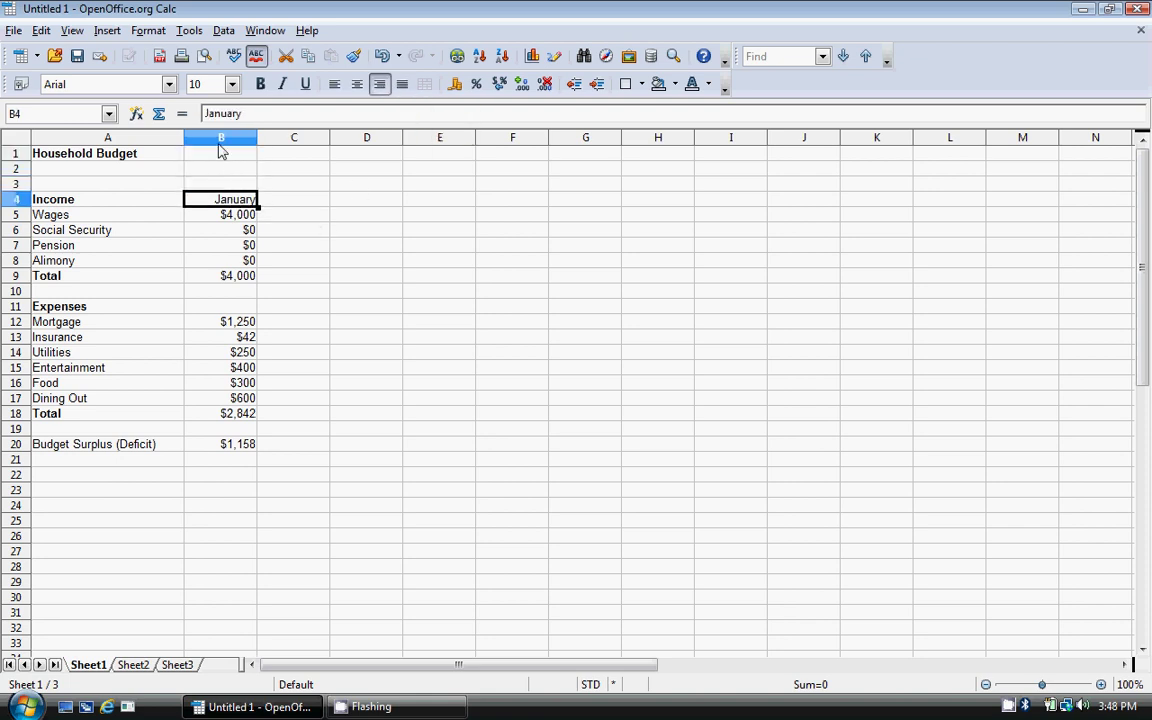
Step: Copy the whole January column B and paste it into column C
{"action": "left_click", "coordinate": [220, 143]}
{"action": "right_click", "coordinate": [220, 148]}
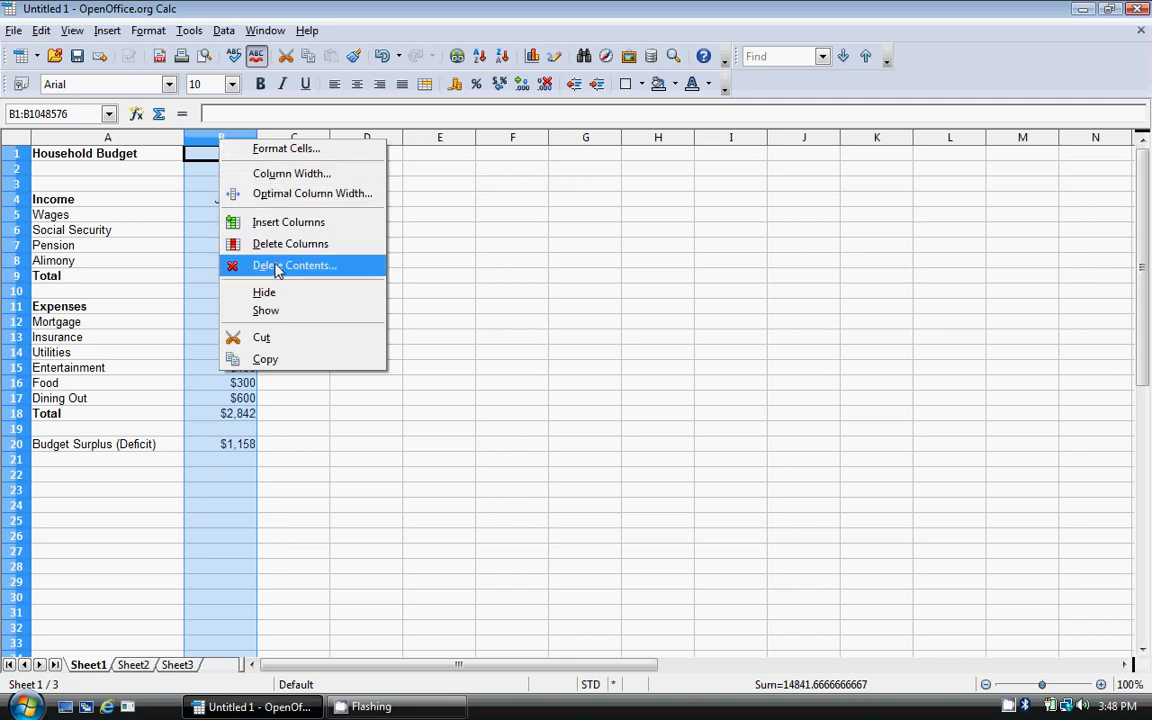
{"action": "left_click", "coordinate": [265, 359]}
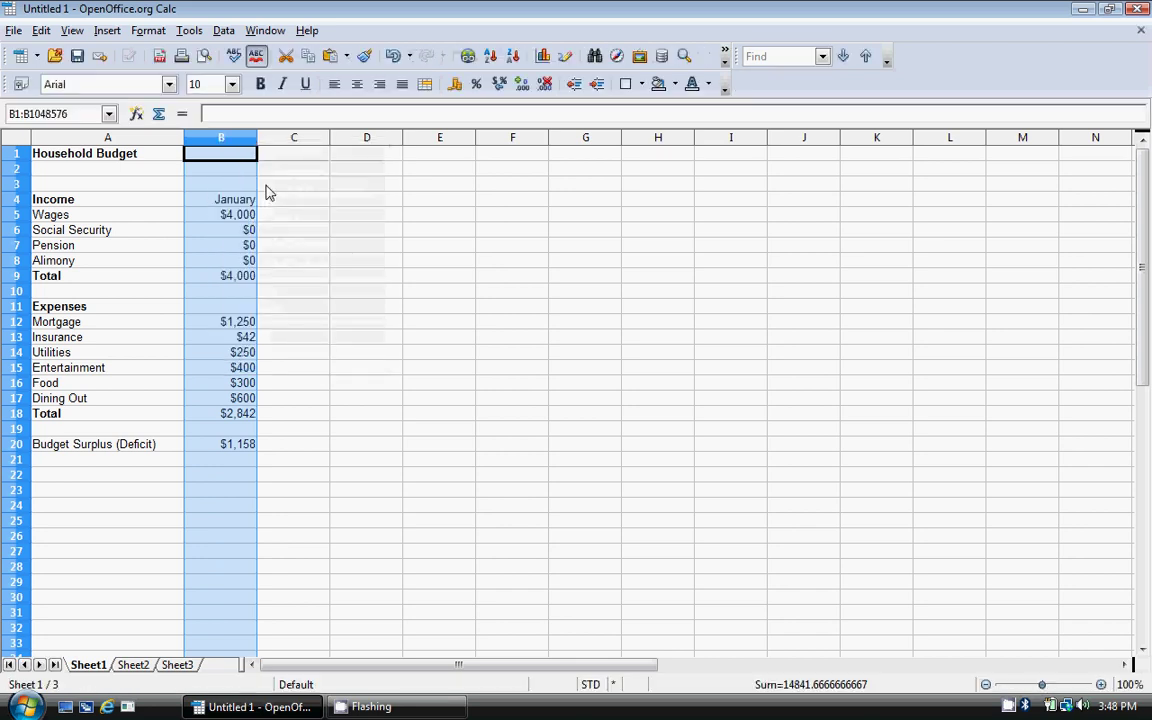
{"action": "right_click", "coordinate": [280, 140]}
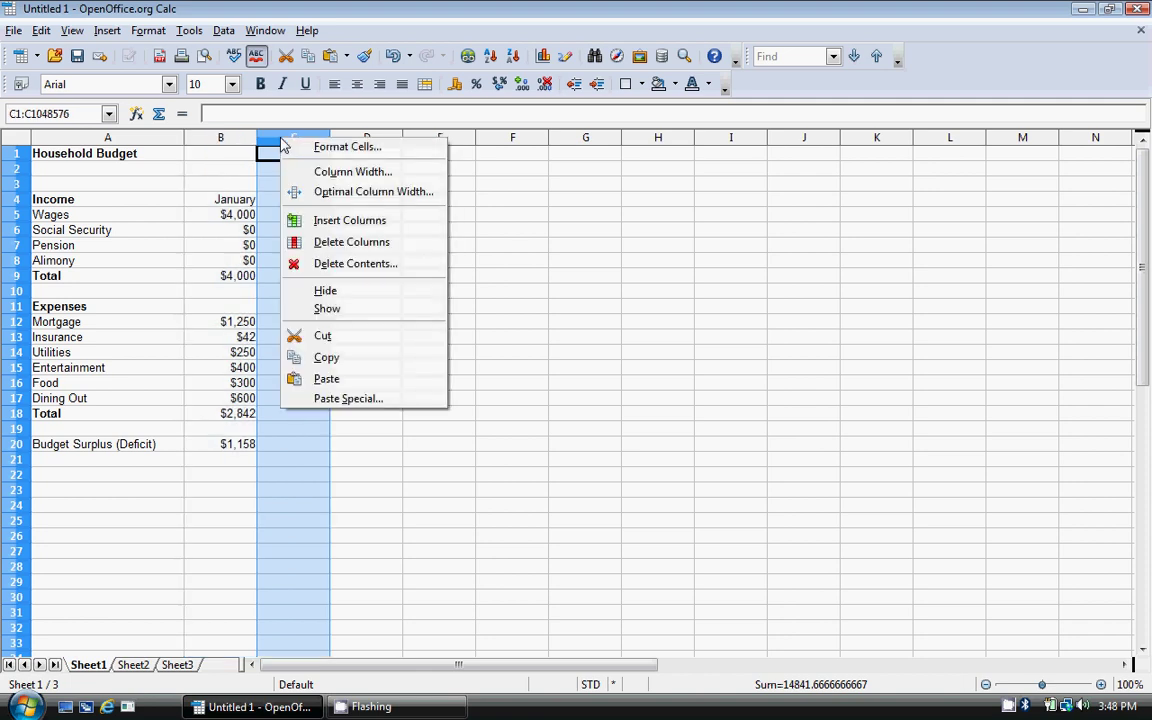
{"action": "left_click", "coordinate": [327, 378]}
Step: Change the heading of the copied column in cell C4 to February
{"action": "left_click", "coordinate": [292, 199]}
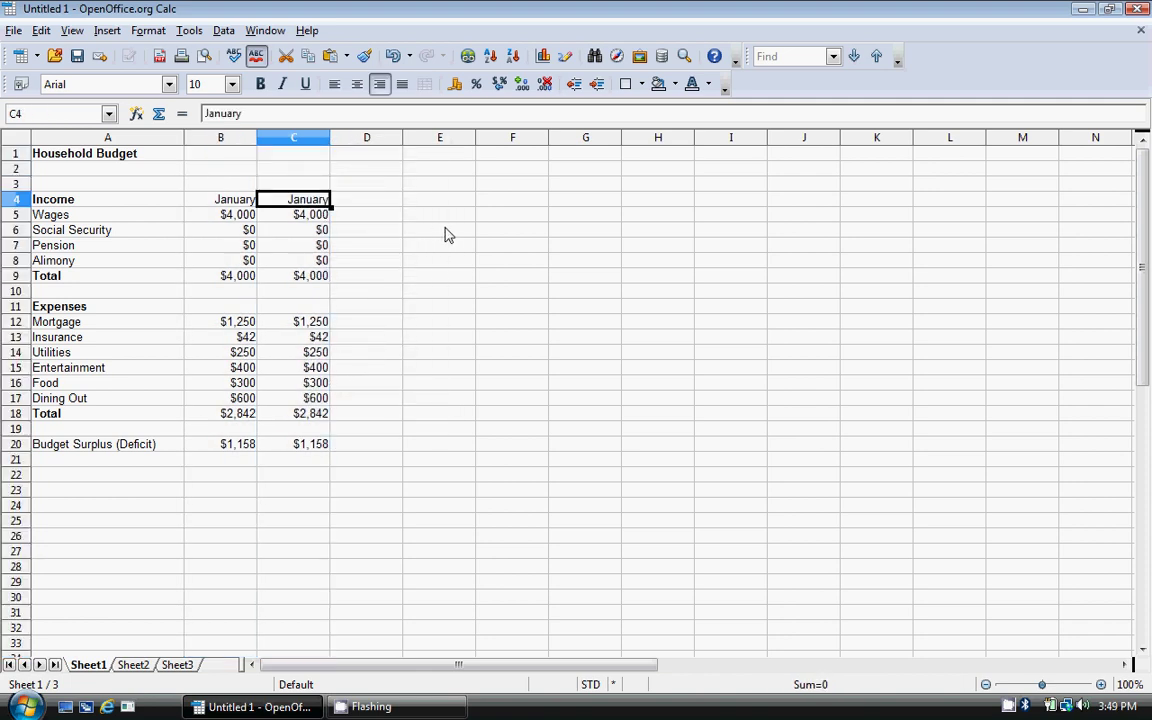
{"action": "type", "text": "February"}
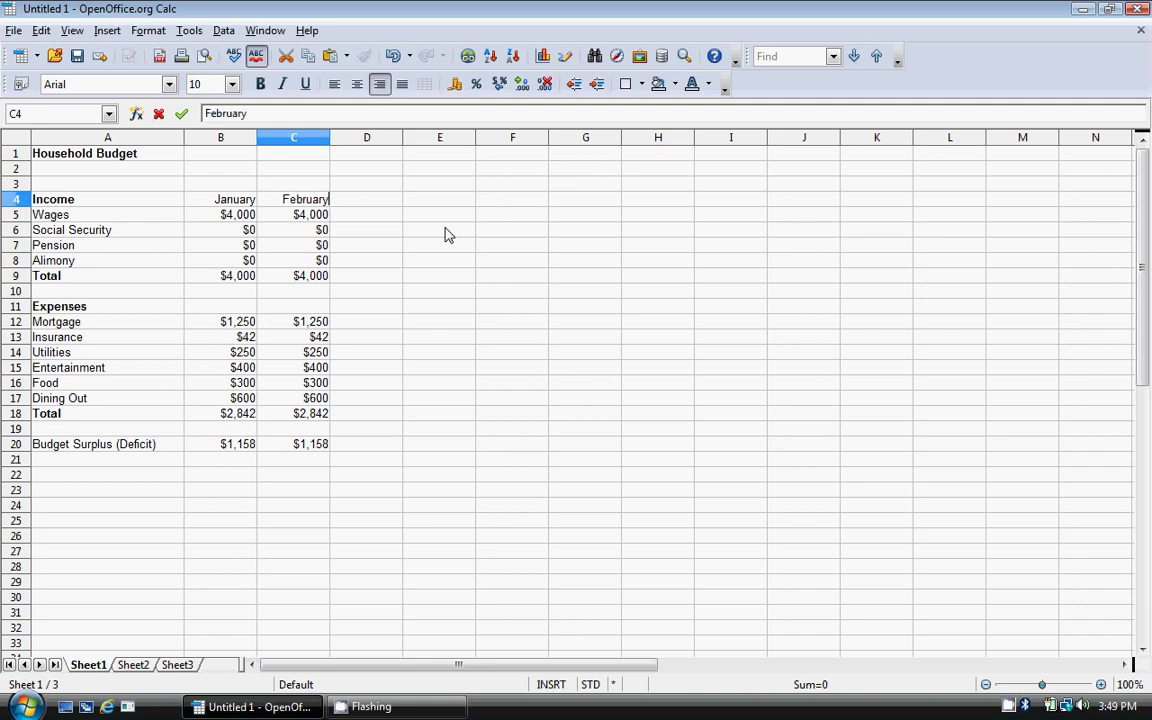
{"action": "key", "text": "Return"}
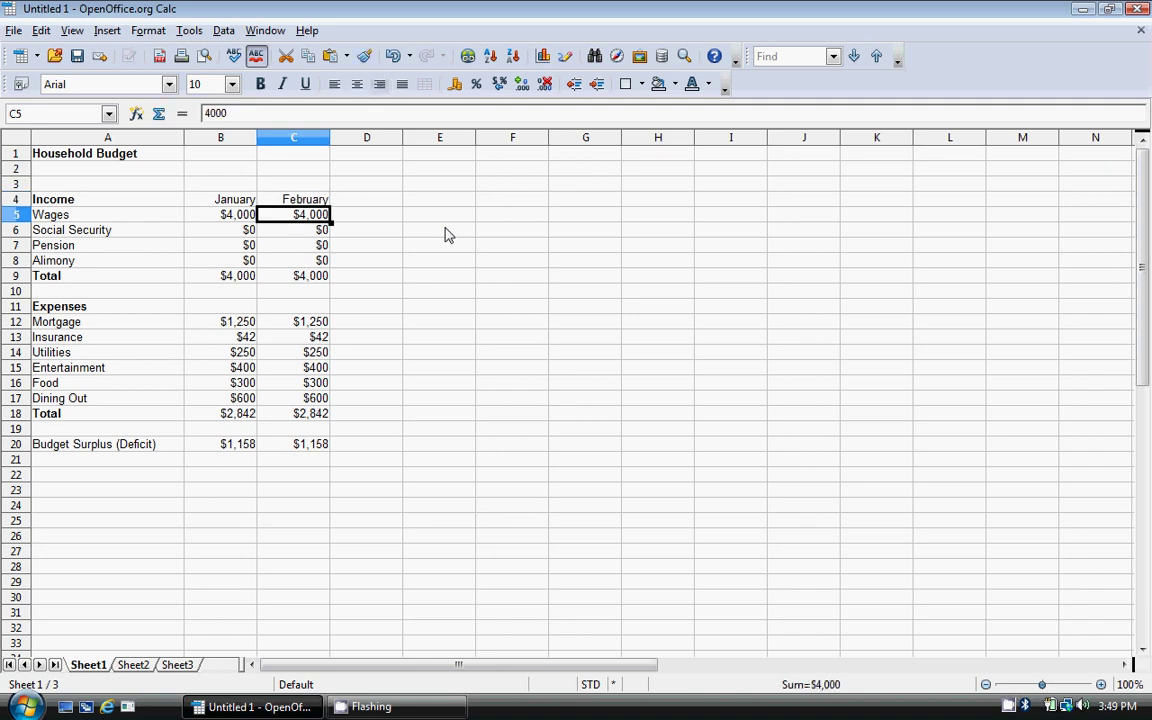
Step: Set the February expenses in C14 through C17 to Utilities 225, Entertainment 350, Food 250 and Dining Out 300
{"action": "key", "text": "Down"}
{"action": "key", "text": "Down"}
{"action": "key", "text": "Down"}
{"action": "key", "text": "Down"}
{"action": "key", "text": "Down"}
{"action": "key", "text": "Down"}
{"action": "key", "text": "Down"}
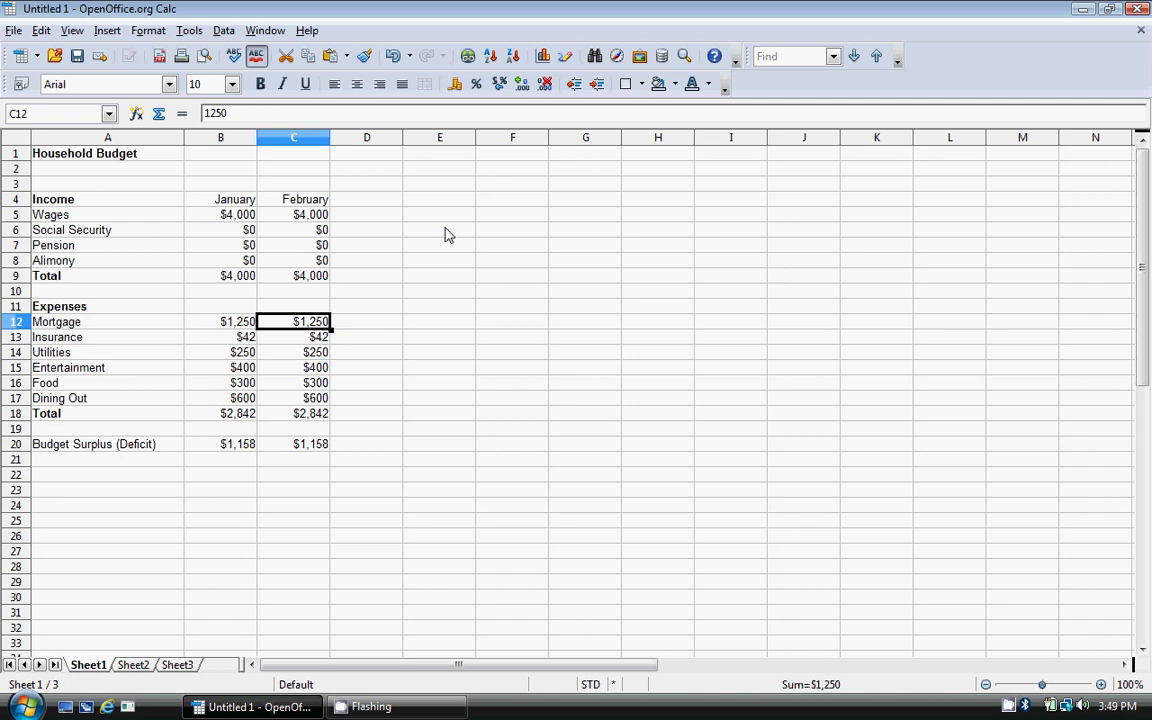
{"action": "key", "text": "Down"}
{"action": "key", "text": "Down"}
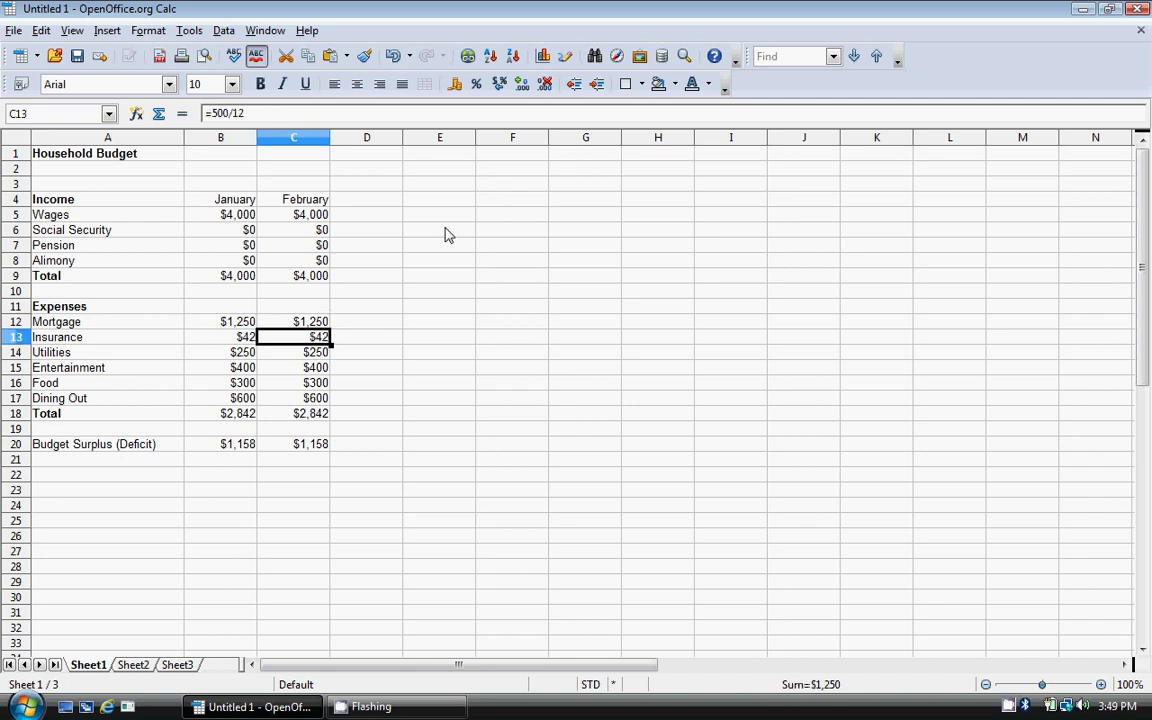
{"action": "type", "text": "225"}
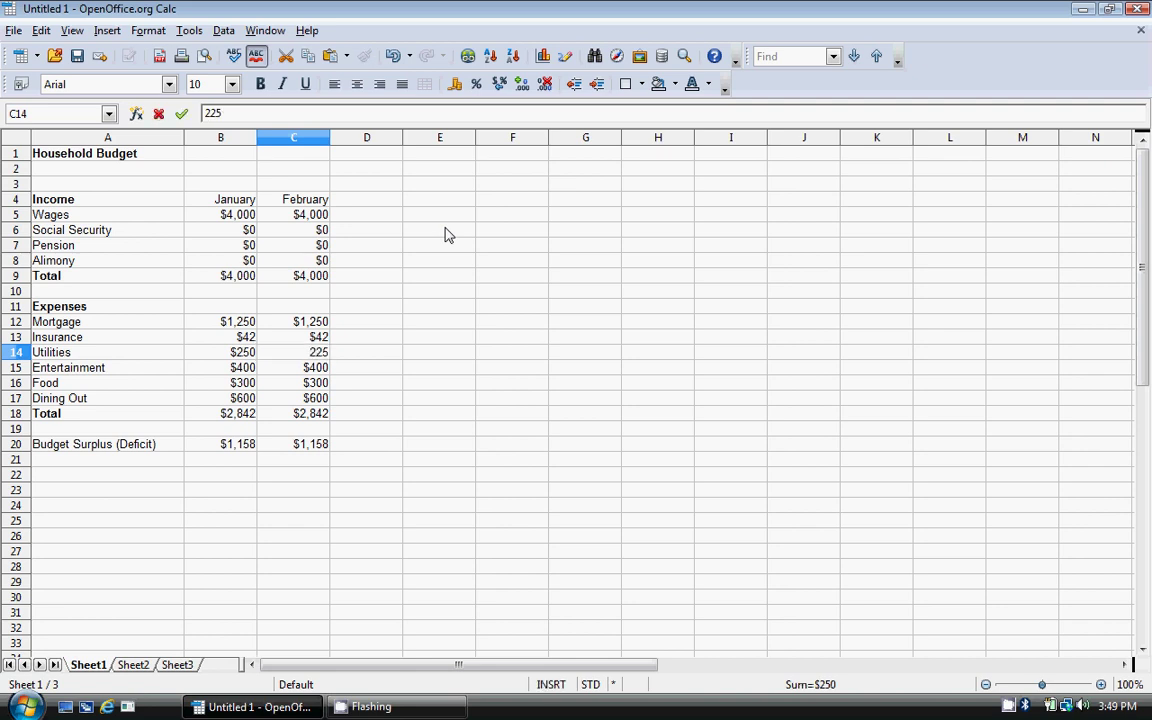
{"action": "key", "text": "Return"}
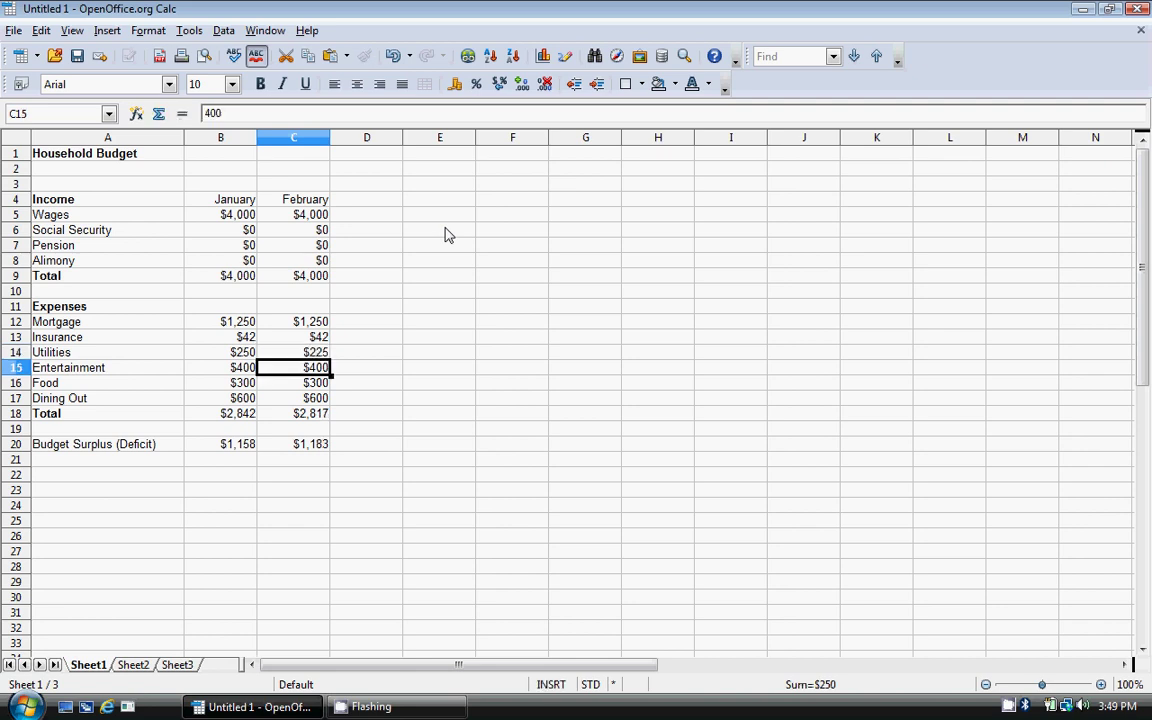
{"action": "type", "text": "350"}
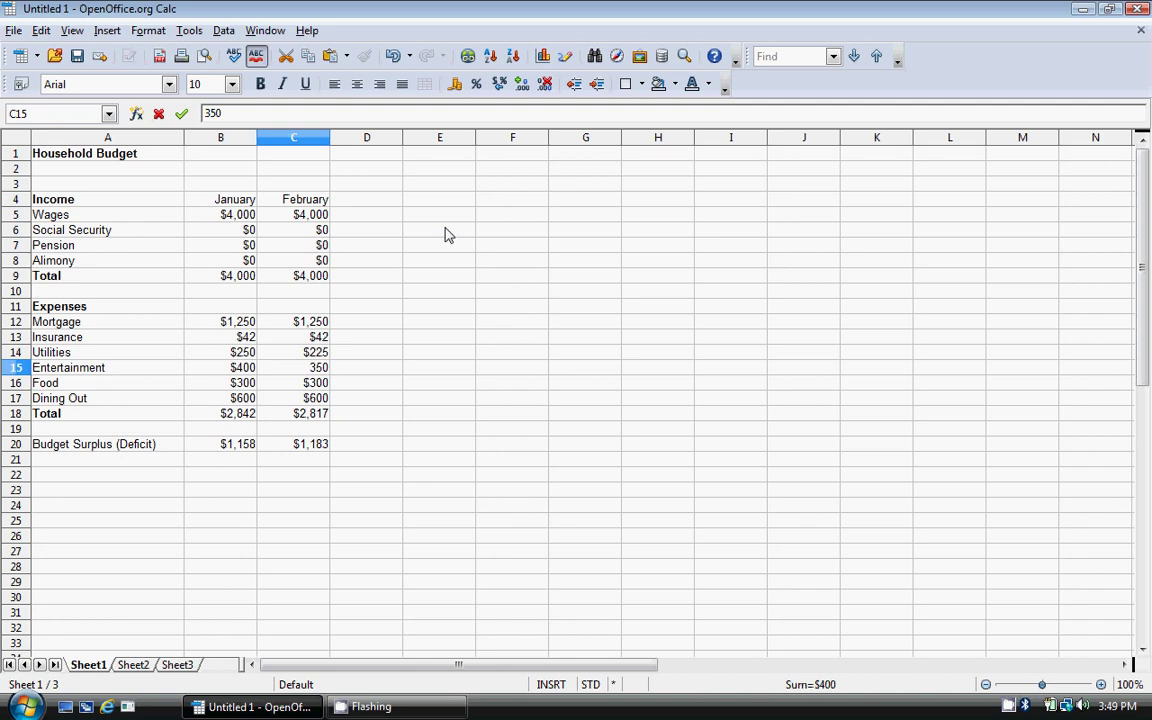
{"action": "key", "text": "Return"}
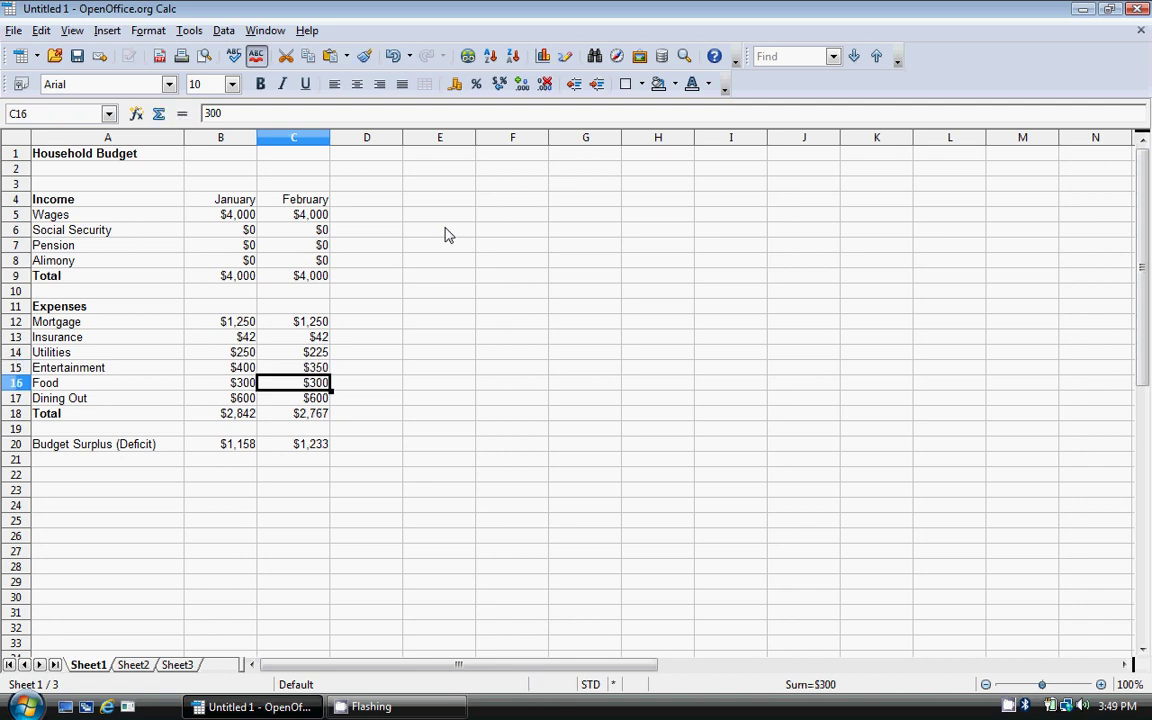
{"action": "type", "text": "250"}
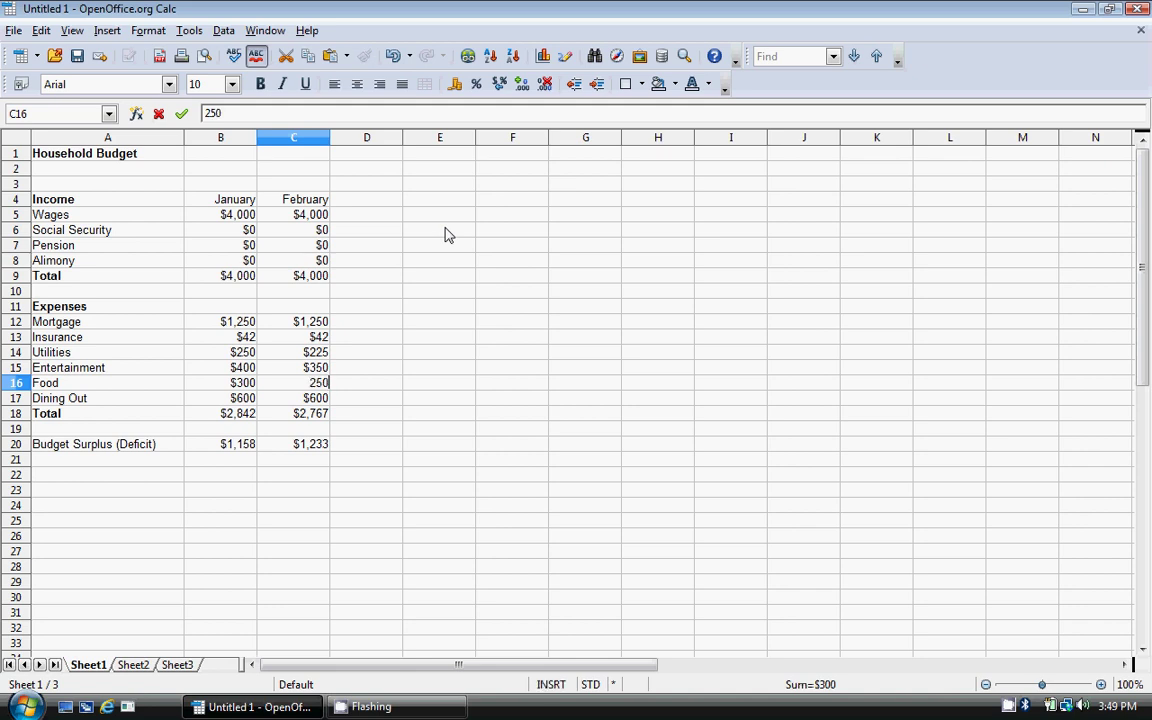
{"action": "key", "text": "Return"}
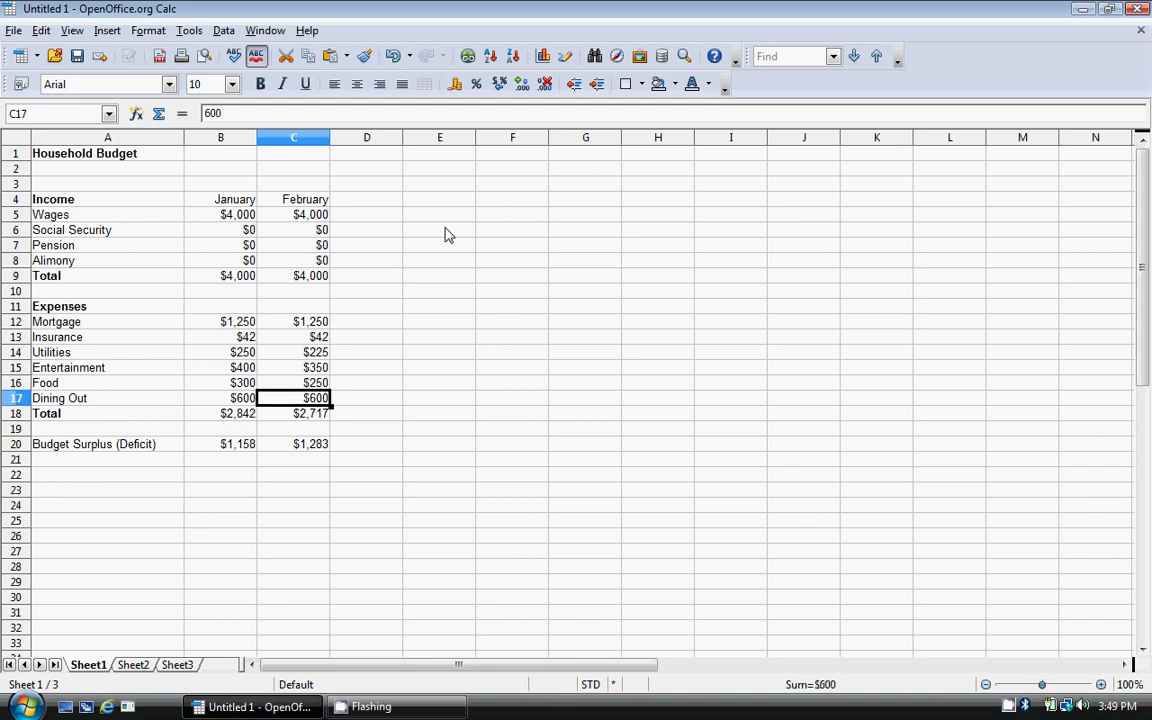
{"action": "type", "text": "300"}
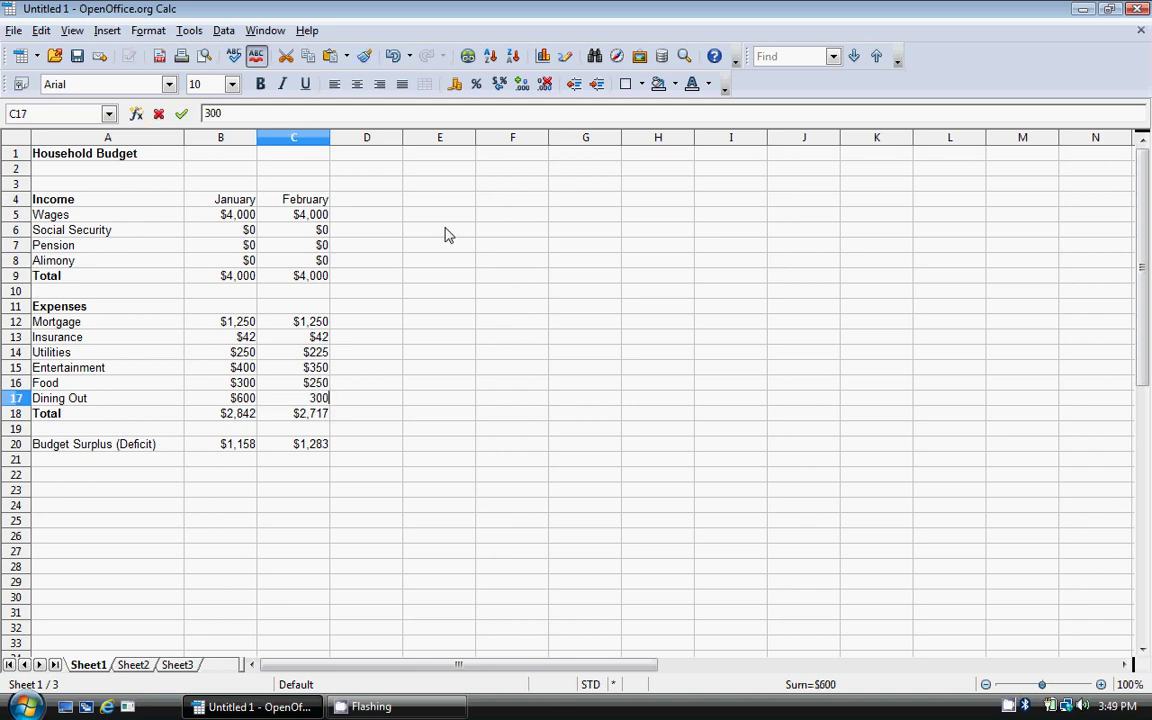
{"action": "key", "text": "Return"}
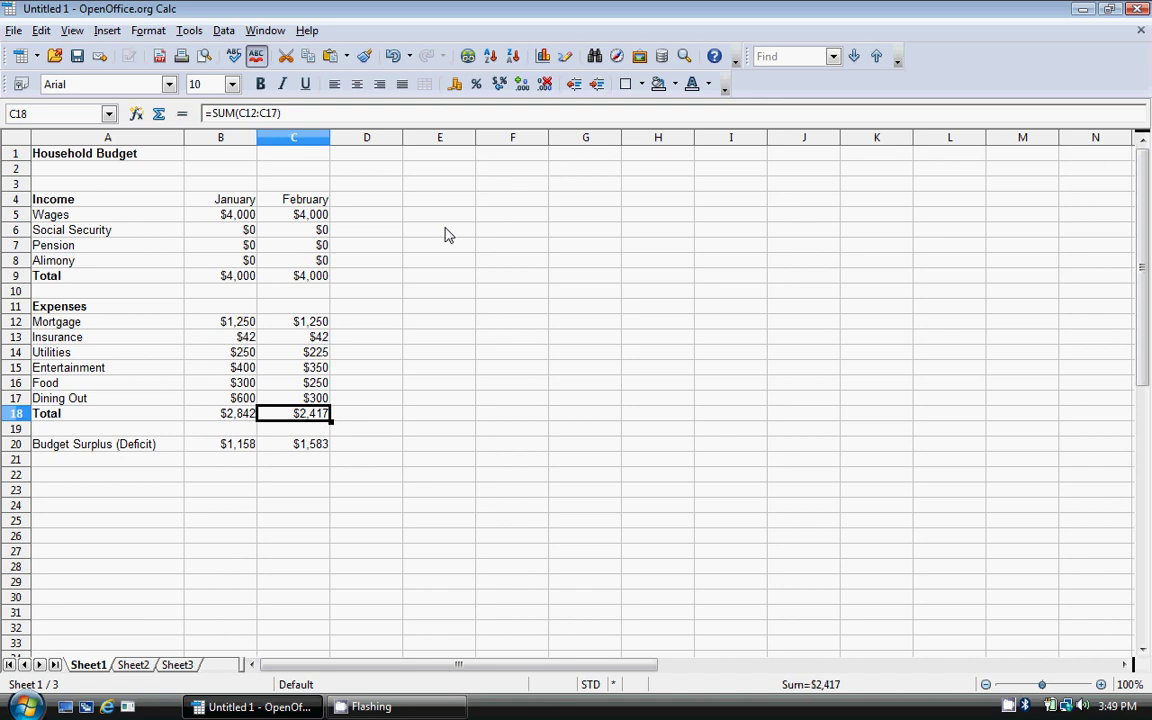
Step: Set the February Wages in cell C5 to 4100
{"action": "key", "text": "Up"}
{"action": "key", "text": "Up"}
{"action": "key", "text": "Up"}
{"action": "key", "text": "Up"}
{"action": "key", "text": "Up"}
{"action": "key", "text": "Up"}
{"action": "key", "text": "Up"}
{"action": "key", "text": "Up"}
{"action": "key", "text": "Up"}
{"action": "key", "text": "Up"}
{"action": "key", "text": "Up"}
{"action": "key", "text": "Up"}
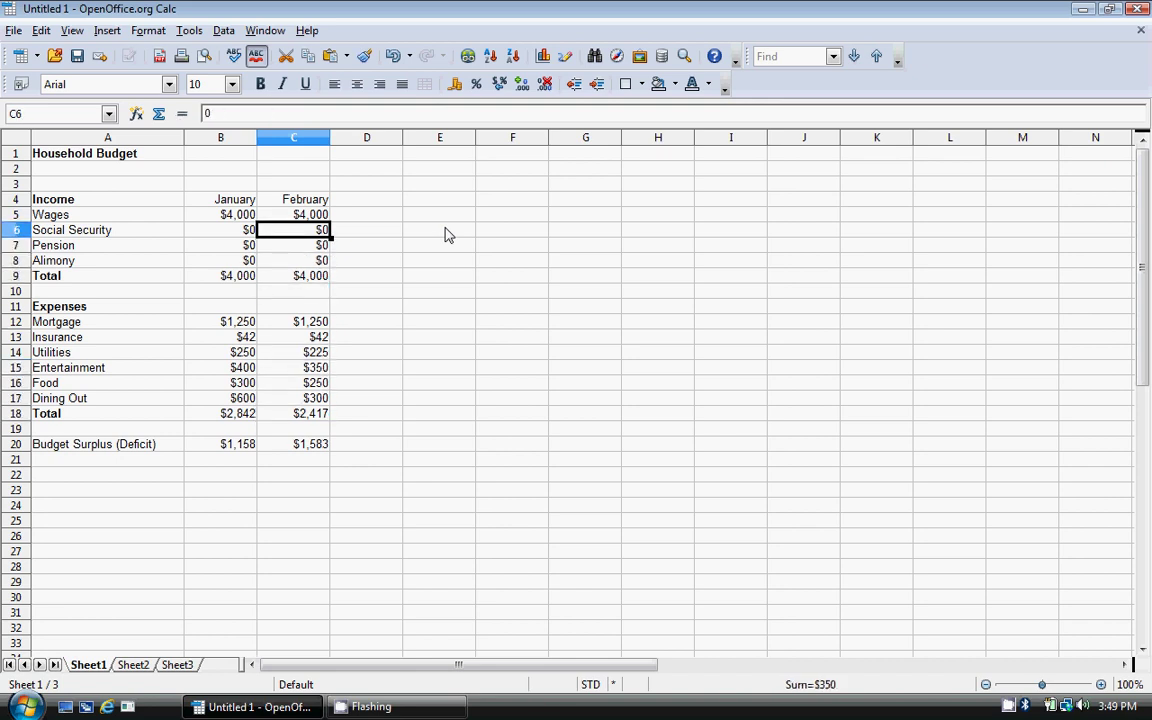
{"action": "key", "text": "Up"}
{"action": "type", "text": "4,10"}
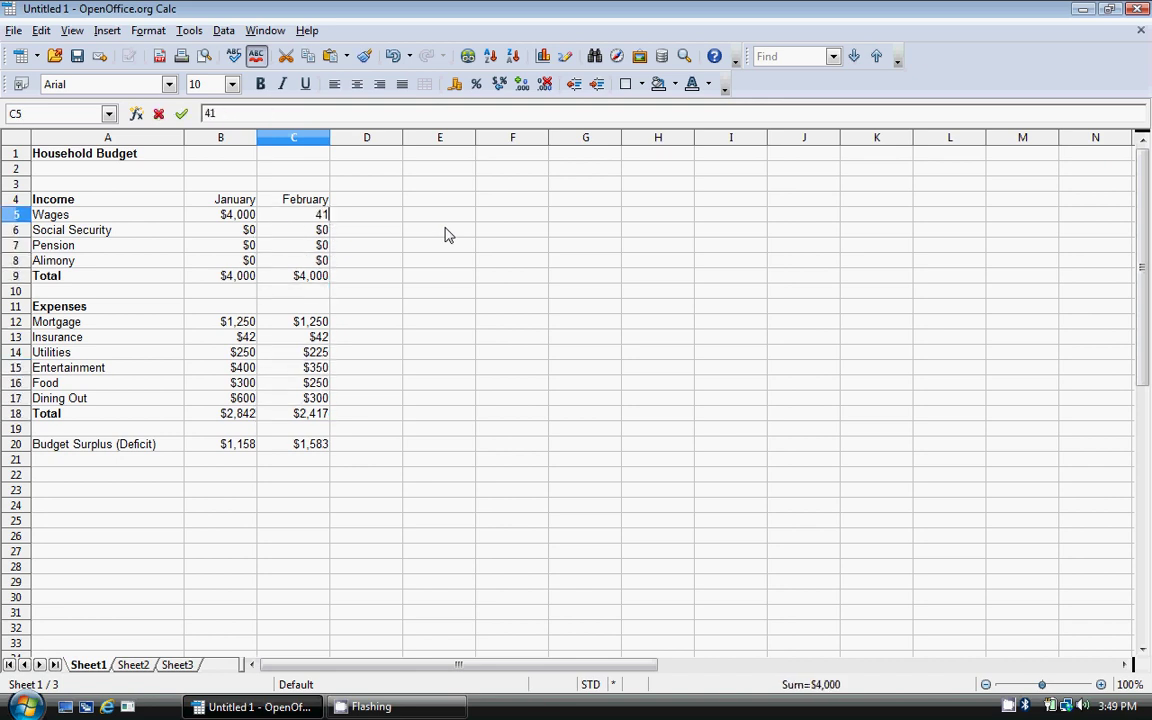
{"action": "type", "text": "00"}
{"action": "key", "text": "Return"}
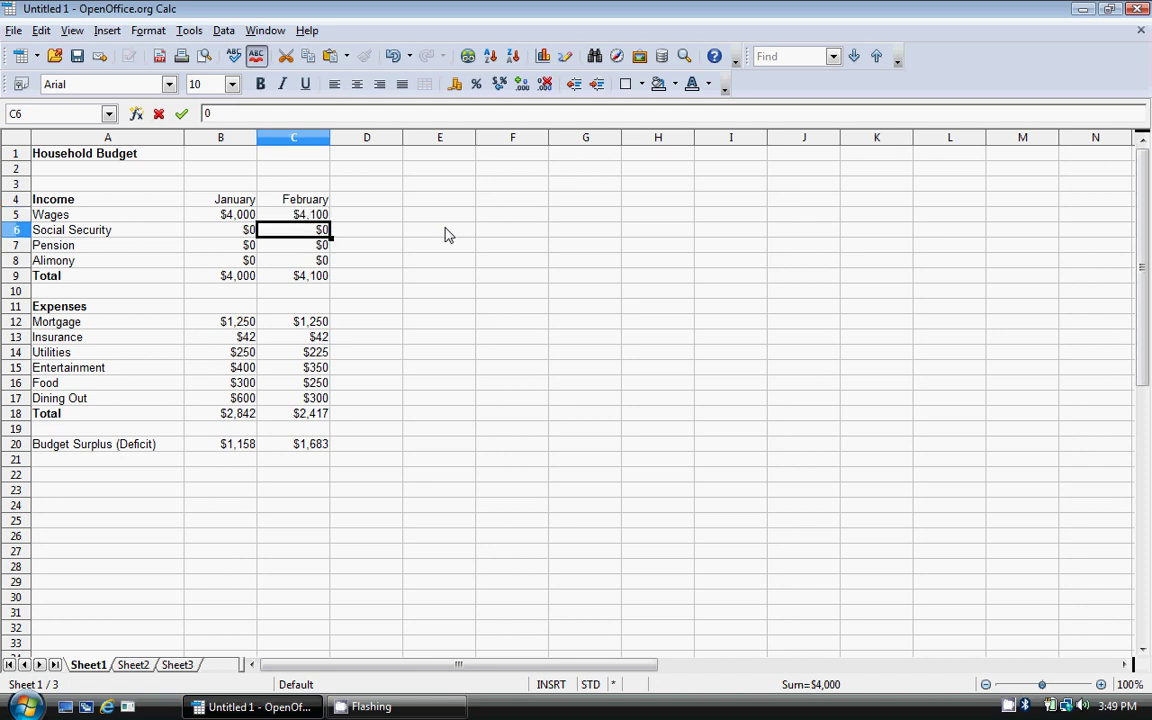
Step: Check the February budget surplus formula in cell C20 against the January result beside it
{"action": "key", "text": "Down"}
{"action": "key", "text": "Down"}
{"action": "key", "text": "Down"}
{"action": "key", "text": "Down"}
{"action": "key", "text": "Down"}
{"action": "key", "text": "Down"}
{"action": "key", "text": "Down"}
{"action": "key", "text": "Down"}
{"action": "key", "text": "Down"}
{"action": "key", "text": "Down"}
{"action": "key", "text": "Down"}
{"action": "key", "text": "Down"}
{"action": "key", "text": "Down"}
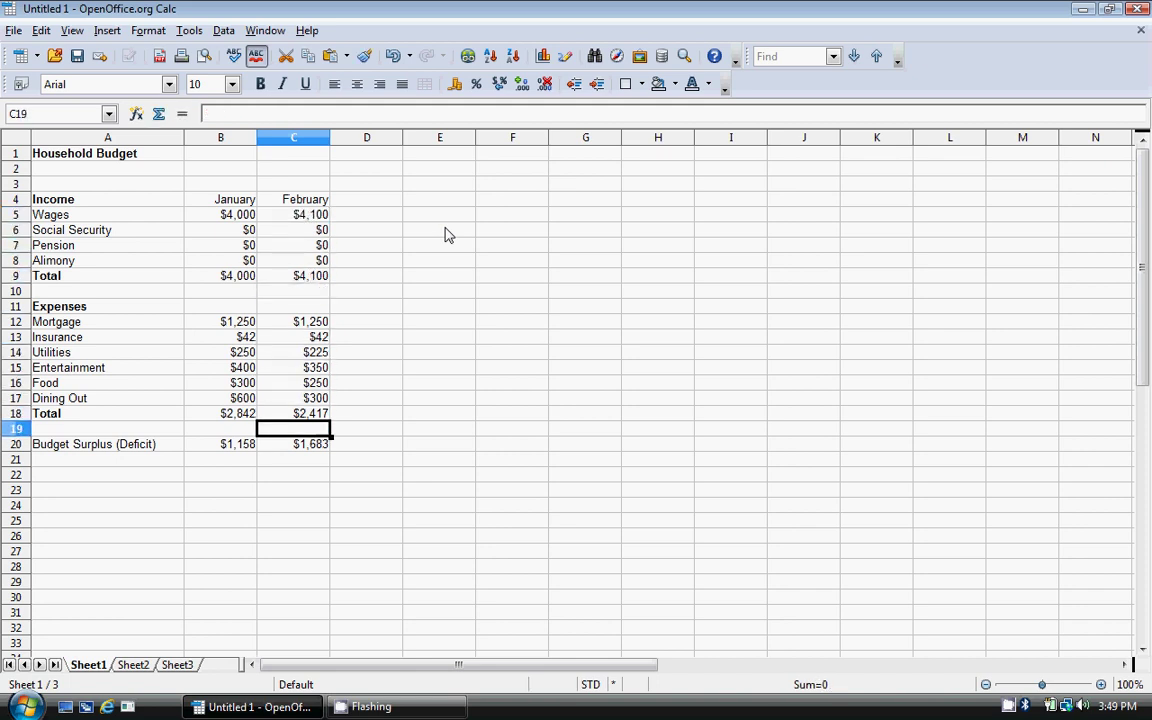
{"action": "key", "text": "Down"}
{"action": "key", "text": "Left"}
{"action": "key", "text": "Right"}
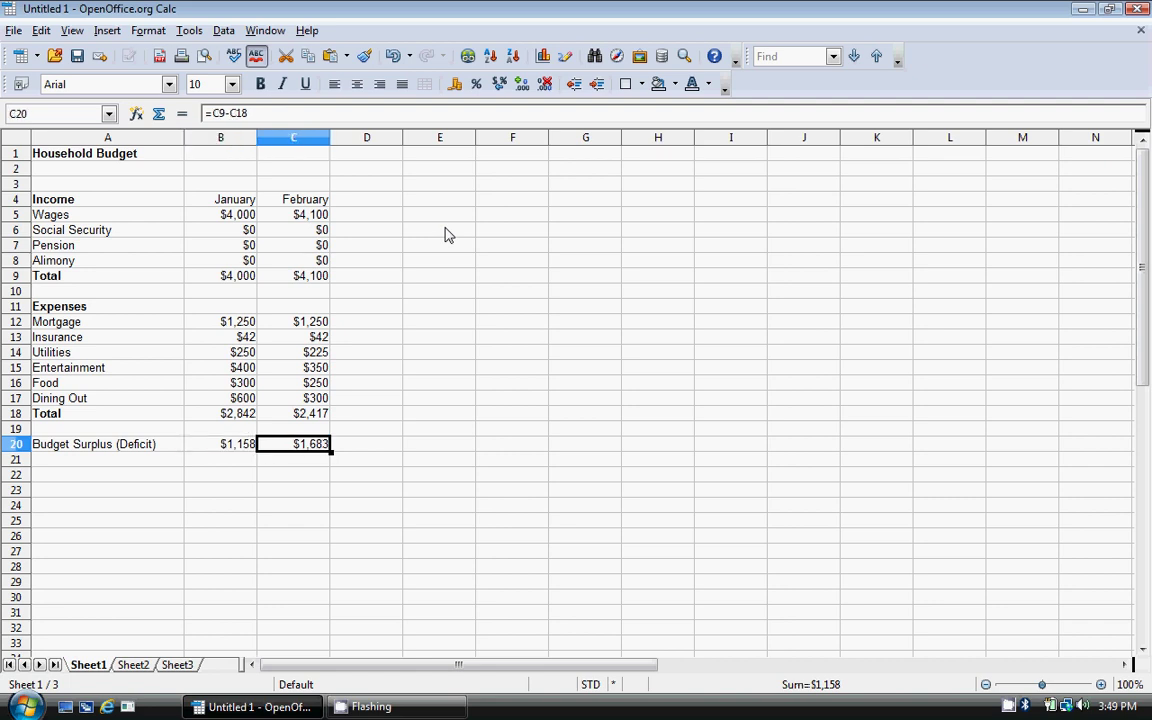
Step: Enter the heading "% Change" in cell D4 beside the February column
{"action": "key", "text": "Right"}
{"action": "key", "text": "Up"}
{"action": "key", "text": "Up"}
{"action": "key", "text": "Up"}
{"action": "key", "text": "Up"}
{"action": "key", "text": "Up"}
{"action": "key", "text": "Up"}
{"action": "key", "text": "Up"}
{"action": "key", "text": "Up"}
{"action": "key", "text": "Up"}
{"action": "key", "text": "Up"}
{"action": "key", "text": "Up"}
{"action": "key", "text": "Up"}
{"action": "key", "text": "Up"}
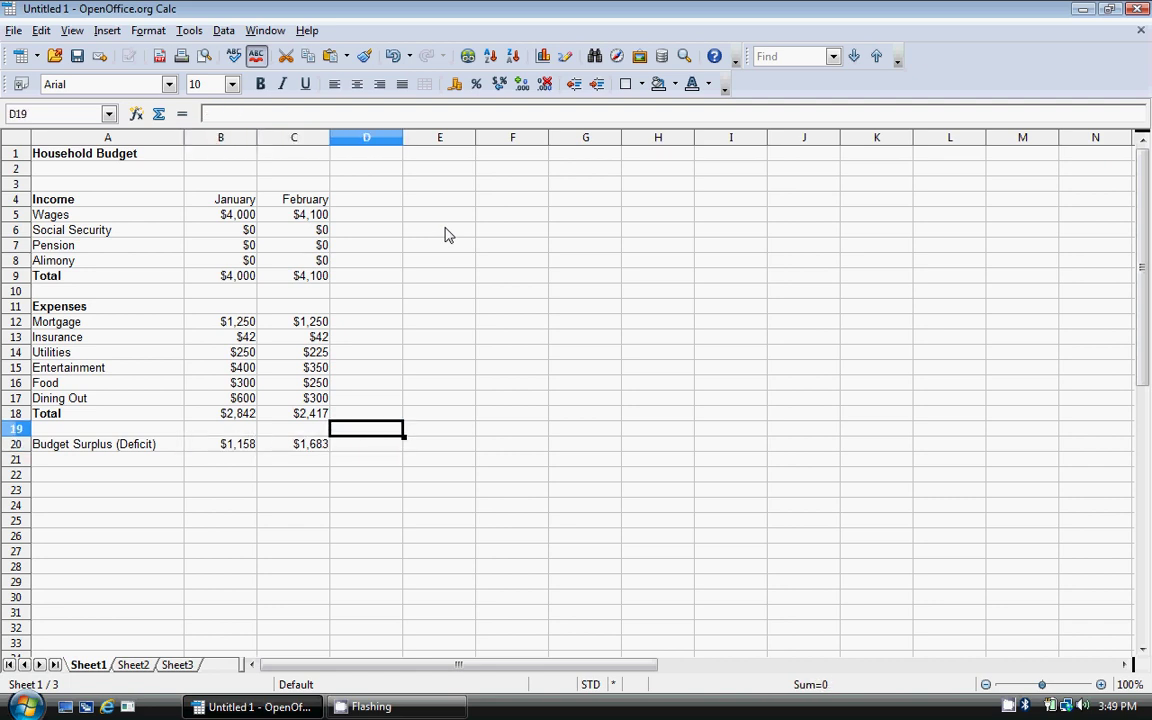
{"action": "key", "text": "Up"}
{"action": "key", "text": "Up"}
{"action": "key", "text": "Up"}
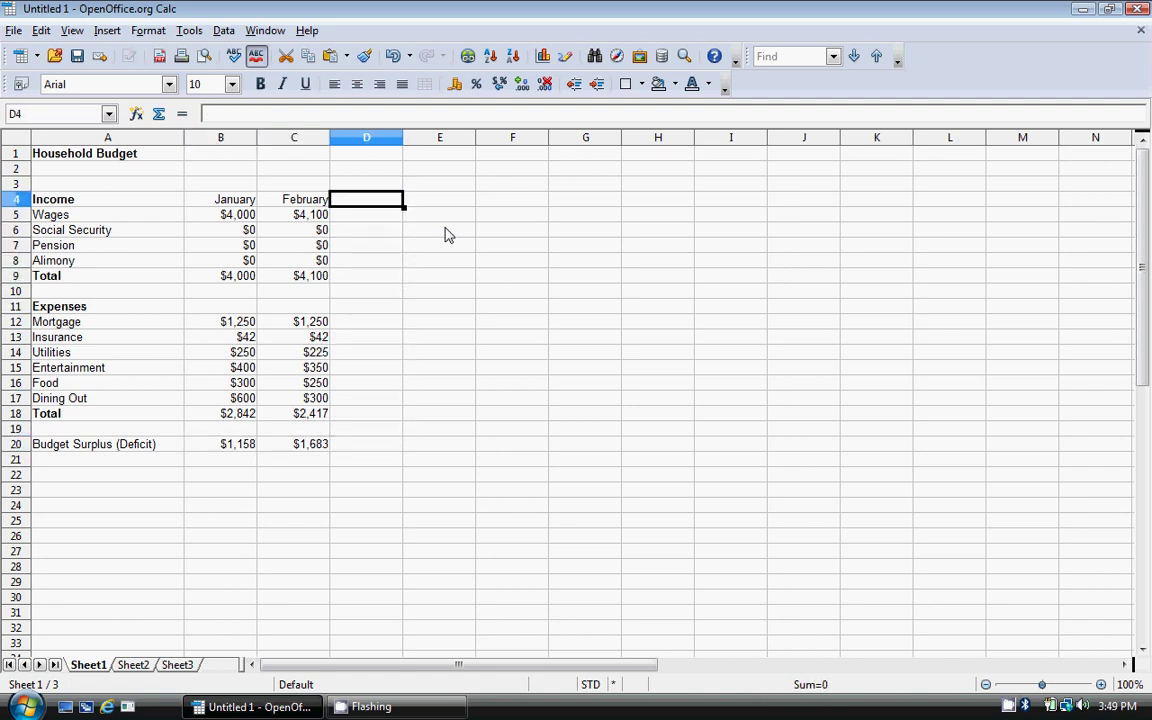
{"action": "type", "text": "% Change"}
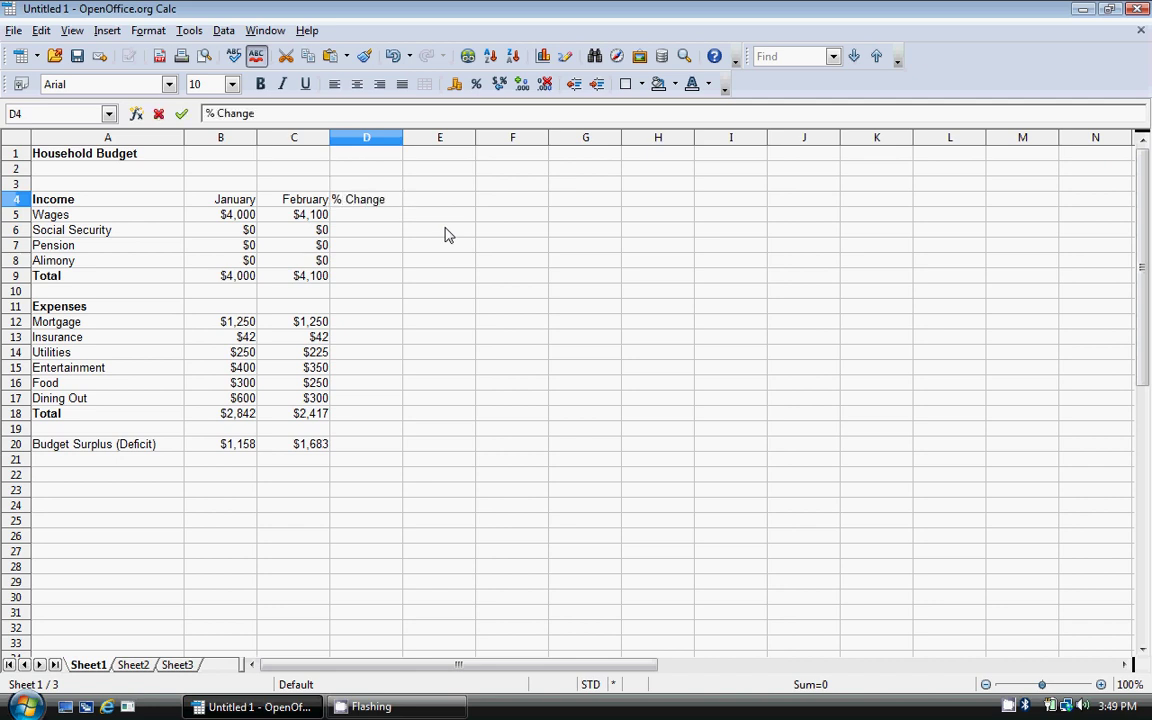
{"action": "key", "text": "Return"}
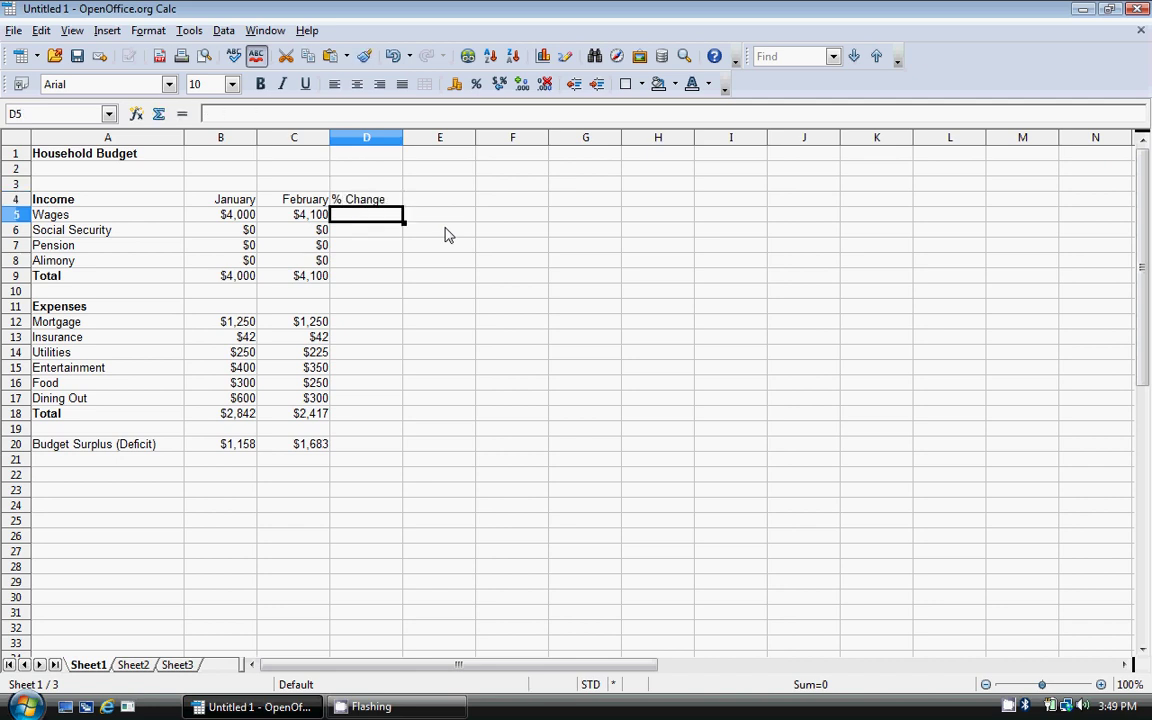
Step: Calculate the Wages change in cell D5 with the formula =C5/B5-1 and format it as a percentage
{"action": "type", "text": "="}
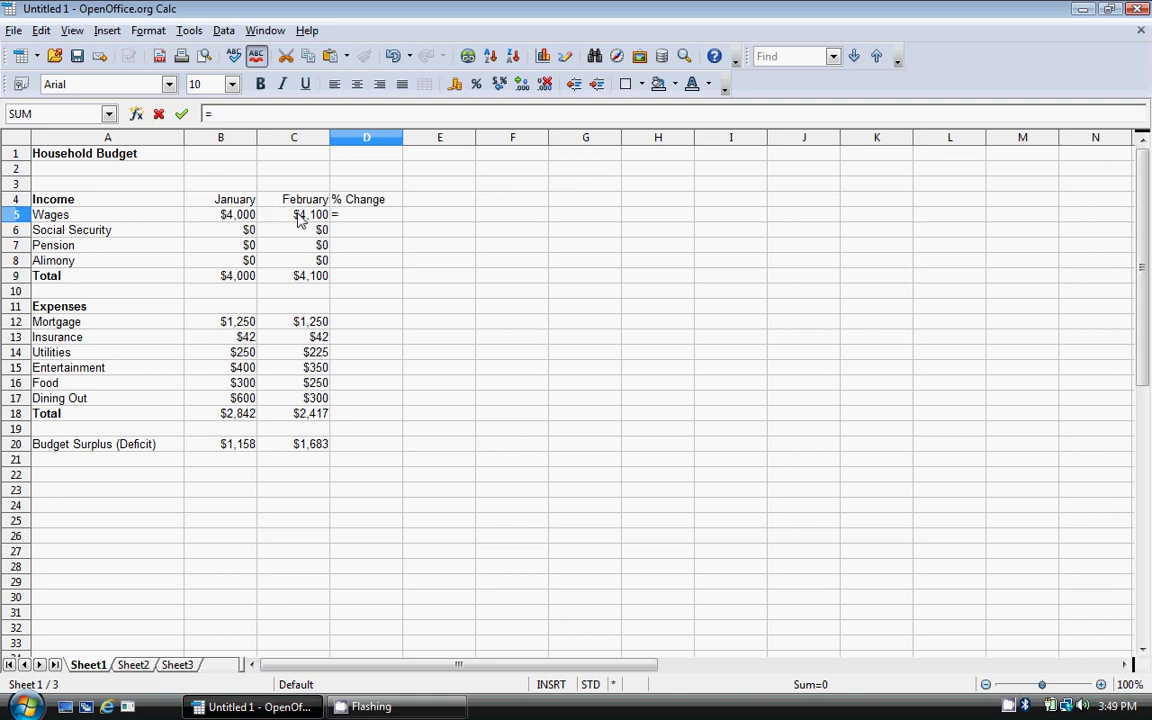
{"action": "left_click", "coordinate": [298, 219]}
{"action": "type", "text": "/"}
{"action": "left_click", "coordinate": [241, 220]}
{"action": "type", "text": "-1"}
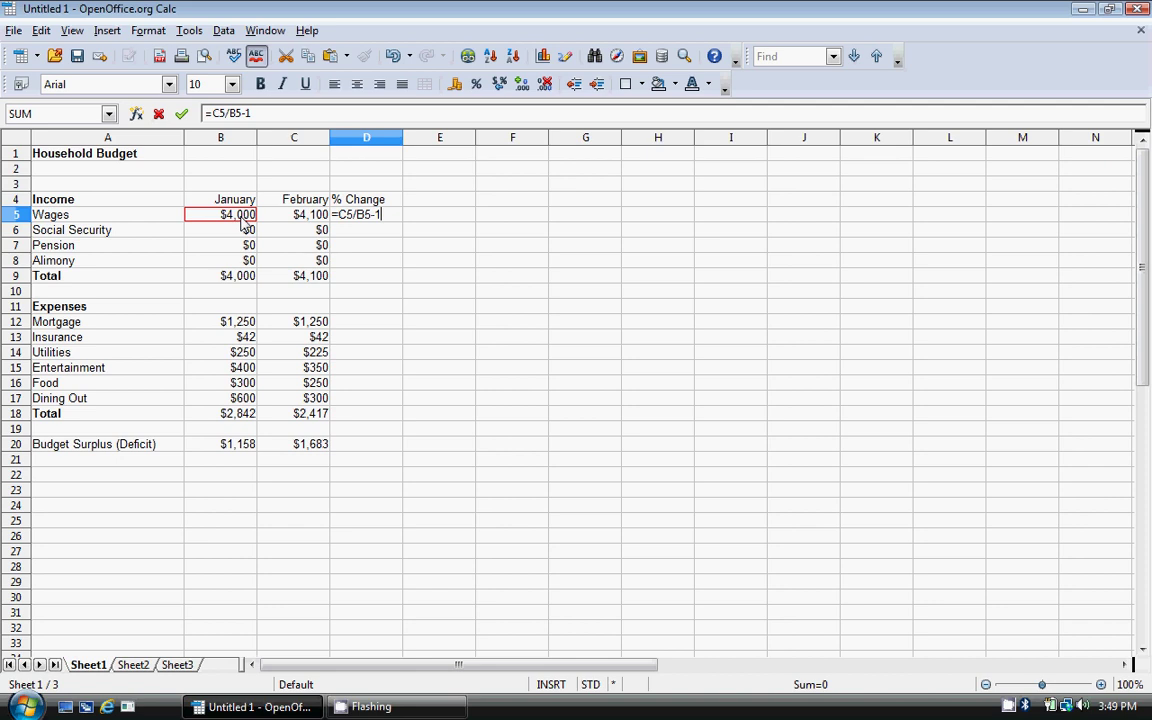
{"action": "key", "text": "Return"}
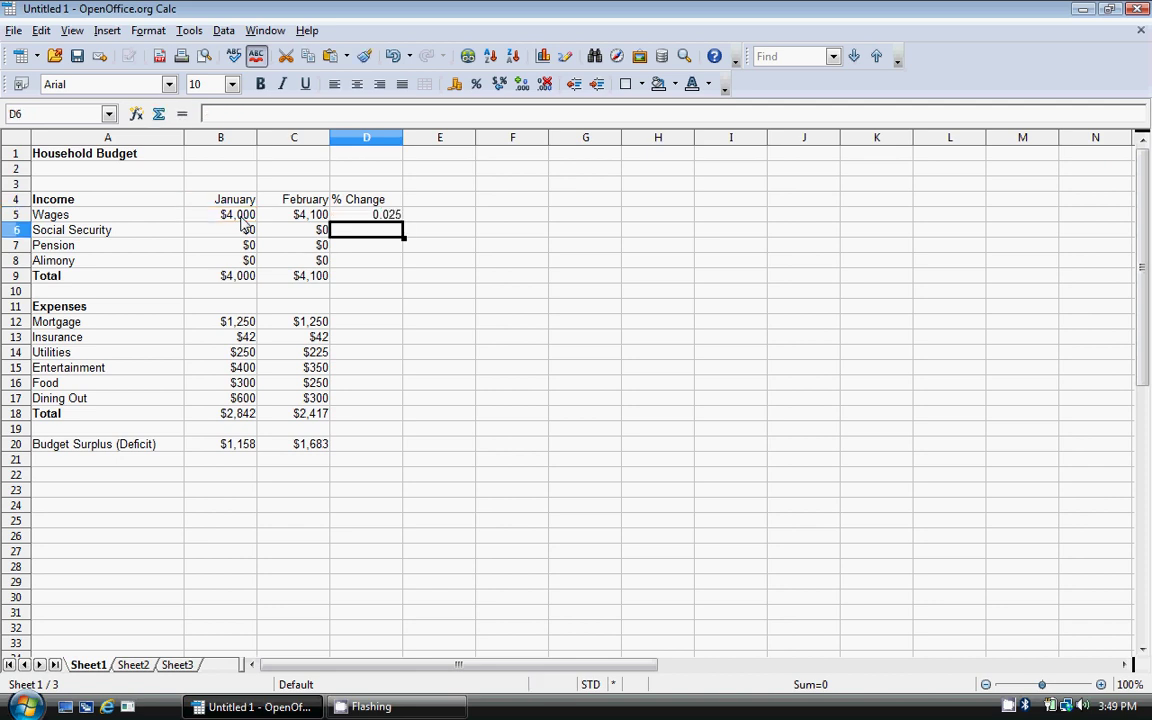
{"action": "key", "text": "Up"}
{"action": "left_click", "coordinate": [476, 84]}
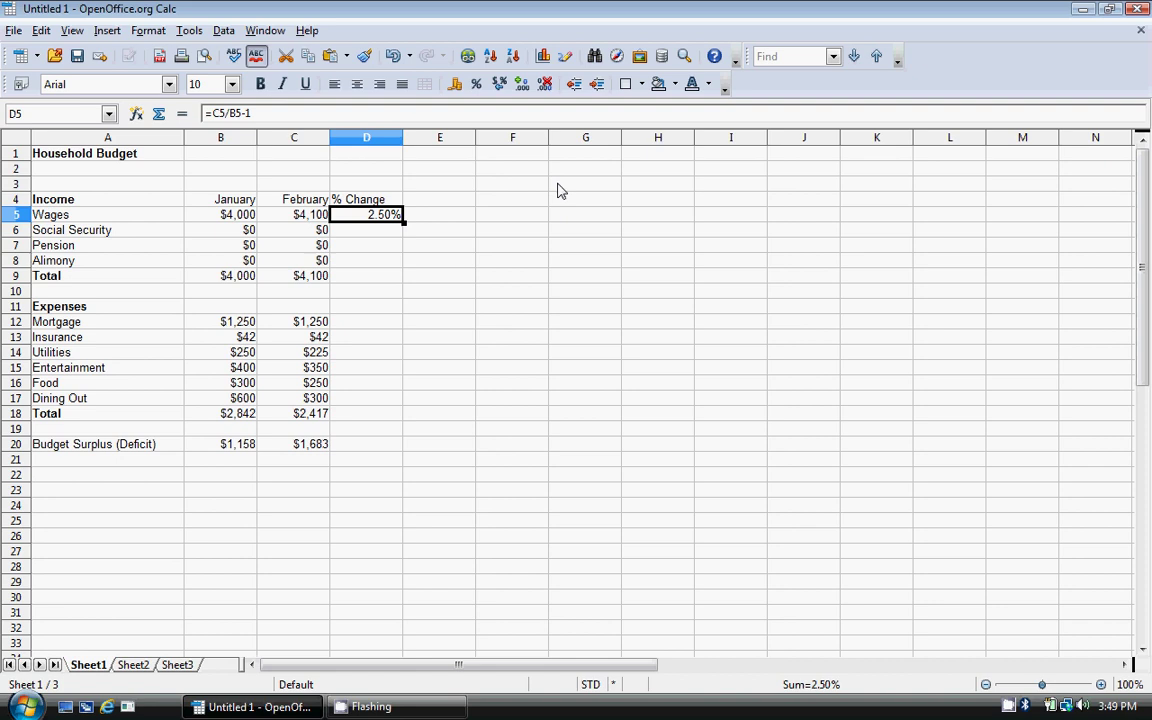
Step: Copy the percent change formula from D5 into the remaining income rows and their total, D6 through D9
{"action": "key", "text": "Down"}
{"action": "key", "text": "ctrl+v"}
{"action": "key", "text": "Down"}
{"action": "key", "text": "ctrl+v"}
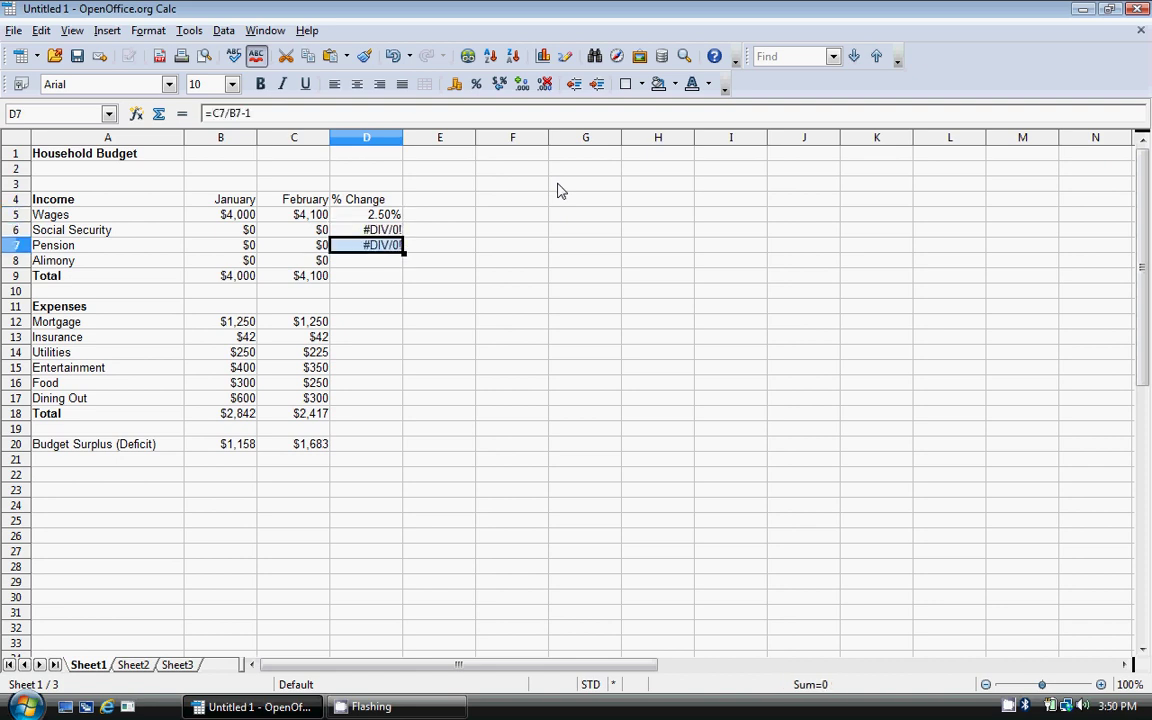
{"action": "key", "text": "Down"}
{"action": "key", "text": "ctrl+v"}
{"action": "key", "text": "Down"}
{"action": "key", "text": "ctrl+v"}
Step: Paste the percent change formula into the individual expense rows from Mortgage to Dining Out, D12 through D17
{"action": "key", "text": "Down"}
{"action": "key", "text": "Down"}
{"action": "key", "text": "Down"}
{"action": "key", "text": "ctrl+v"}
{"action": "key", "text": "Down"}
{"action": "key", "text": "ctrl+v"}
{"action": "key", "text": "Down"}
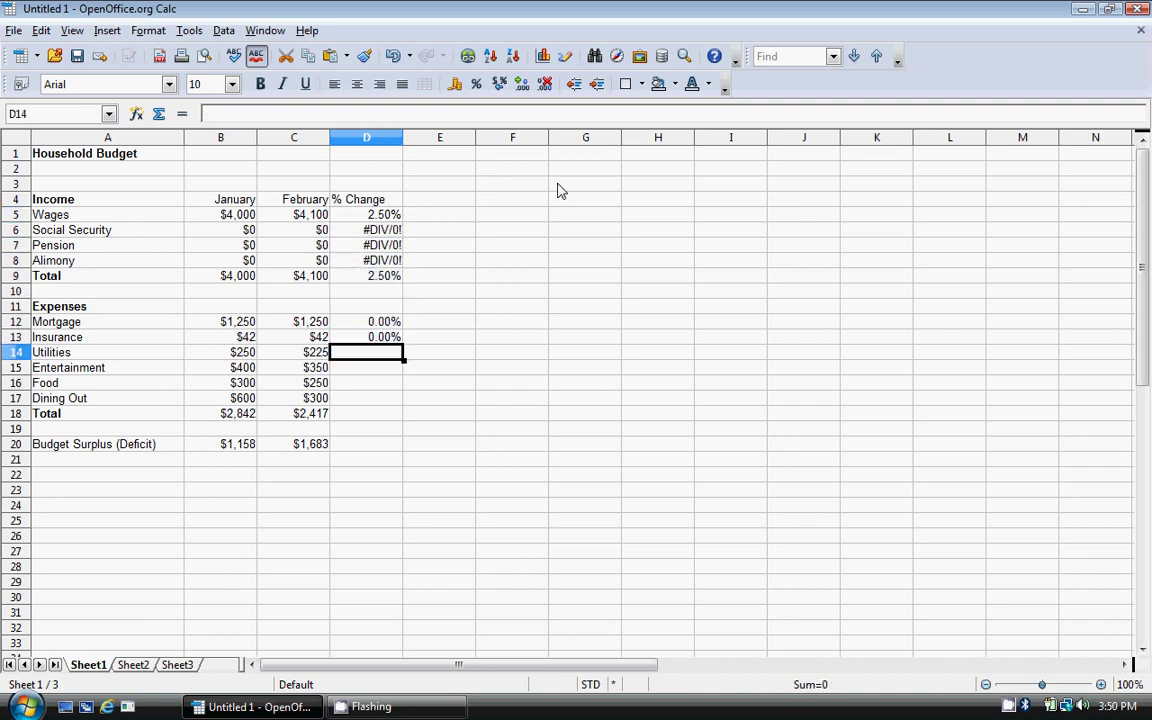
{"action": "key", "text": "ctrl+v"}
{"action": "key", "text": "Down"}
{"action": "key", "text": "ctrl+v"}
{"action": "key", "text": "Down"}
{"action": "key", "text": "ctrl+v"}
{"action": "key", "text": "Down"}
{"action": "key", "text": "ctrl+v"}
Step: Paste the percent change formula into the expense Total in D18 and the Budget Surplus (Deficit) row in D20
{"action": "key", "text": "Down"}
{"action": "key", "text": "Down"}
{"action": "key", "text": "Down"}
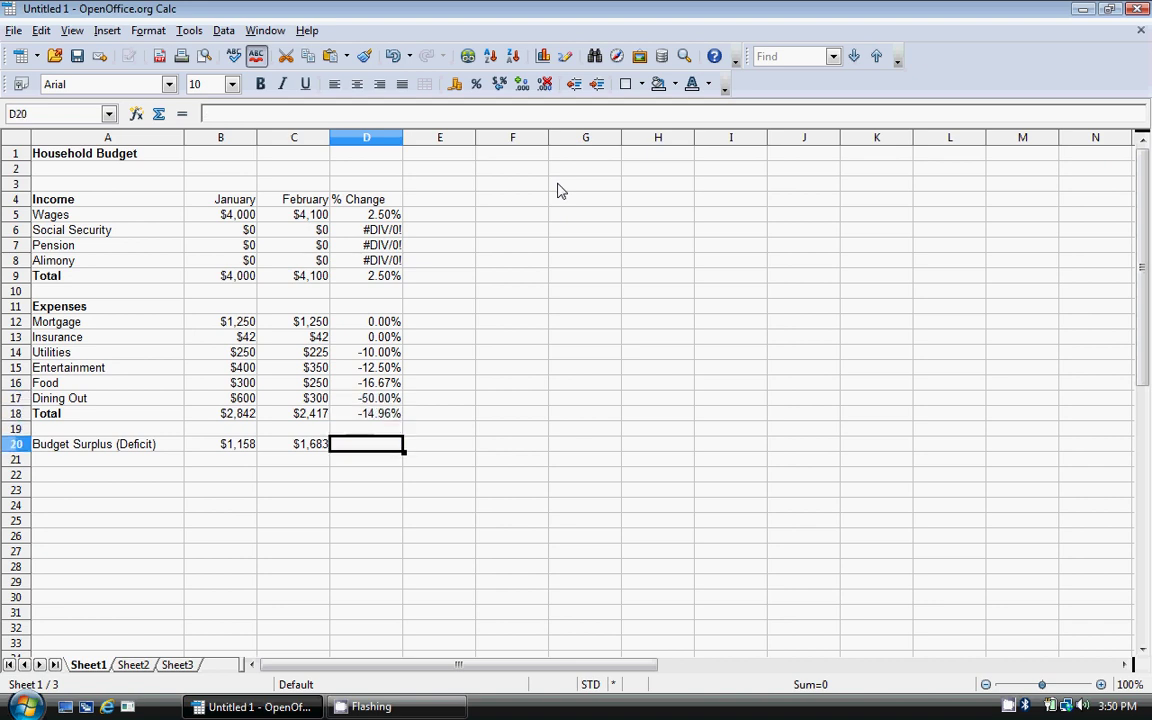
{"action": "key", "text": "ctrl+v"}
{"action": "key", "text": "Up"}
{"action": "key", "text": "Up"}
{"action": "key", "text": "ctrl+v"}
Step: Review the February expense amounts and their percent changes in the Utilities through Dining Out rows
{"action": "key", "text": "Up"}
{"action": "key", "text": "Up"}
{"action": "key", "text": "Up"}
{"action": "key", "text": "Up"}
{"action": "key", "text": "Up"}
{"action": "key", "text": "Up"}
{"action": "key", "text": "Up"}
{"action": "key", "text": "Up"}
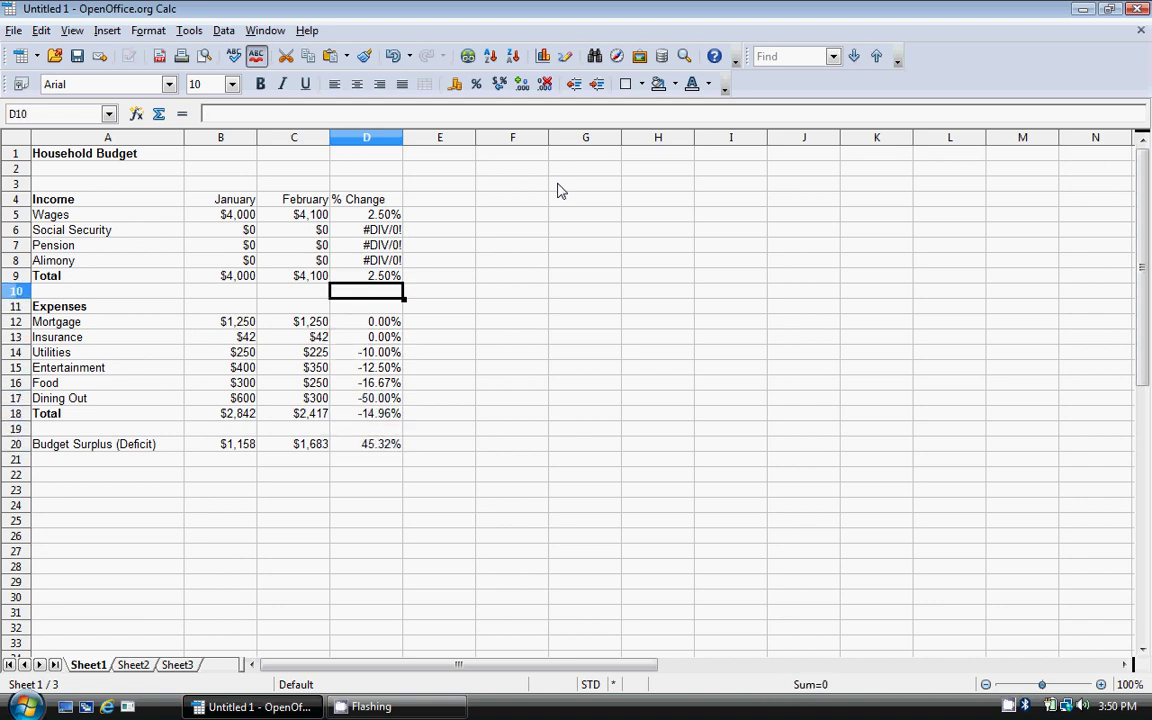
{"action": "key", "text": "Down"}
{"action": "key", "text": "Down"}
{"action": "key", "text": "Down"}
{"action": "key", "text": "Down"}
{"action": "key", "text": "Left"}
{"action": "key", "text": "Down"}
{"action": "key", "text": "Down"}
{"action": "key", "text": "Down"}
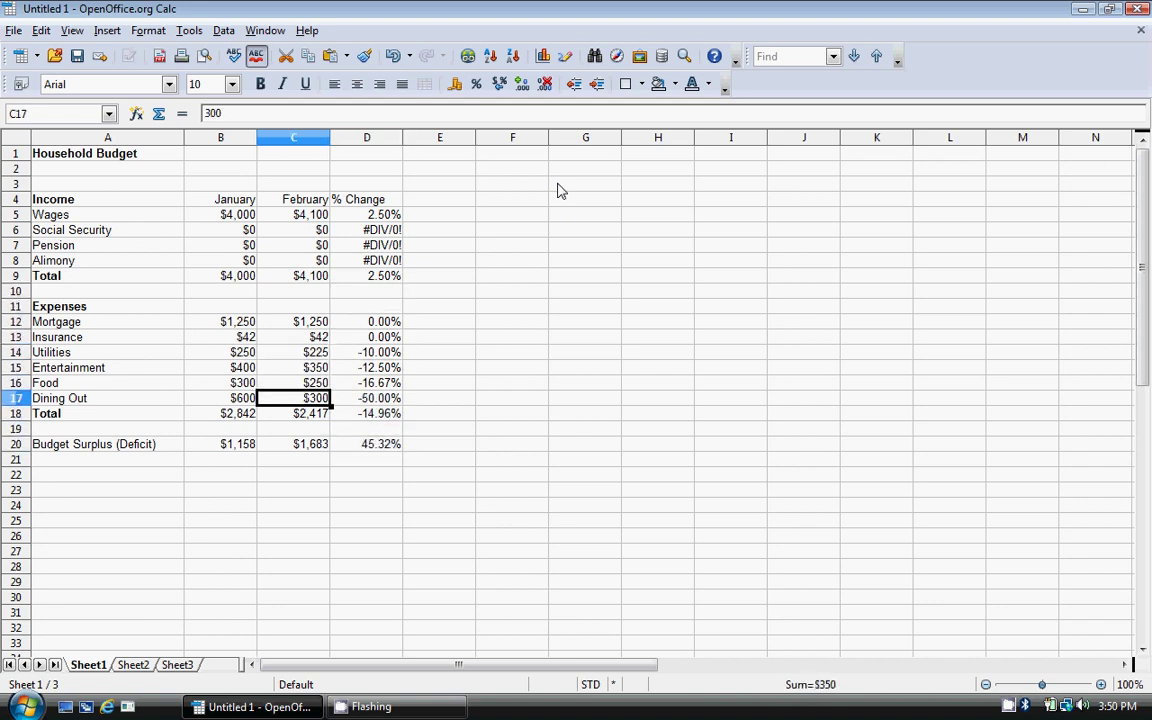
{"action": "key", "text": "Right"}
{"action": "key", "text": "Up"}
{"action": "key", "text": "Up"}
{"action": "key", "text": "Up"}
{"action": "key", "text": "Down"}
{"action": "key", "text": "Down"}
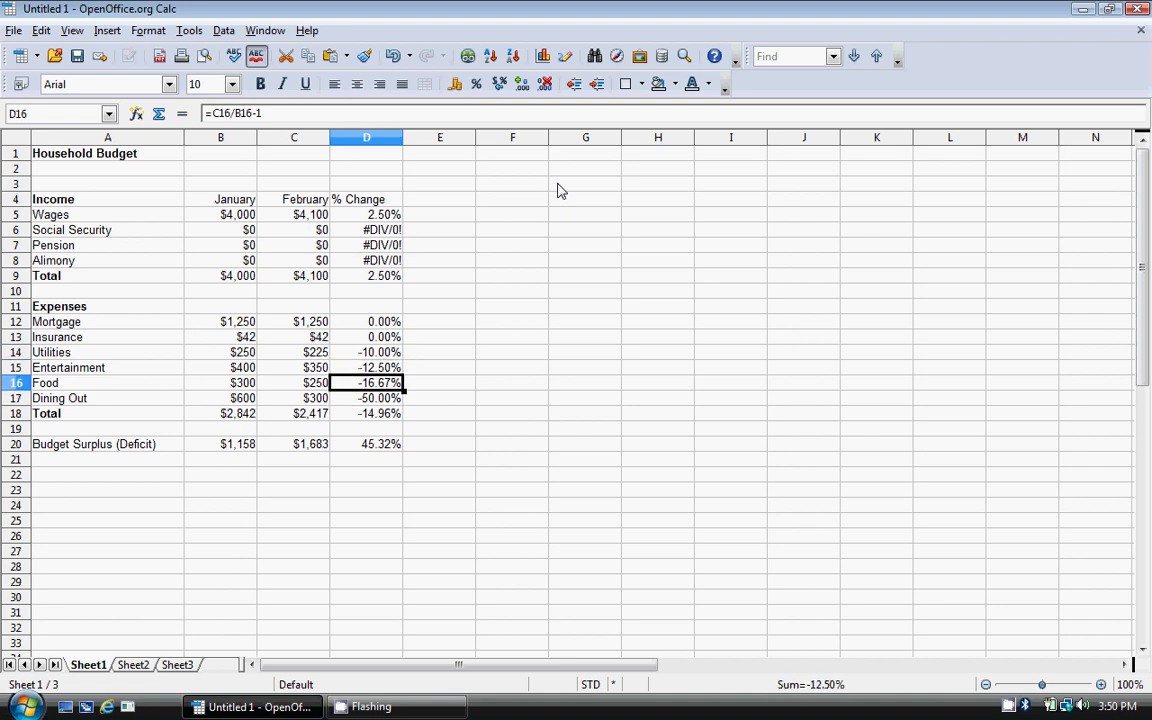
Step: Examine the Budget Surplus (Deficit) row, comparing the January and February amounts with the percent change in D20
{"action": "key", "text": "Down"}
{"action": "key", "text": "Down"}
{"action": "key", "text": "Down"}
{"action": "key", "text": "Down"}
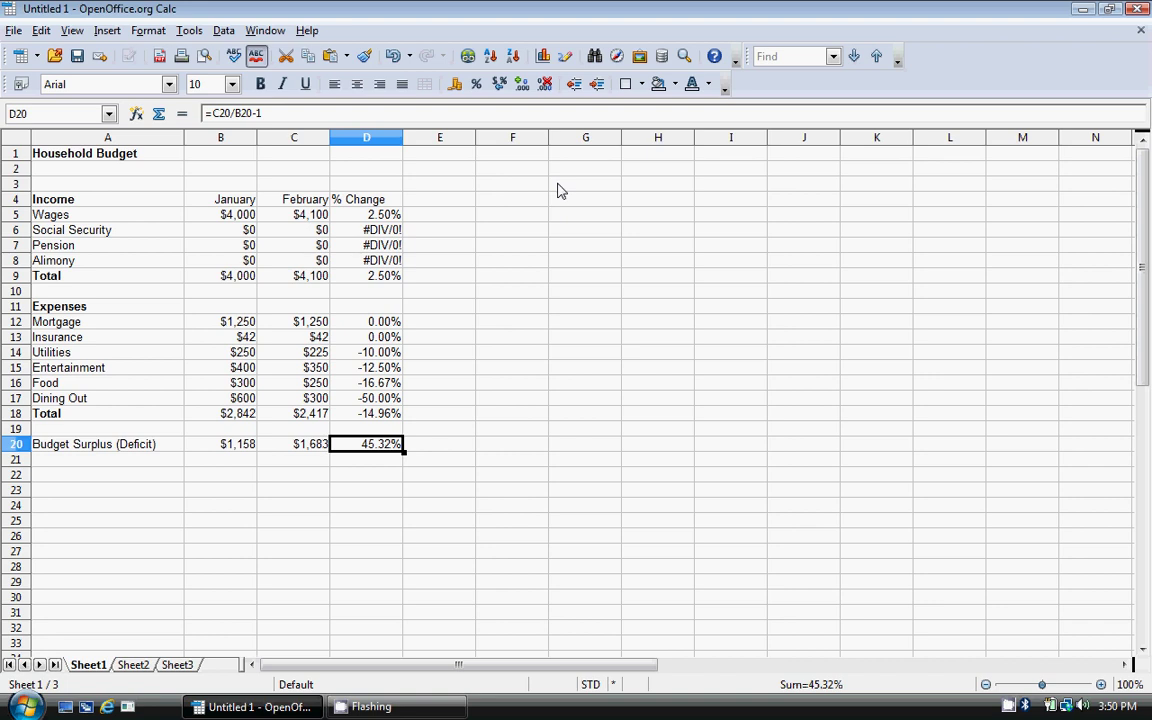
{"action": "key", "text": "Left"}
{"action": "key", "text": "Left"}
{"action": "key", "text": "Left"}
{"action": "key", "text": "Right"}
{"action": "key", "text": "Right"}
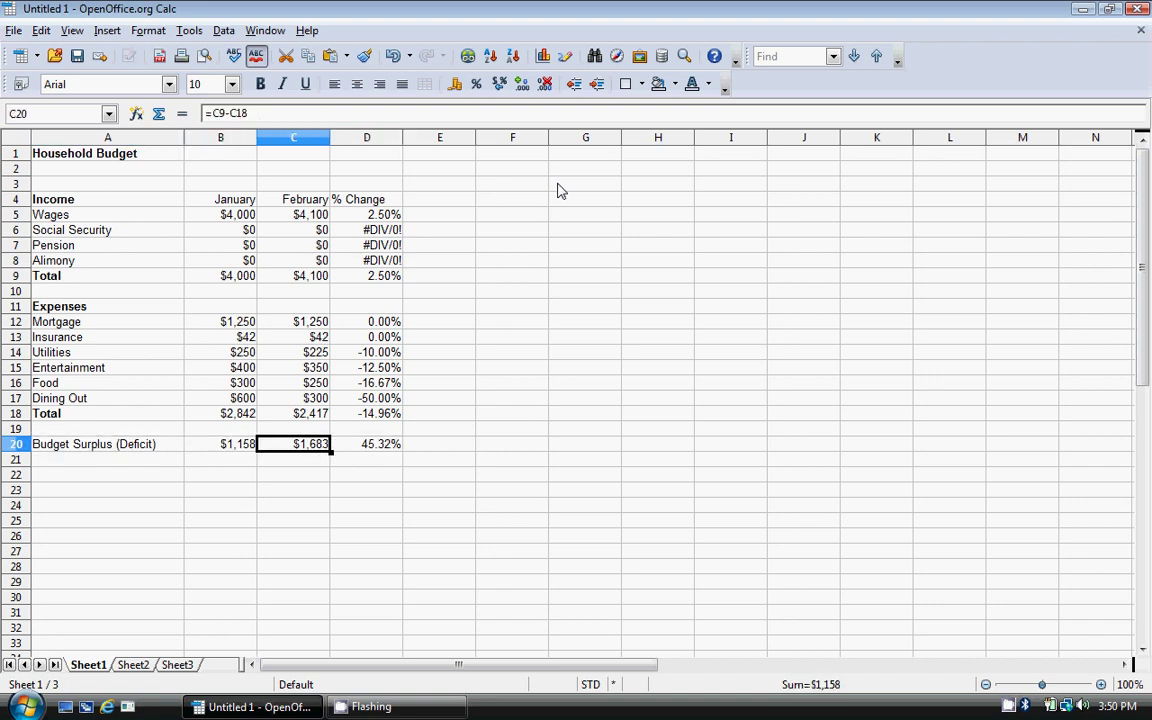
Step: Examine the percent change formulas of the Social Security and Pension income rows in D6 and D7
{"action": "key", "text": "Right"}
{"action": "key", "text": "Up"}
{"action": "key", "text": "Up"}
{"action": "key", "text": "Up"}
{"action": "key", "text": "Up"}
{"action": "key", "text": "Up"}
{"action": "key", "text": "Up"}
{"action": "key", "text": "Up"}
{"action": "key", "text": "Up"}
{"action": "key", "text": "Up"}
{"action": "key", "text": "Up"}
{"action": "key", "text": "Up"}
{"action": "key", "text": "Up"}
{"action": "key", "text": "Up"}
{"action": "key", "text": "Up"}
{"action": "key", "text": "Up"}
{"action": "key", "text": "Up"}
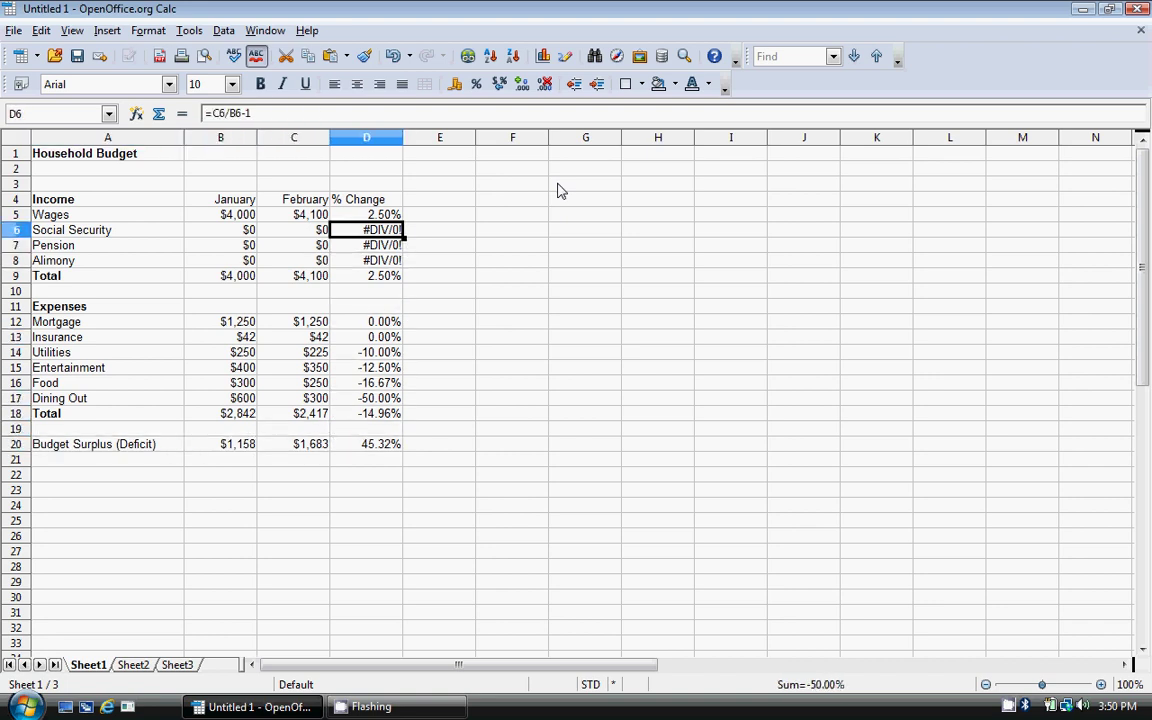
{"action": "key", "text": "Down"}
{"action": "key", "text": "Down"}
{"action": "key", "text": "Up"}
{"action": "key", "text": "Up"}
{"action": "key", "text": "Up"}
{"action": "key", "text": "Up"}
{"action": "key", "text": "Up"}
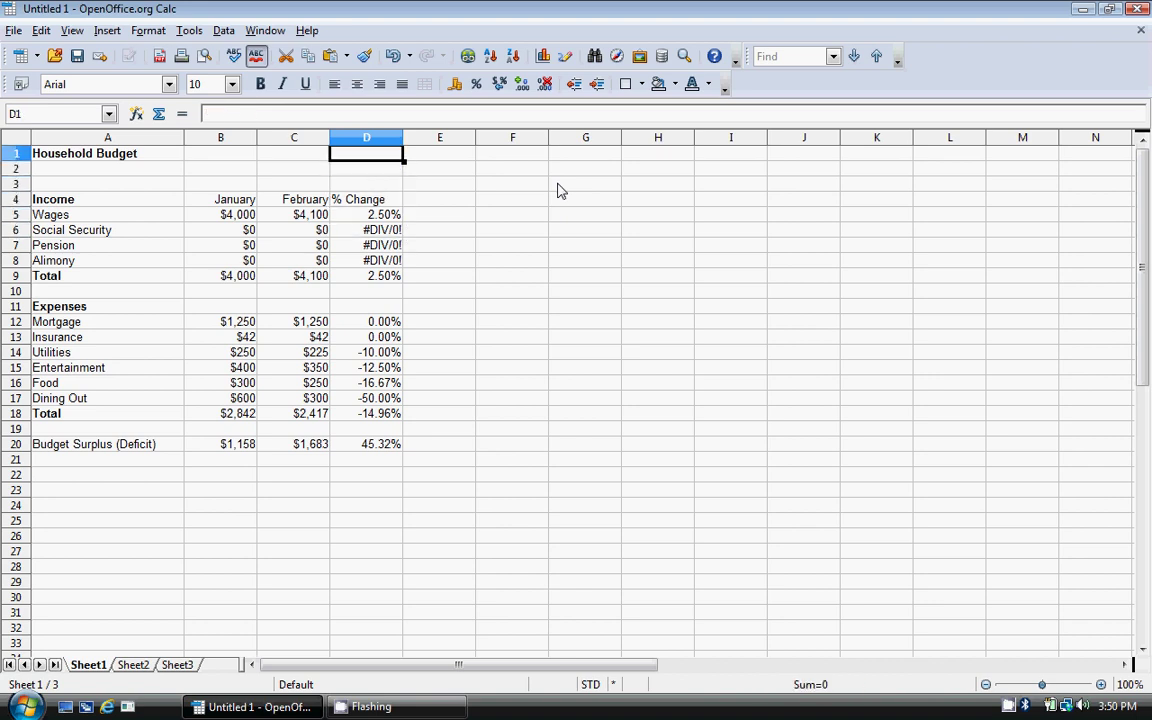